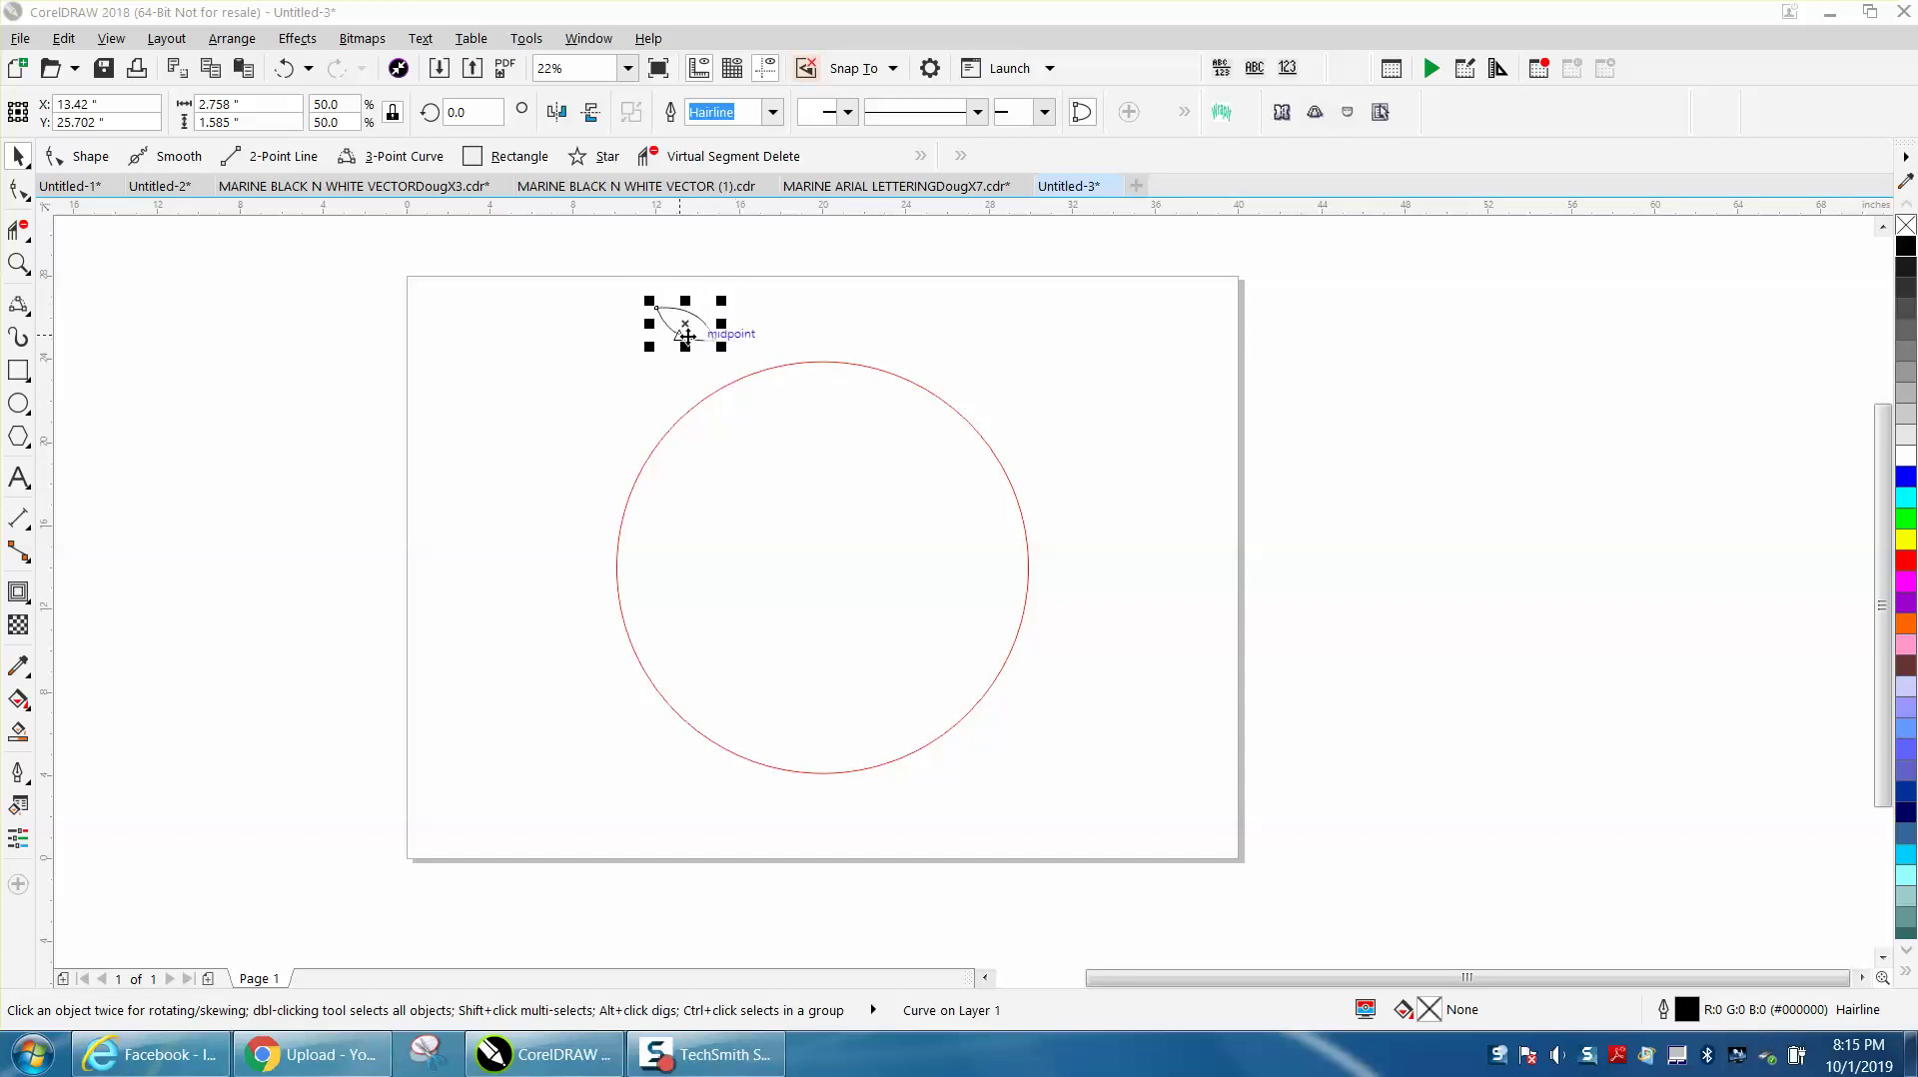
- Clone the leaf with Edit > Clone and move the clone to the top right, above the circle
left_click(63, 45)
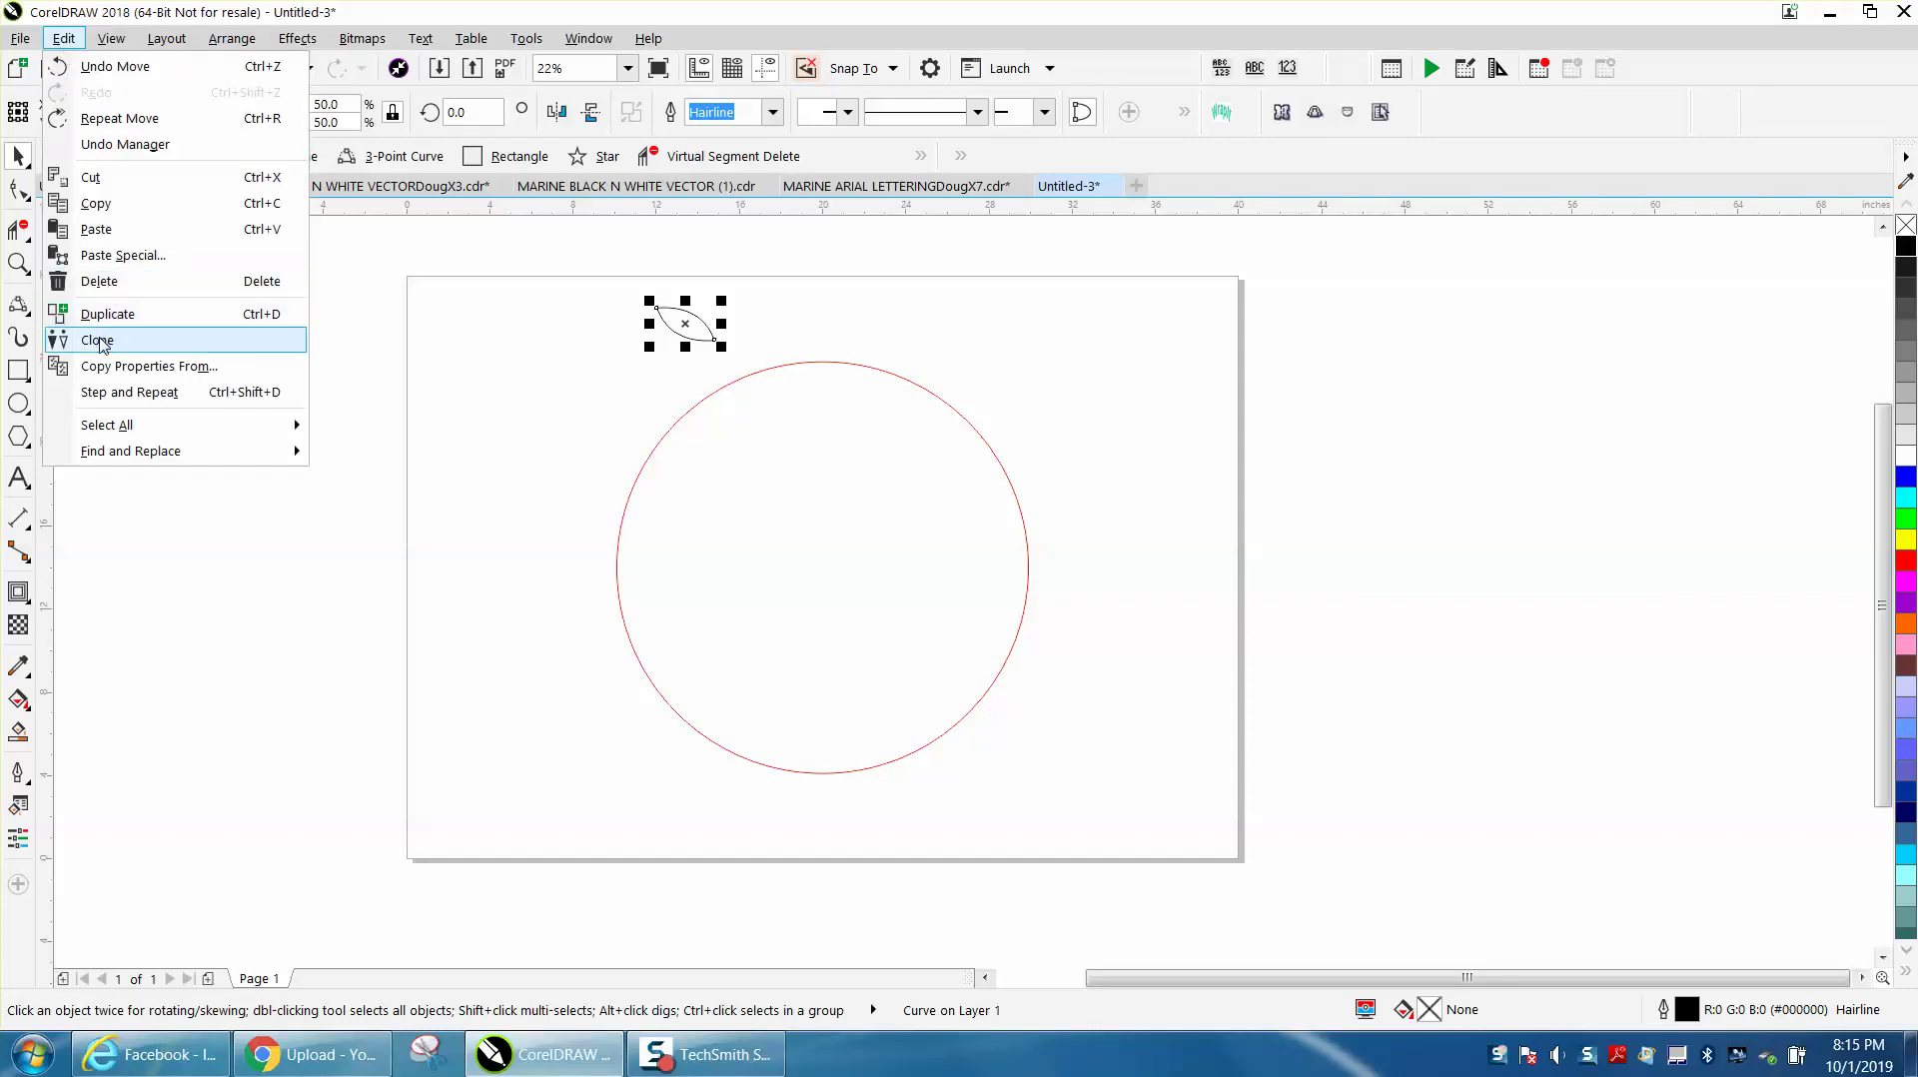
left_click(98, 340)
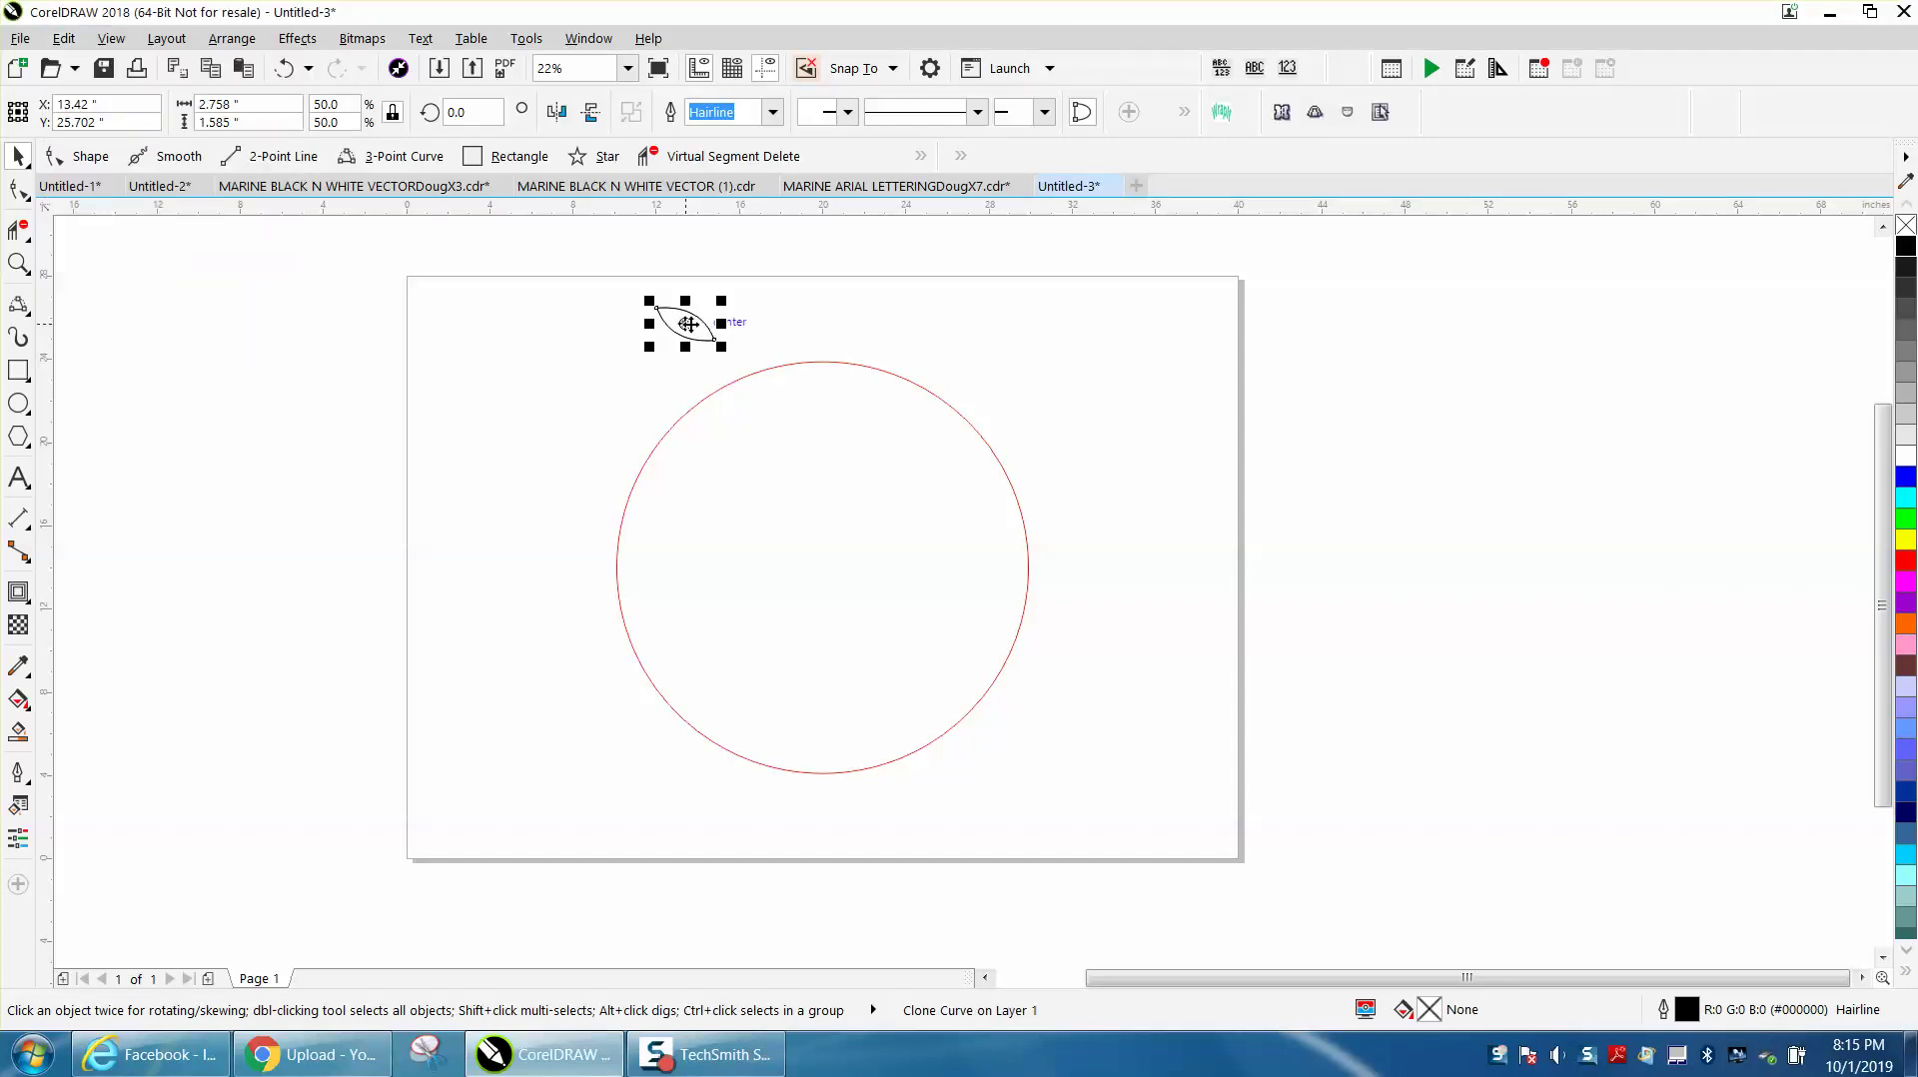
left_click_drag(694, 321, 1163, 338)
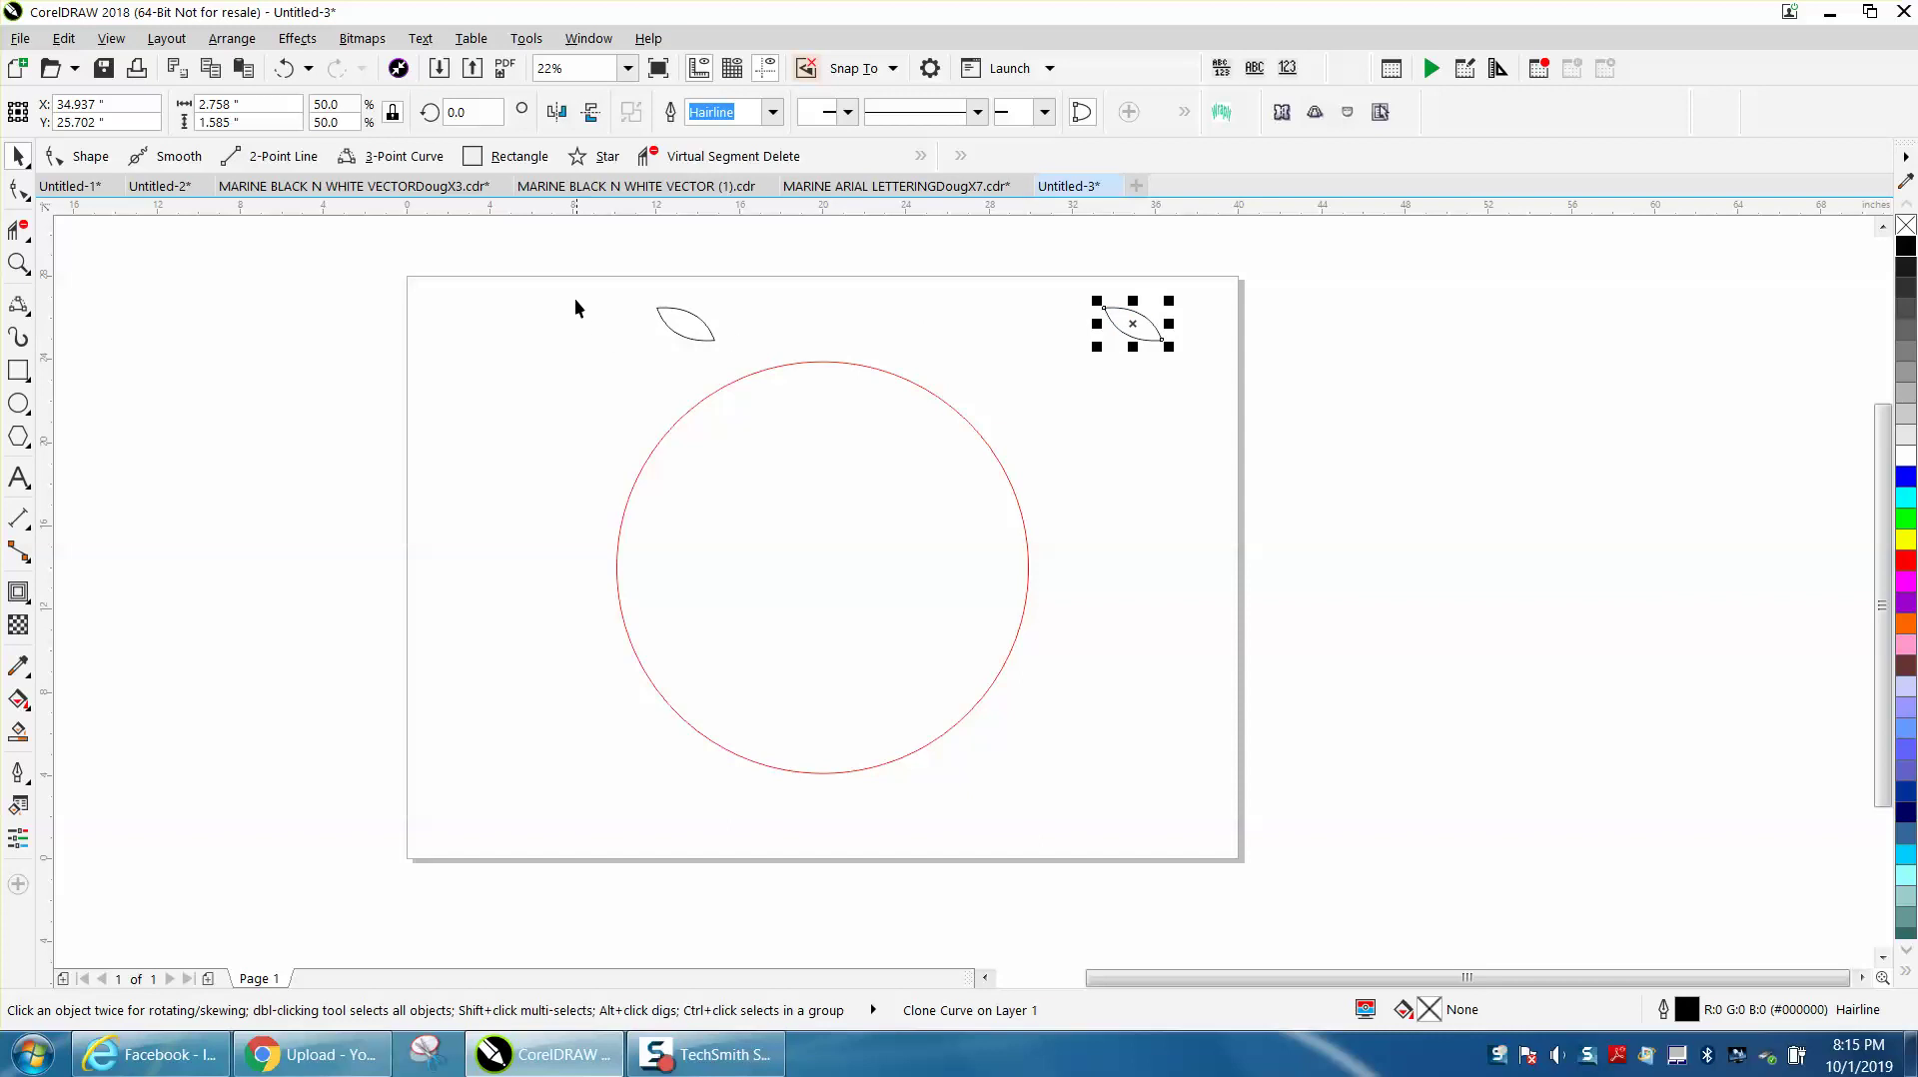
left_click_drag(580, 266, 1213, 382)
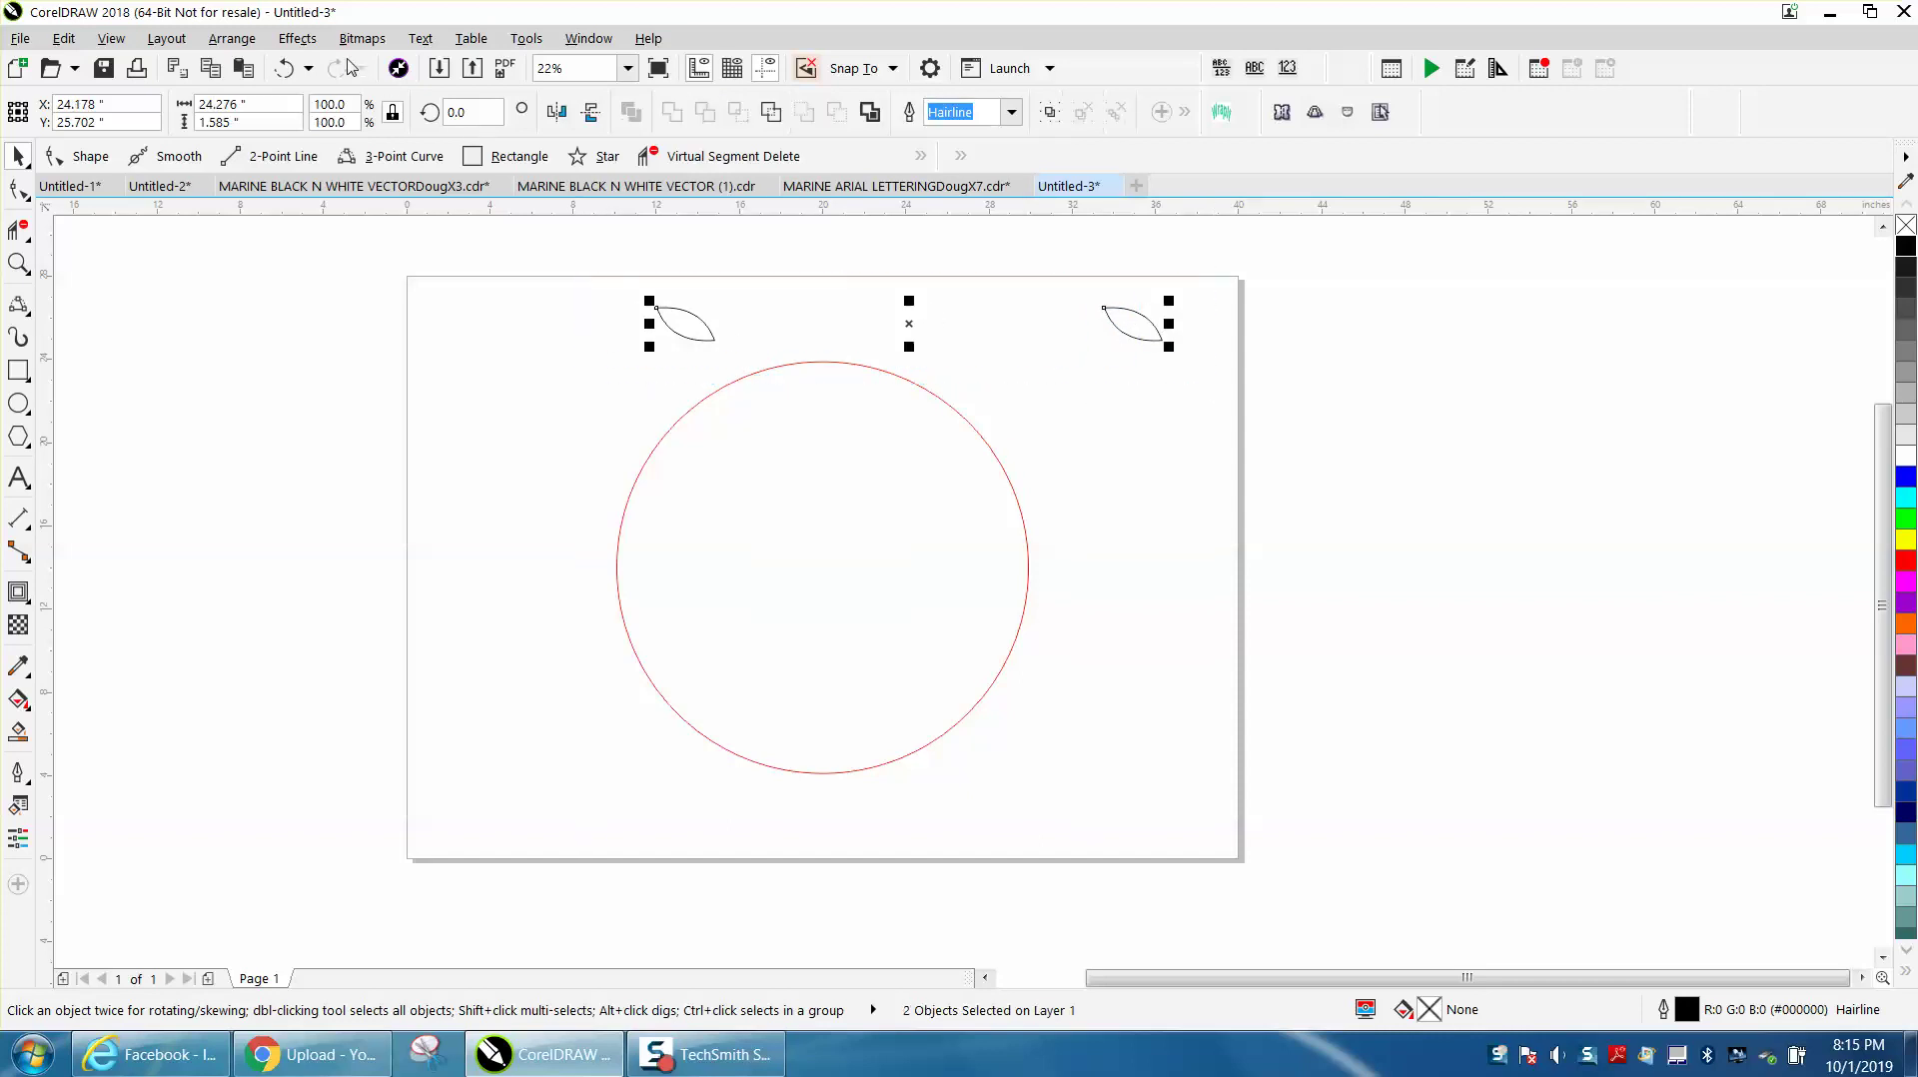
- Blend the two leaves with 40 steps, then choose New Path from the blend's path options
left_click(297, 38)
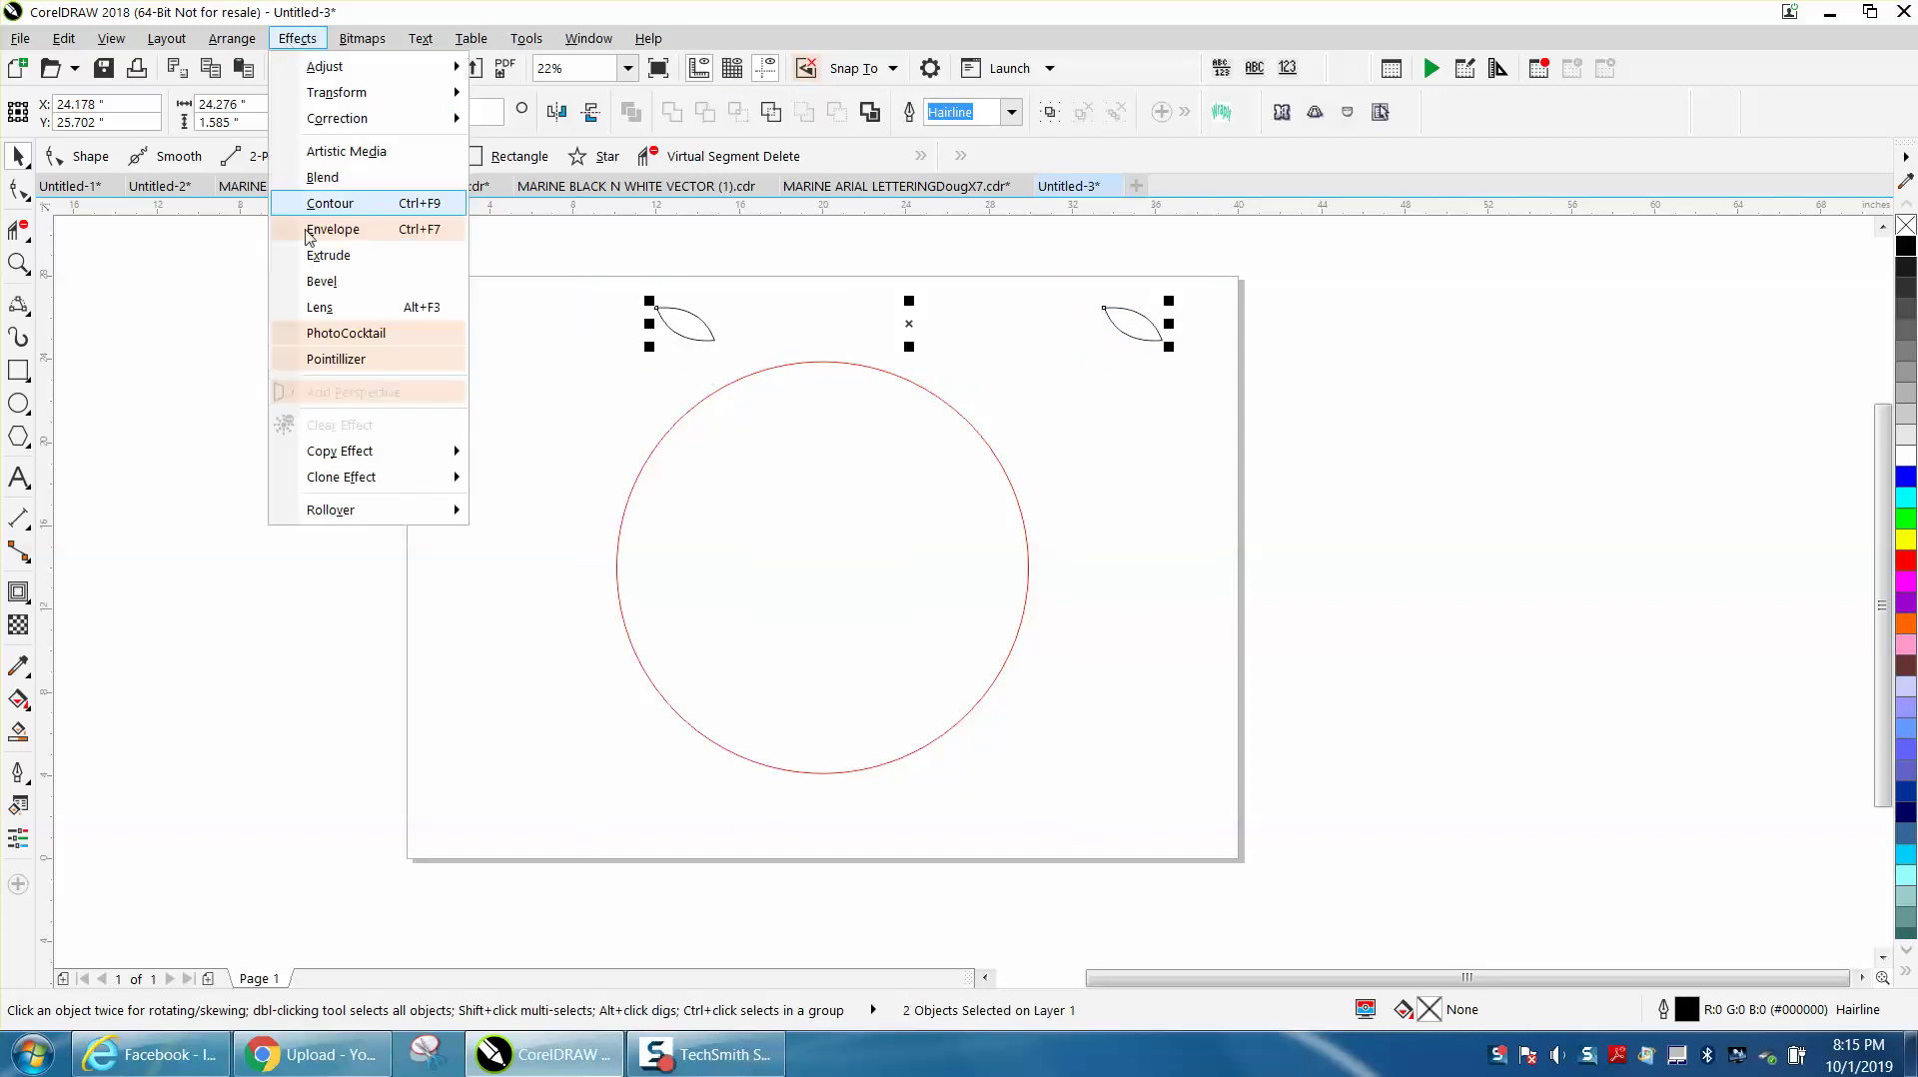
left_click(323, 178)
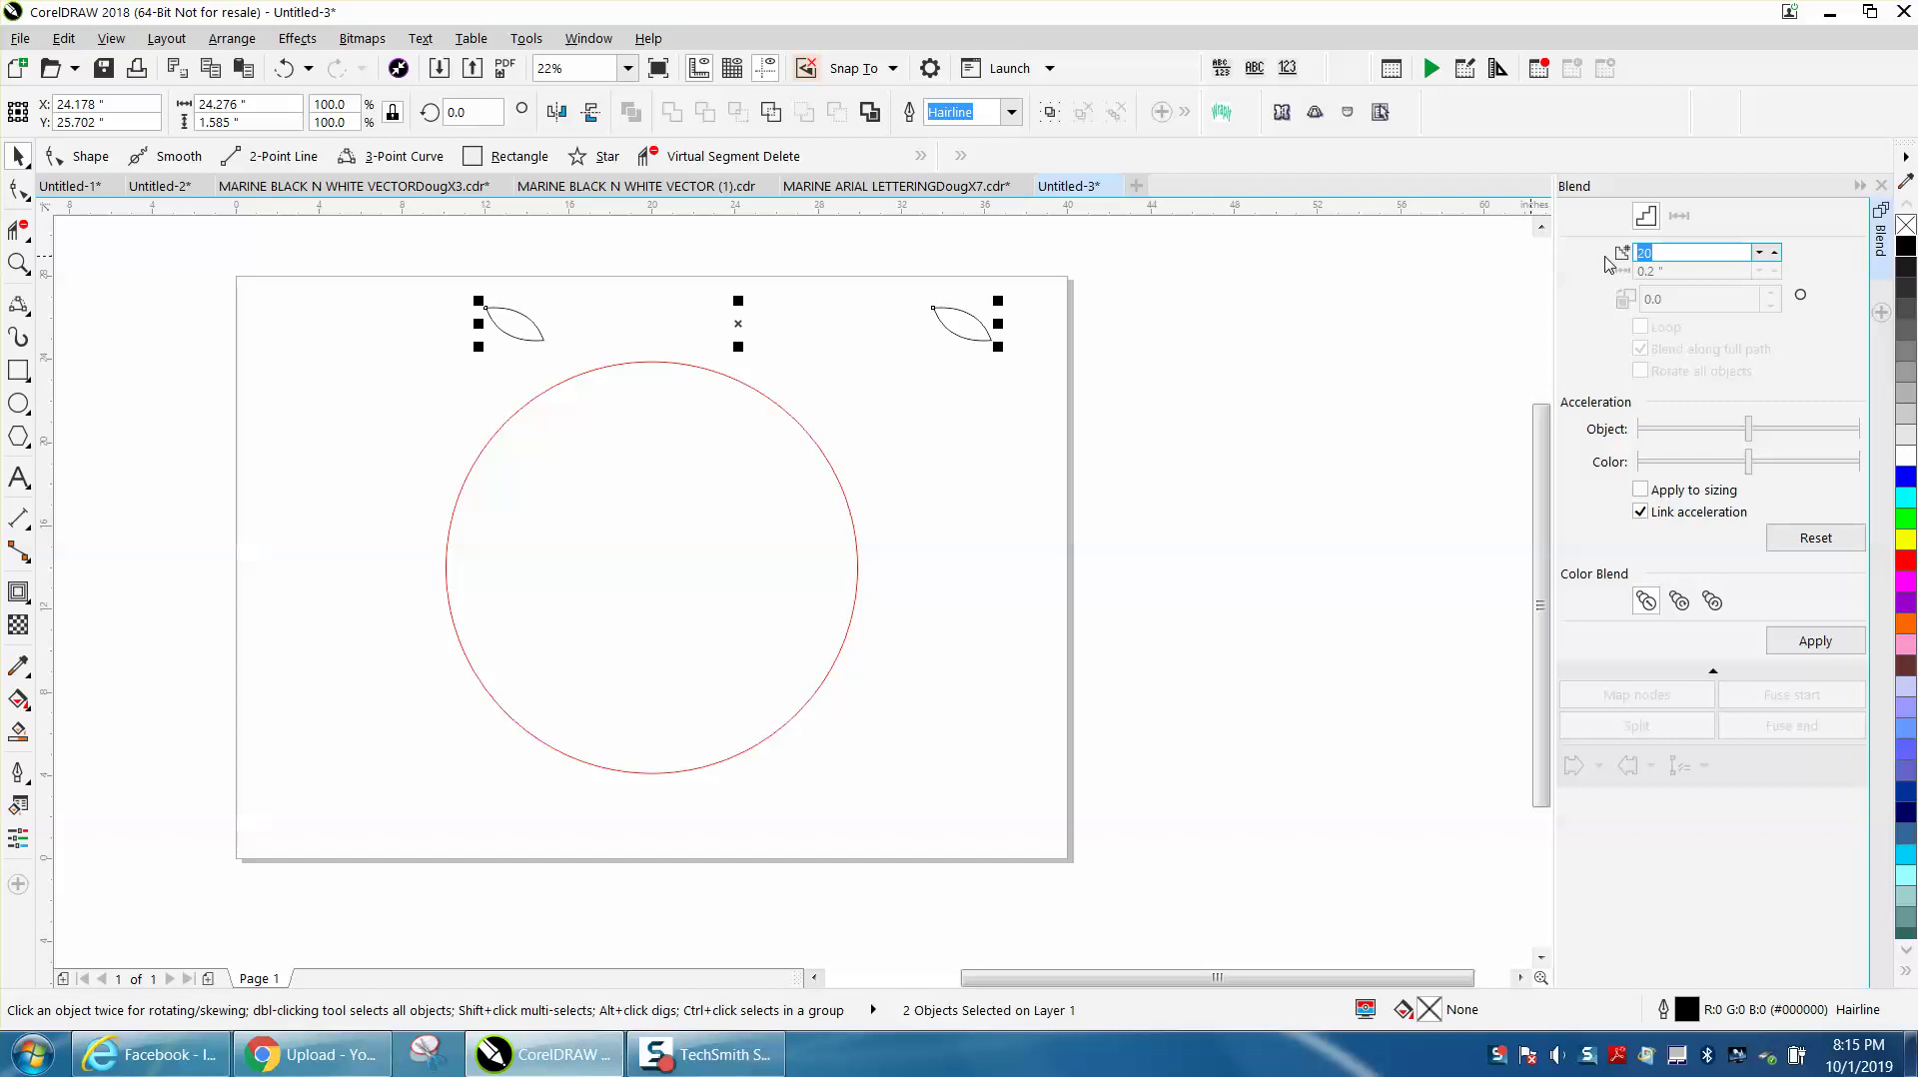
type("40")
left_click(1814, 640)
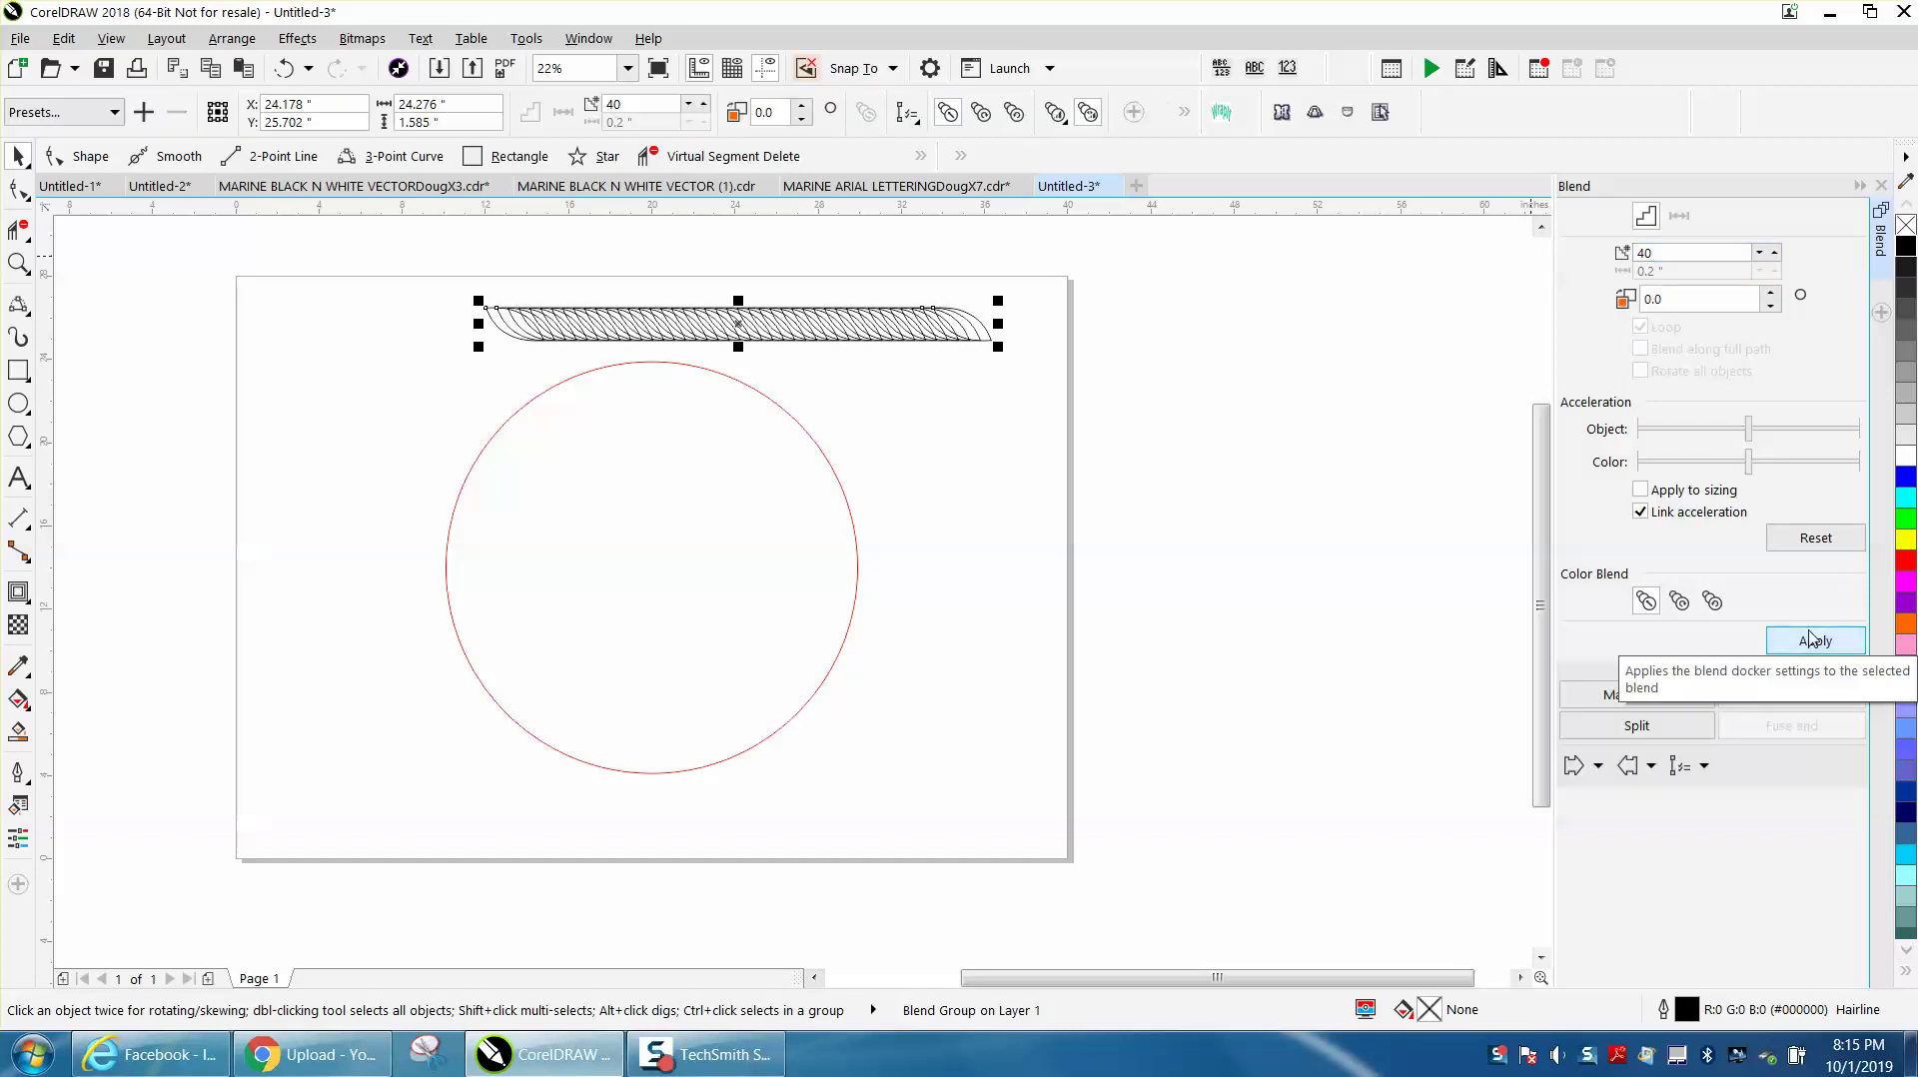
left_click(1705, 768)
left_click(1715, 798)
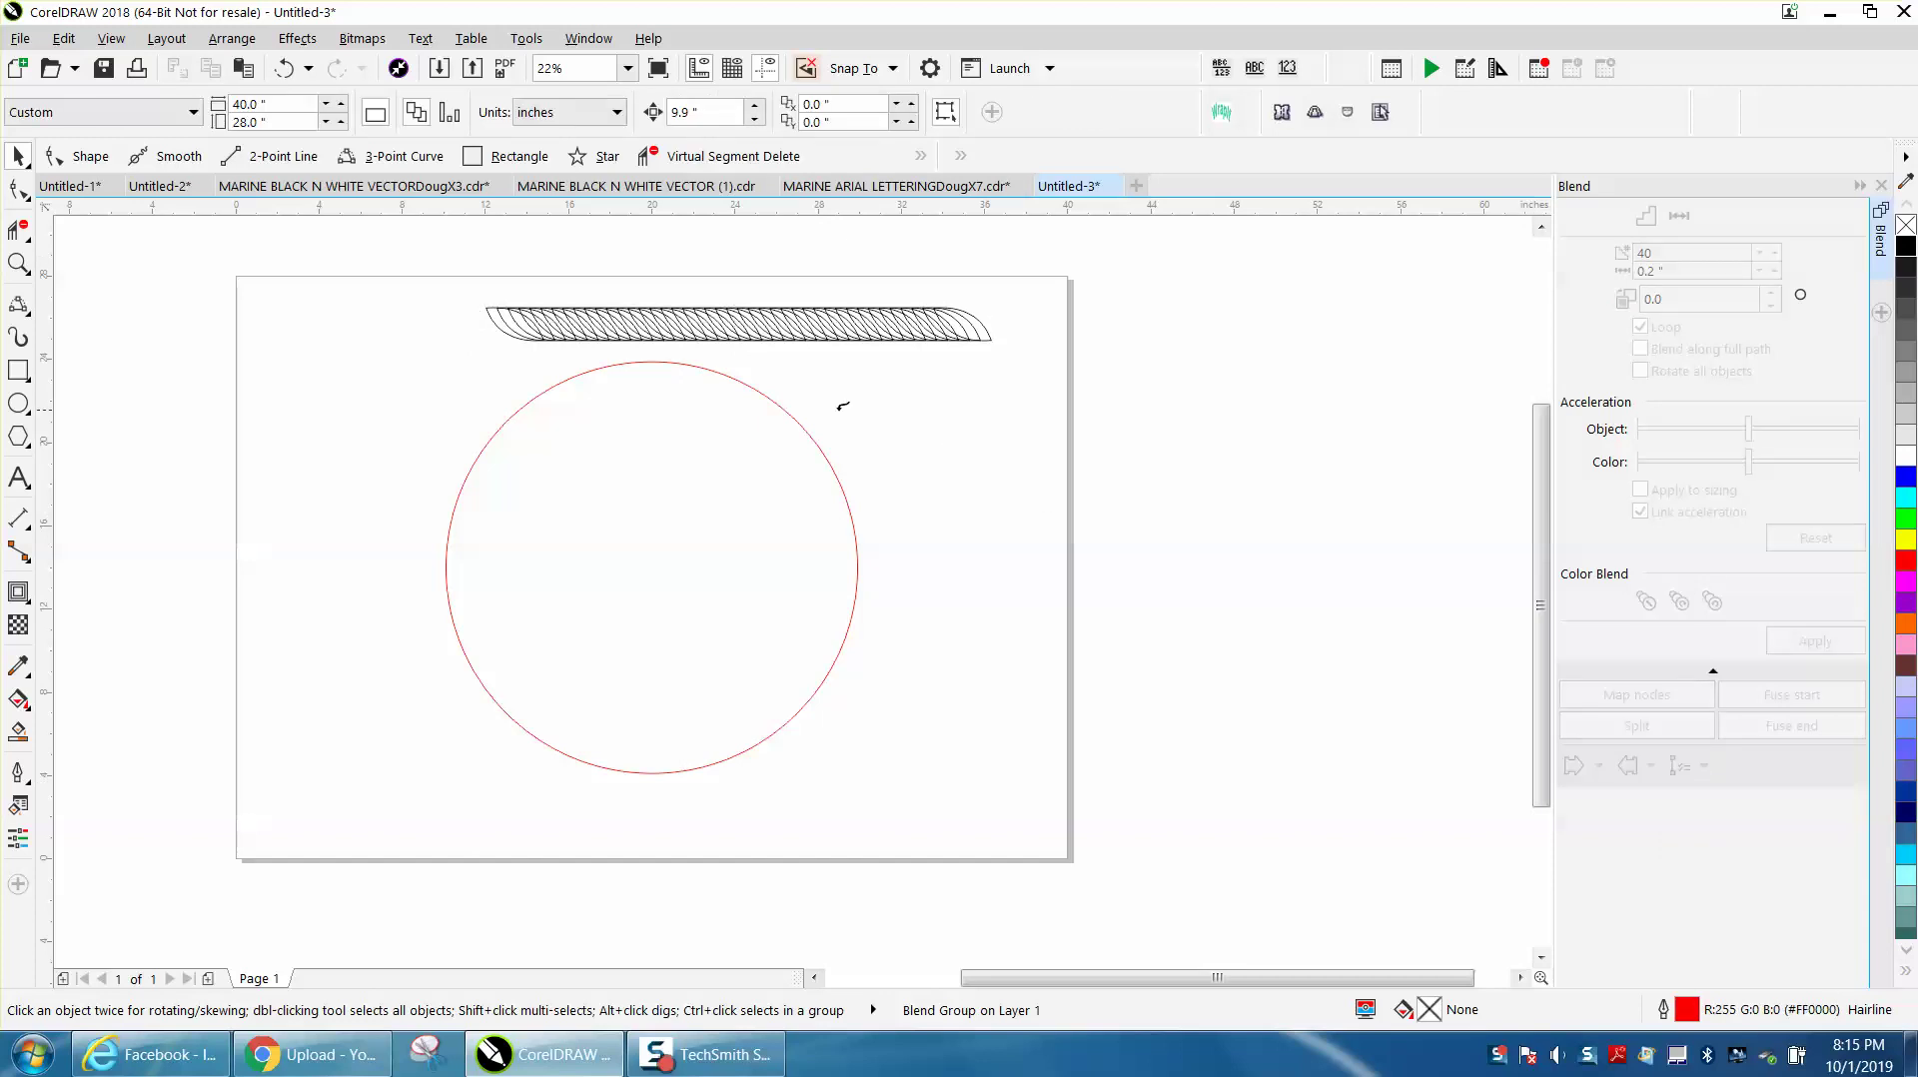
- Attach the blend to the red circle with all leaves rotated to follow the full path
left_click(807, 427)
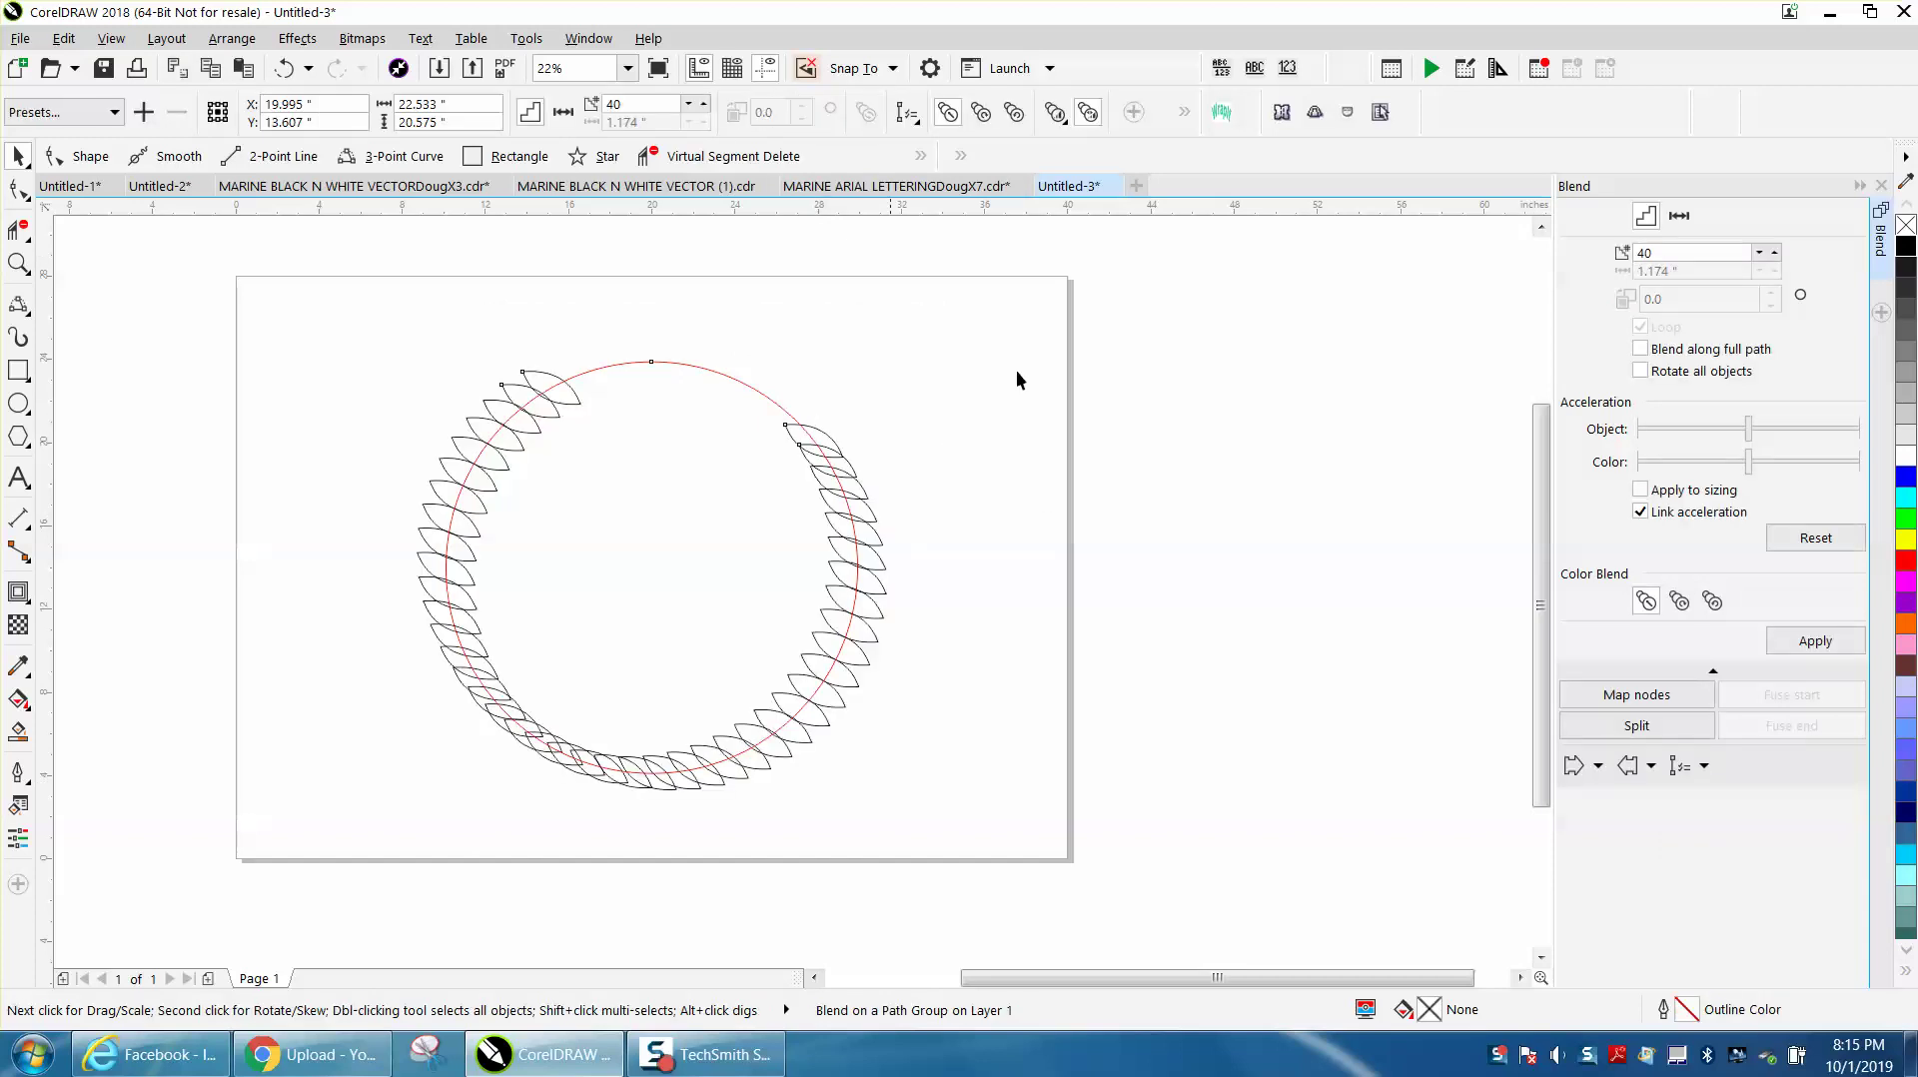
left_click(1641, 369)
left_click(1816, 640)
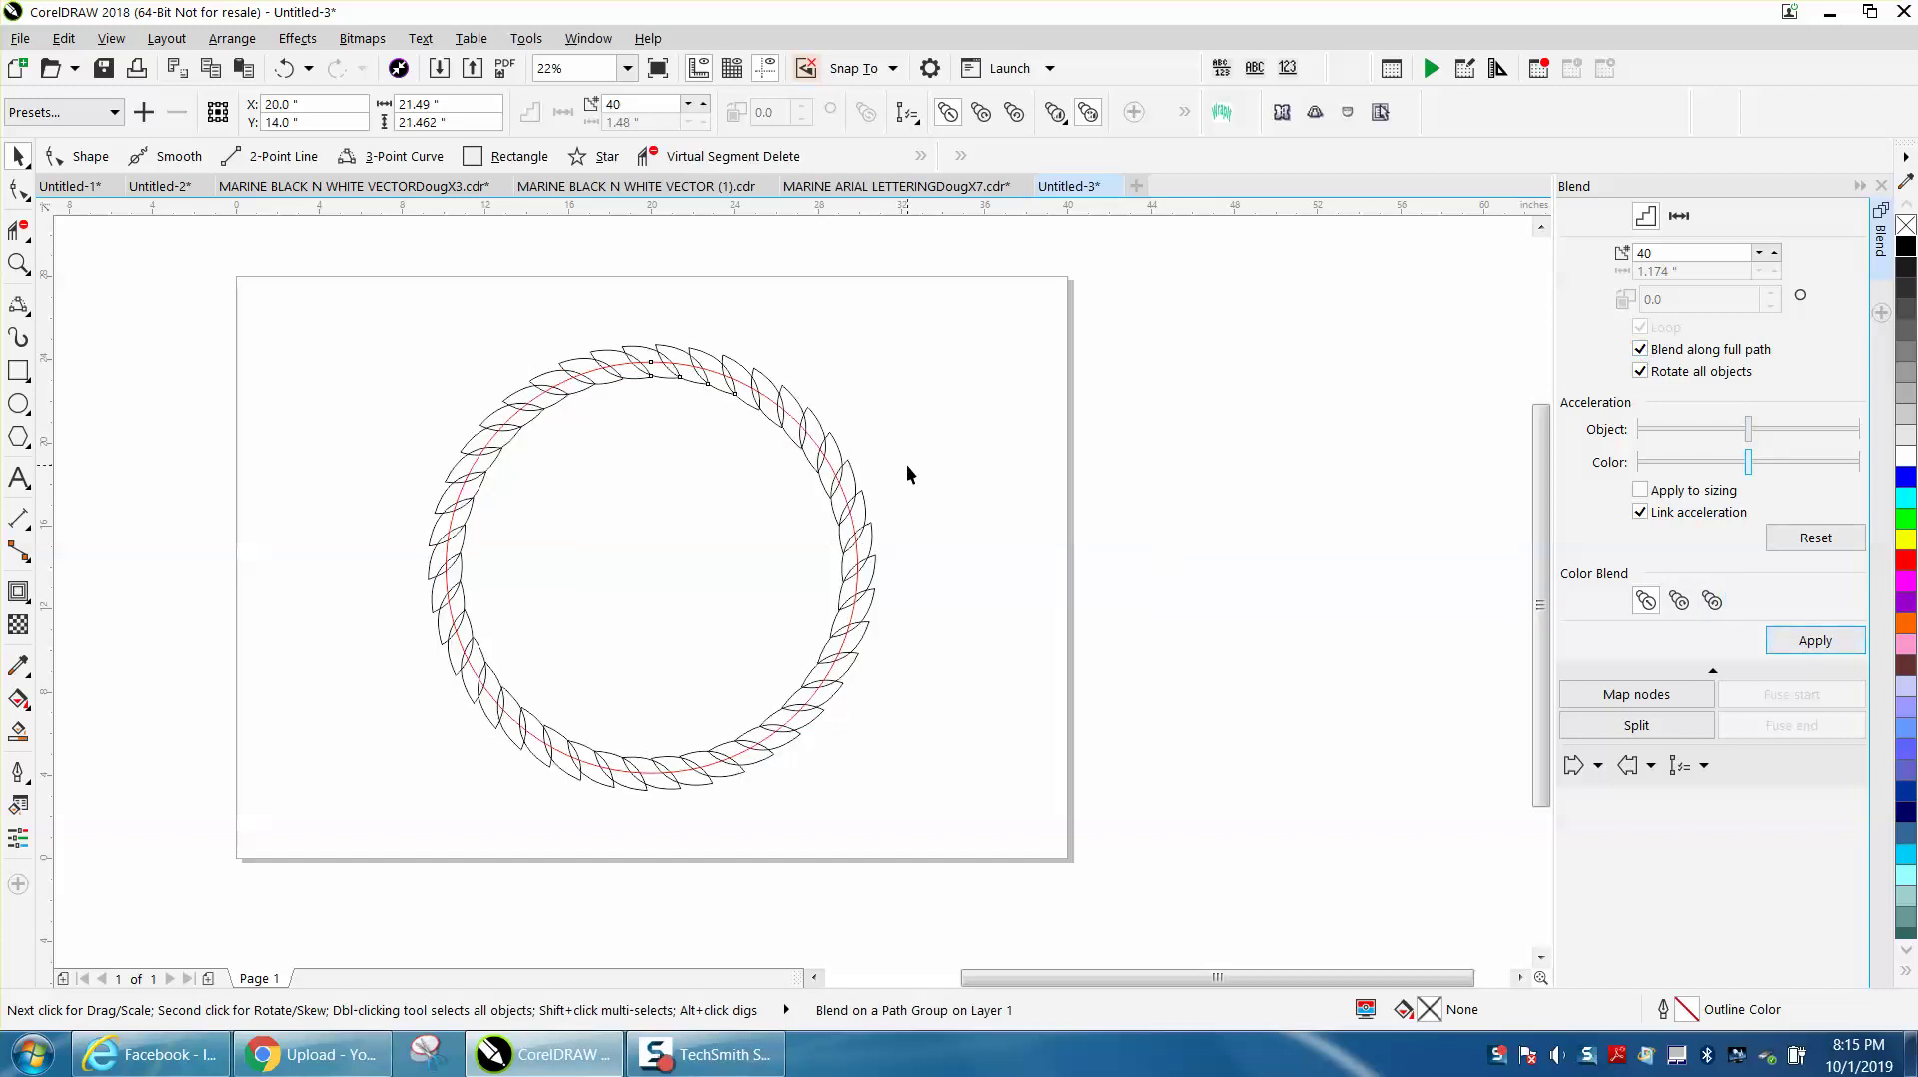
- Zoom in on the top of the wreath, then switch to Untitled-2 and back to Untitled-3
left_click(19, 261)
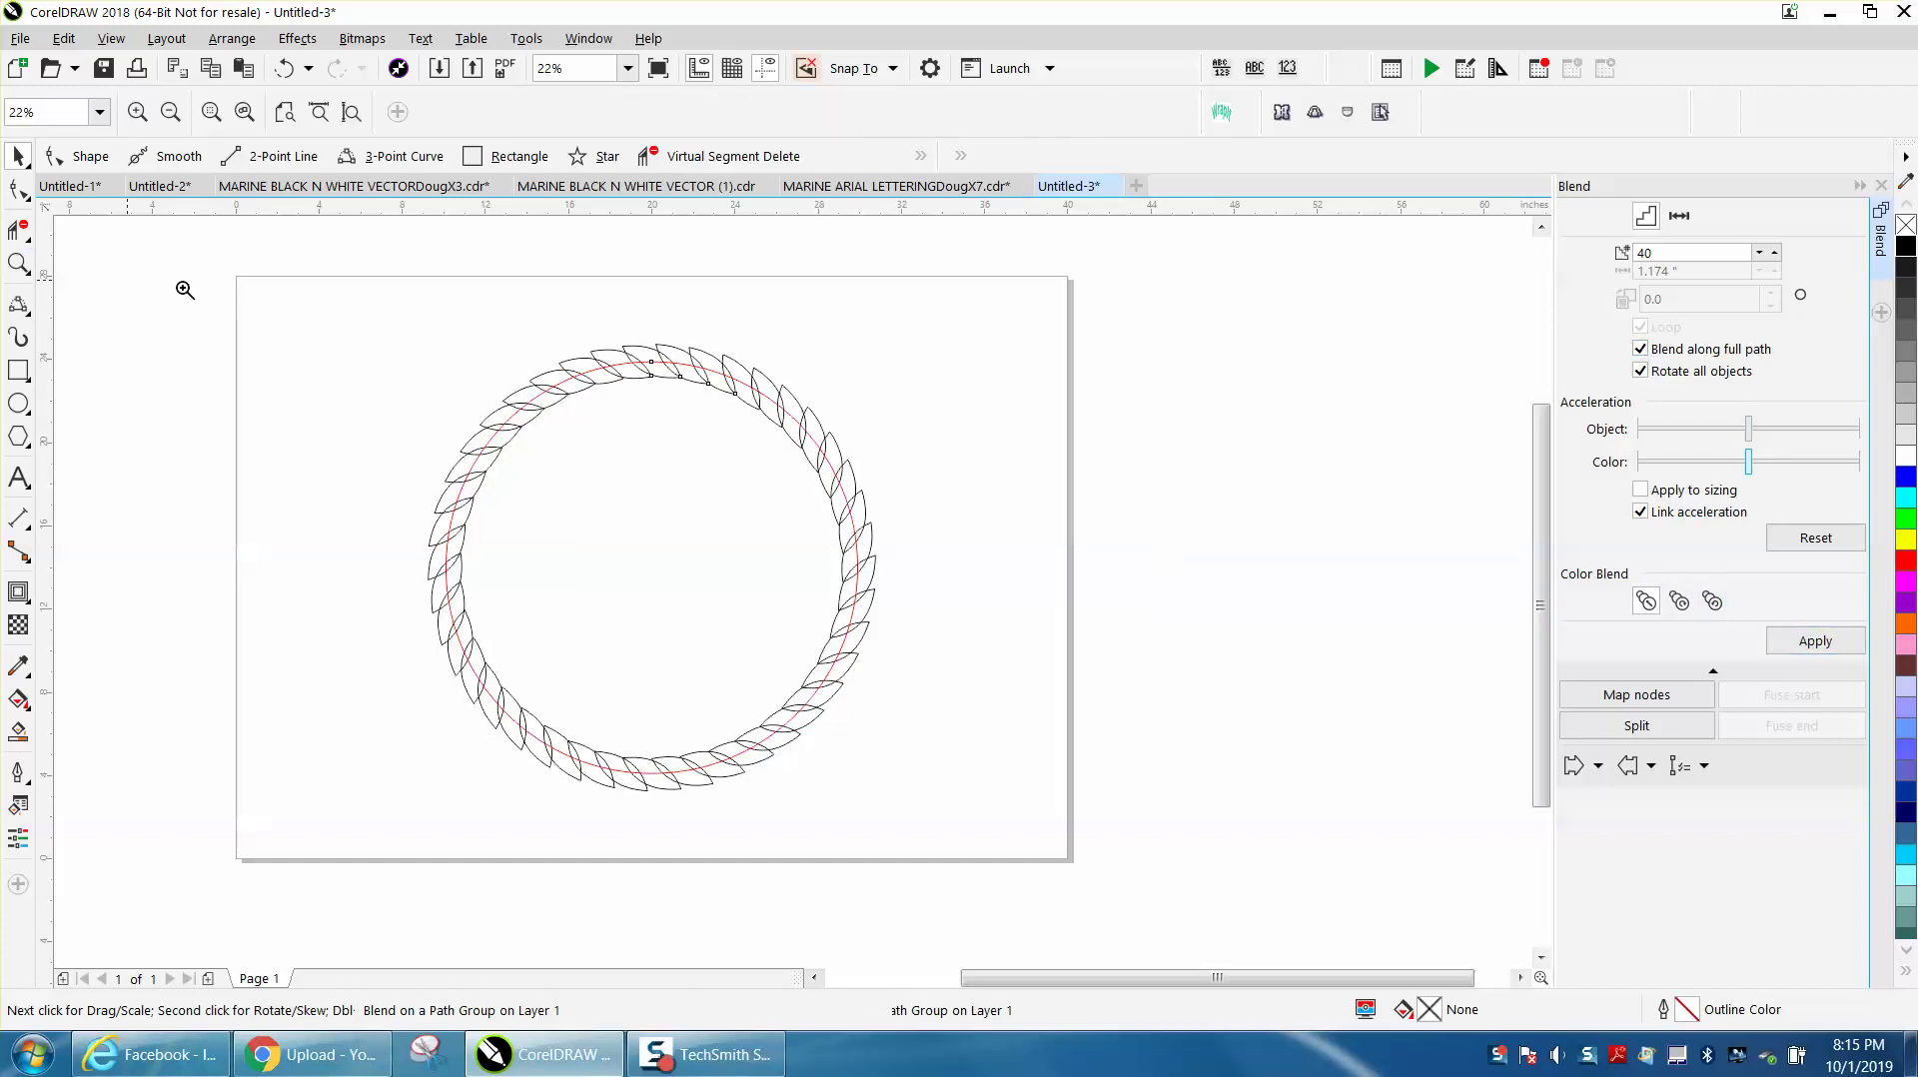
left_click_drag(441, 296, 950, 552)
left_click(17, 156)
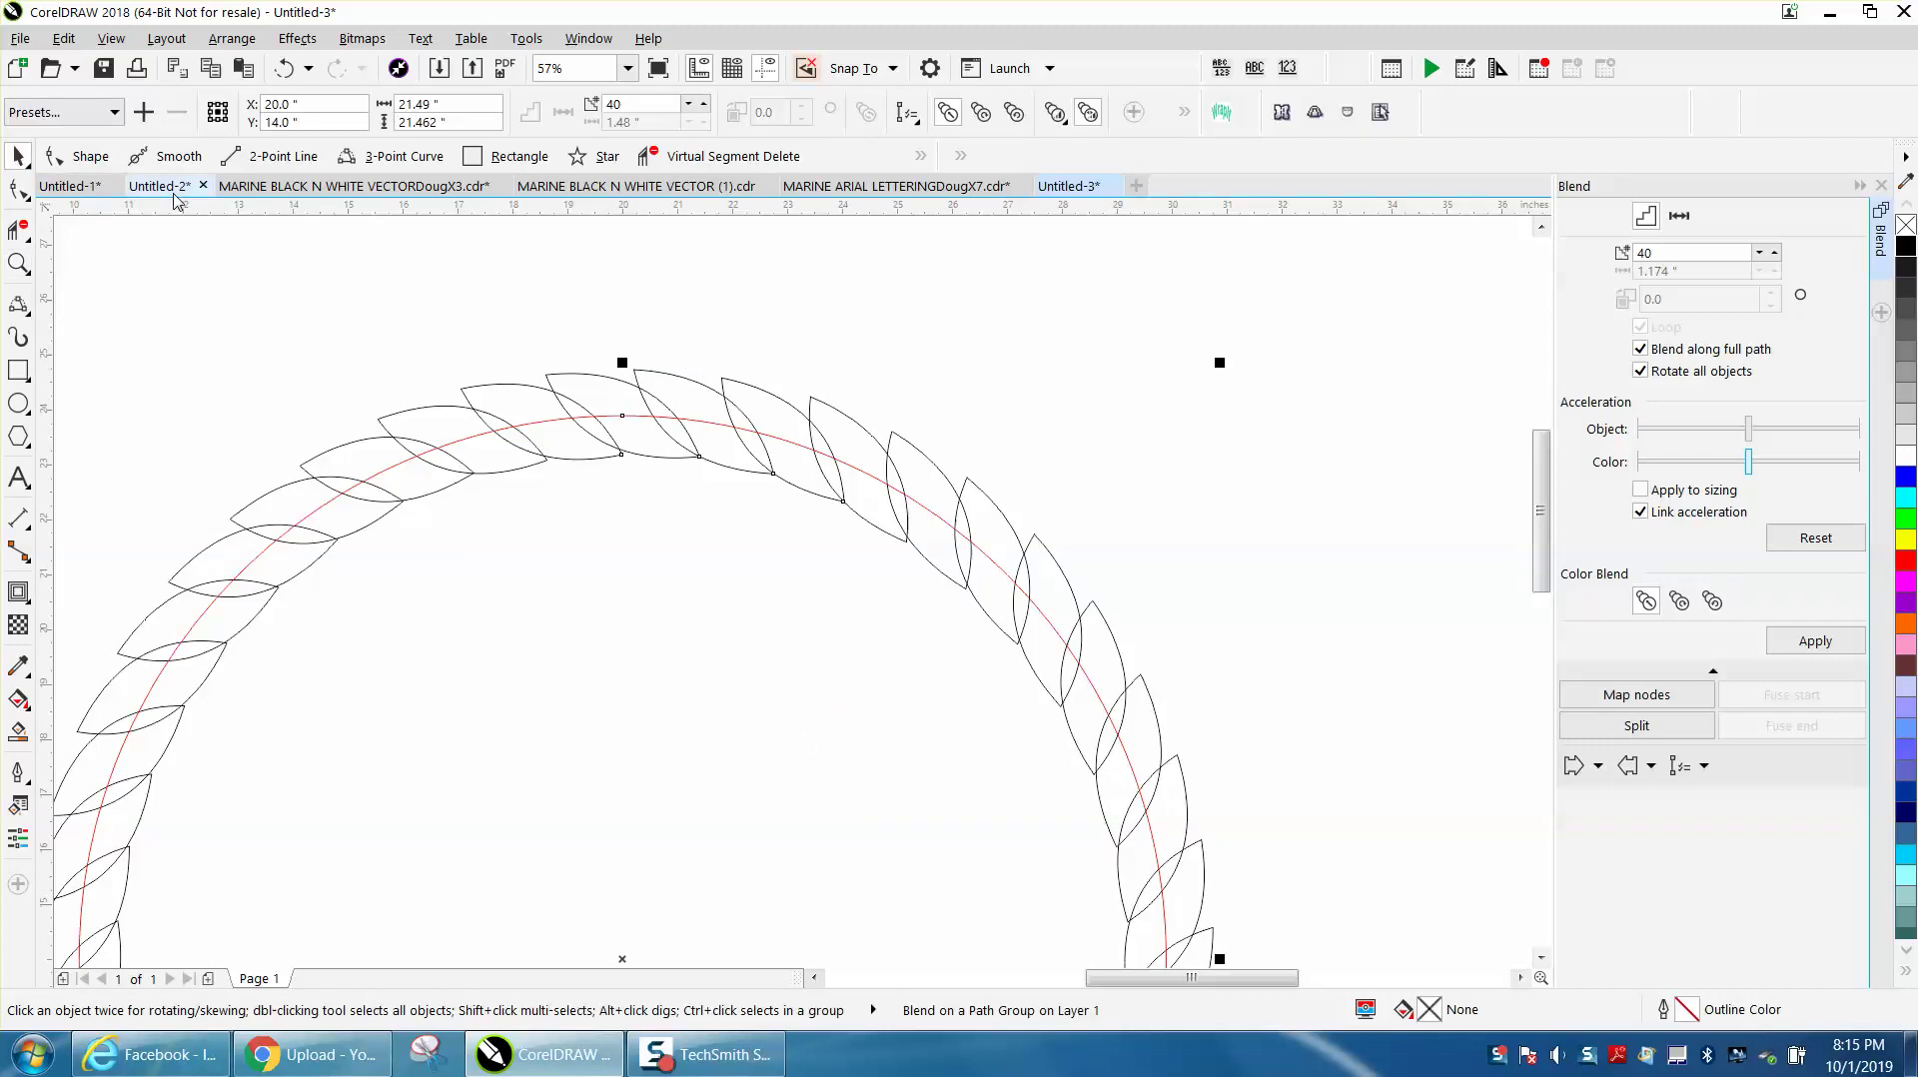
left_click(160, 186)
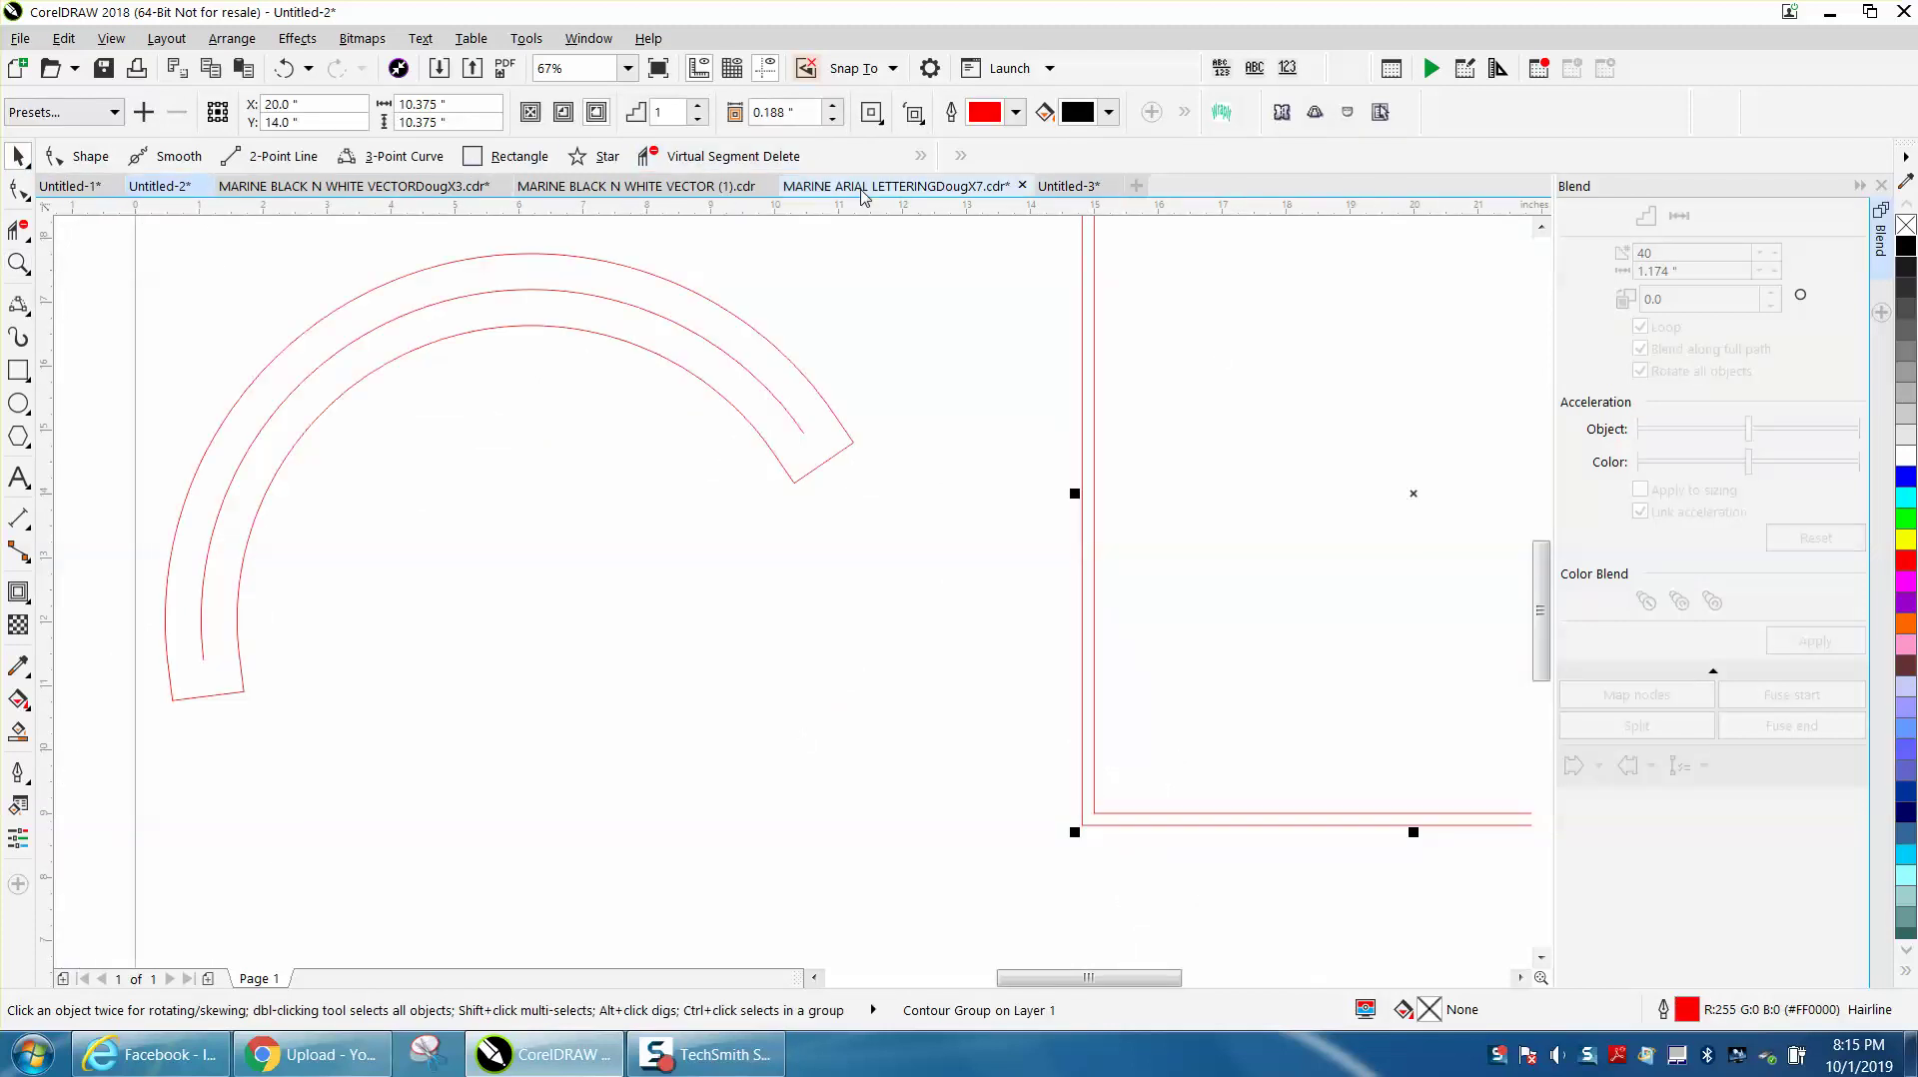
left_click(1065, 187)
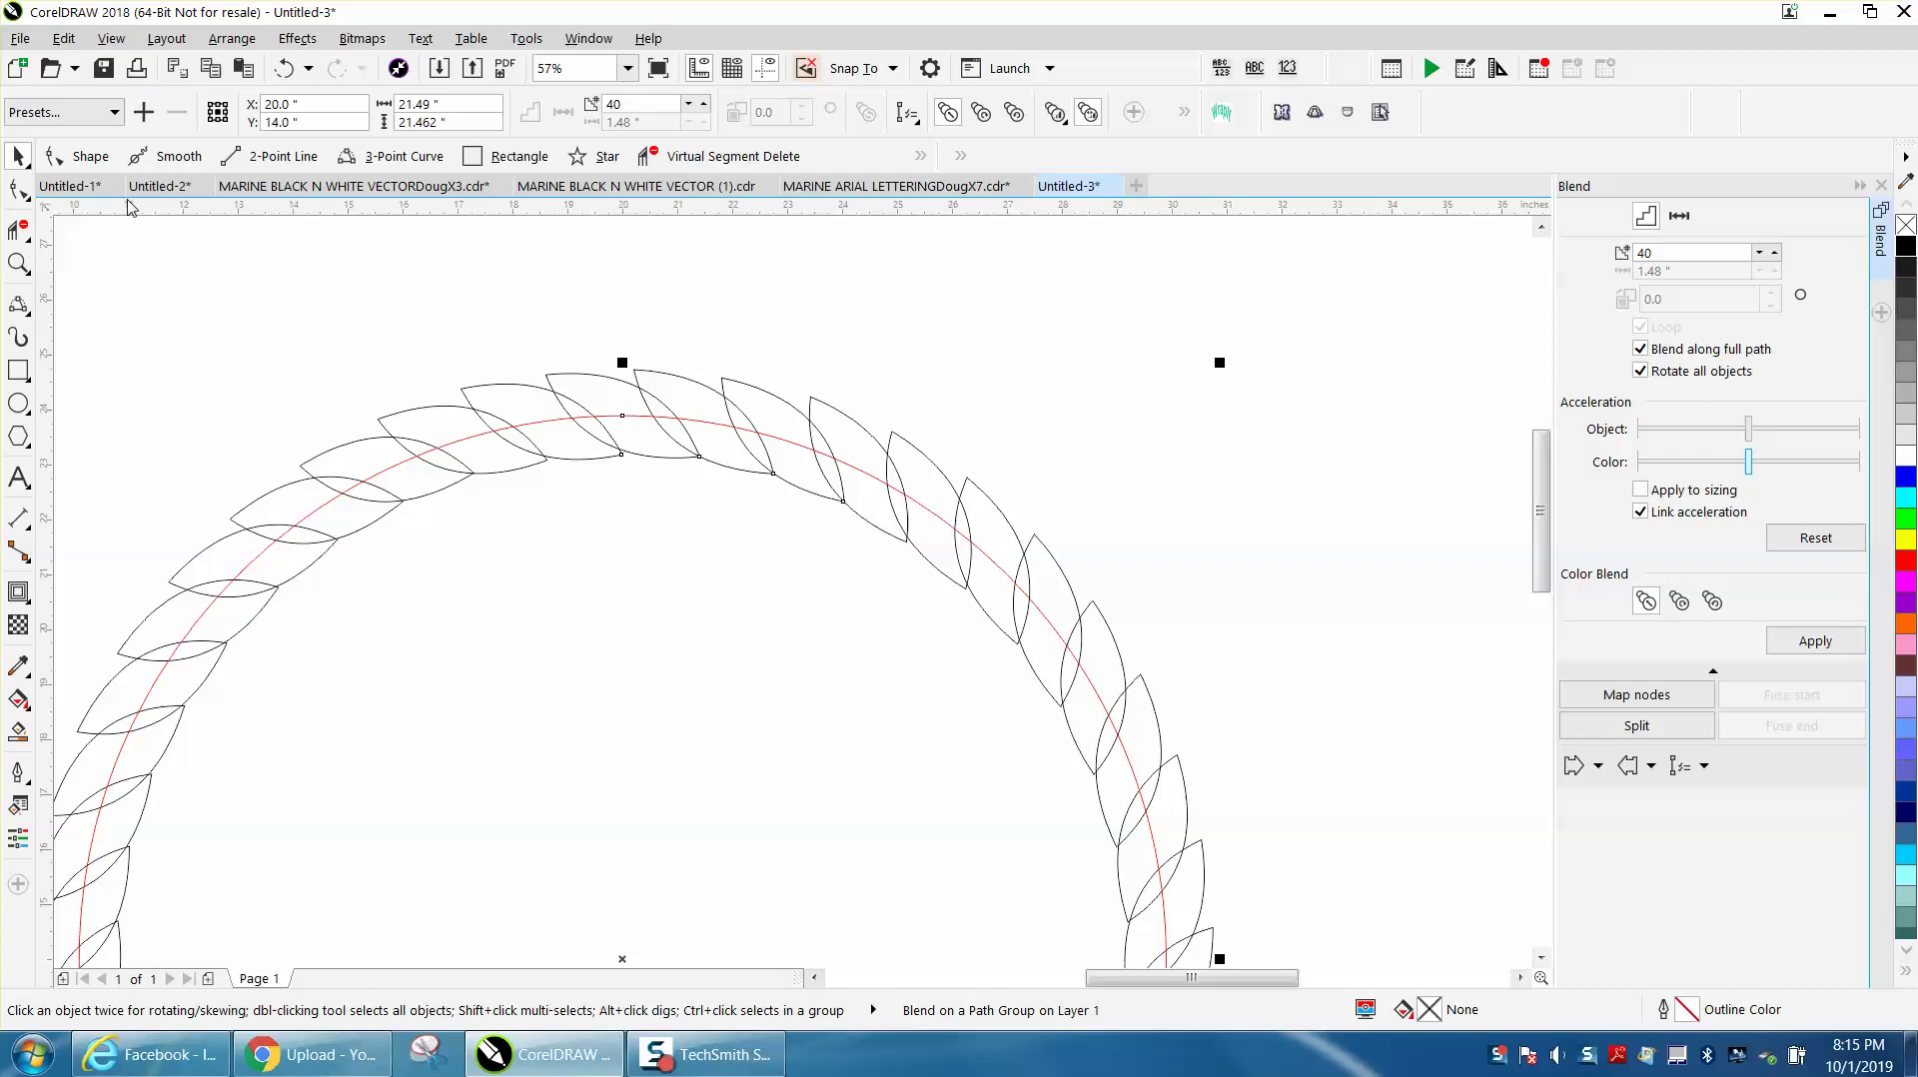
- Select each original end leaf of the blend in turn, then the whole wreath blend
left_click(607, 380)
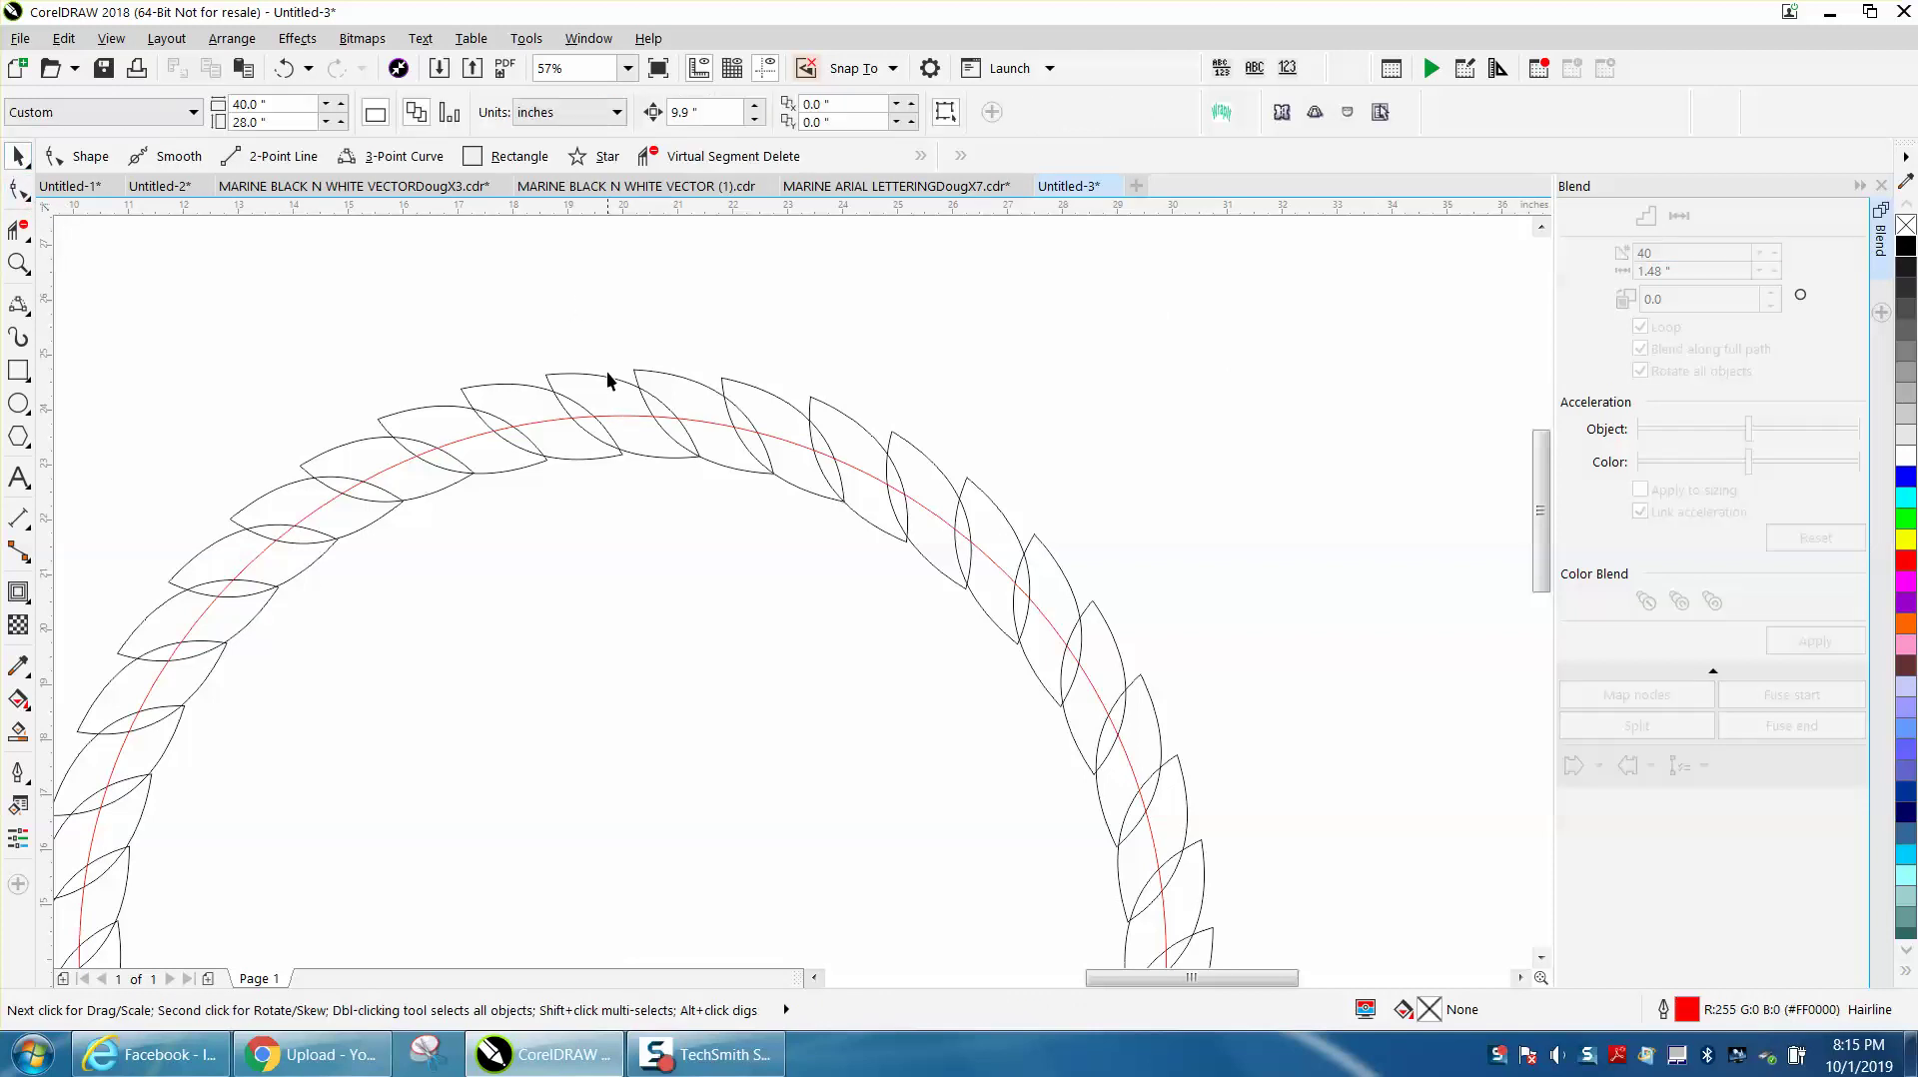
left_click(607, 377)
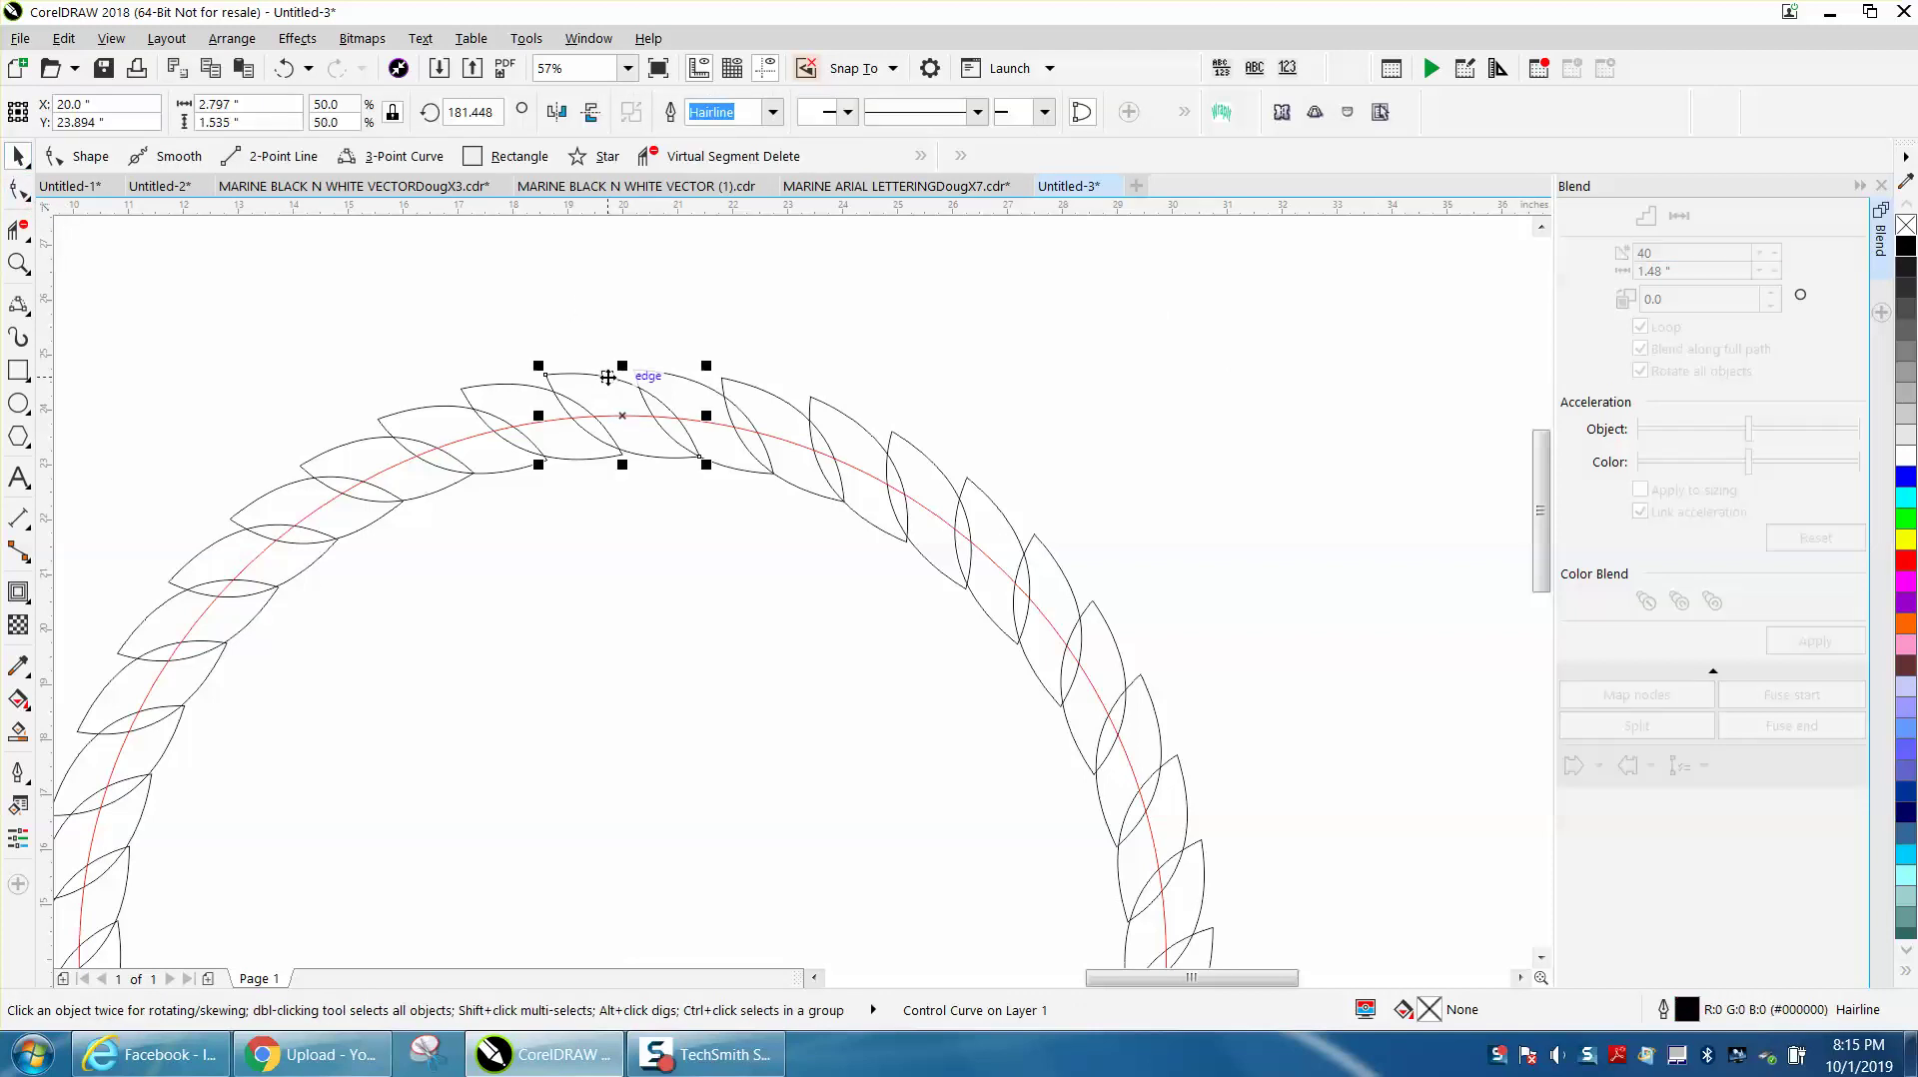
left_click(526, 381)
left_click(506, 388)
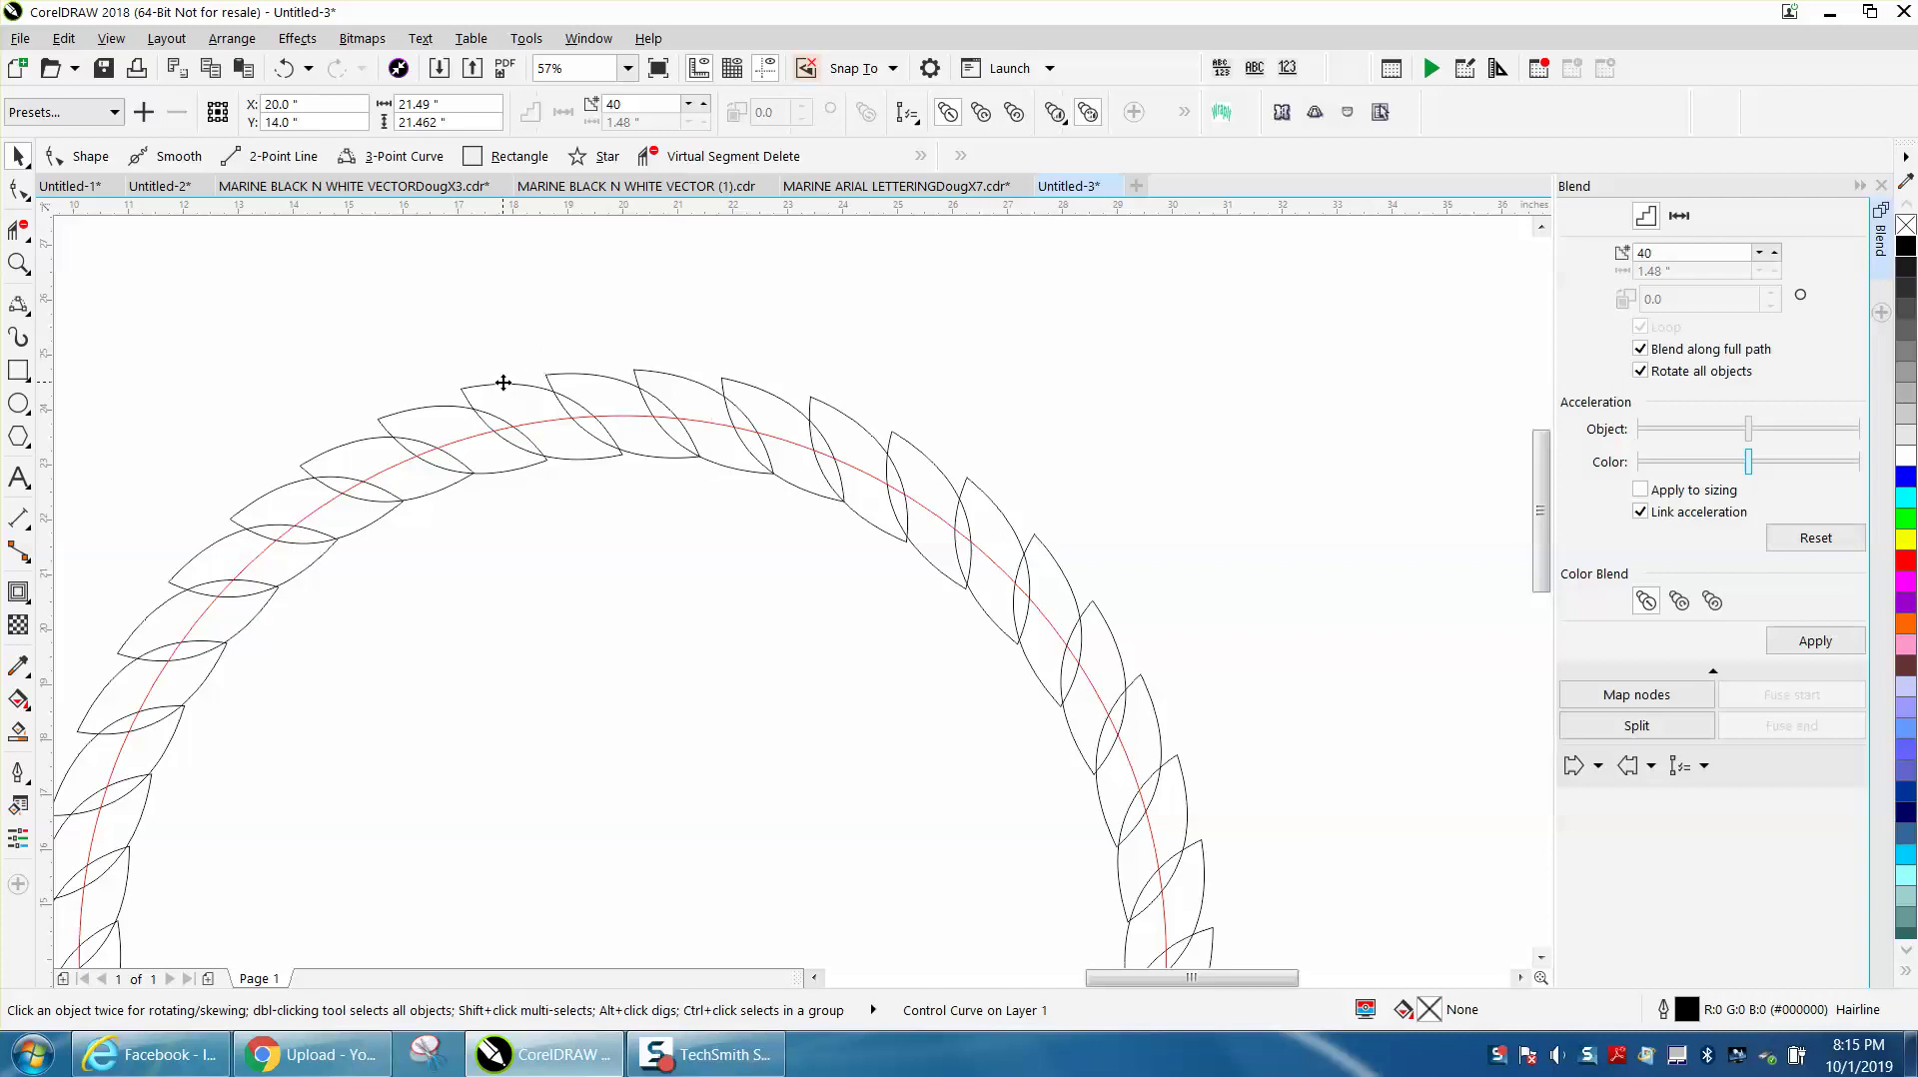
left_click(699, 380)
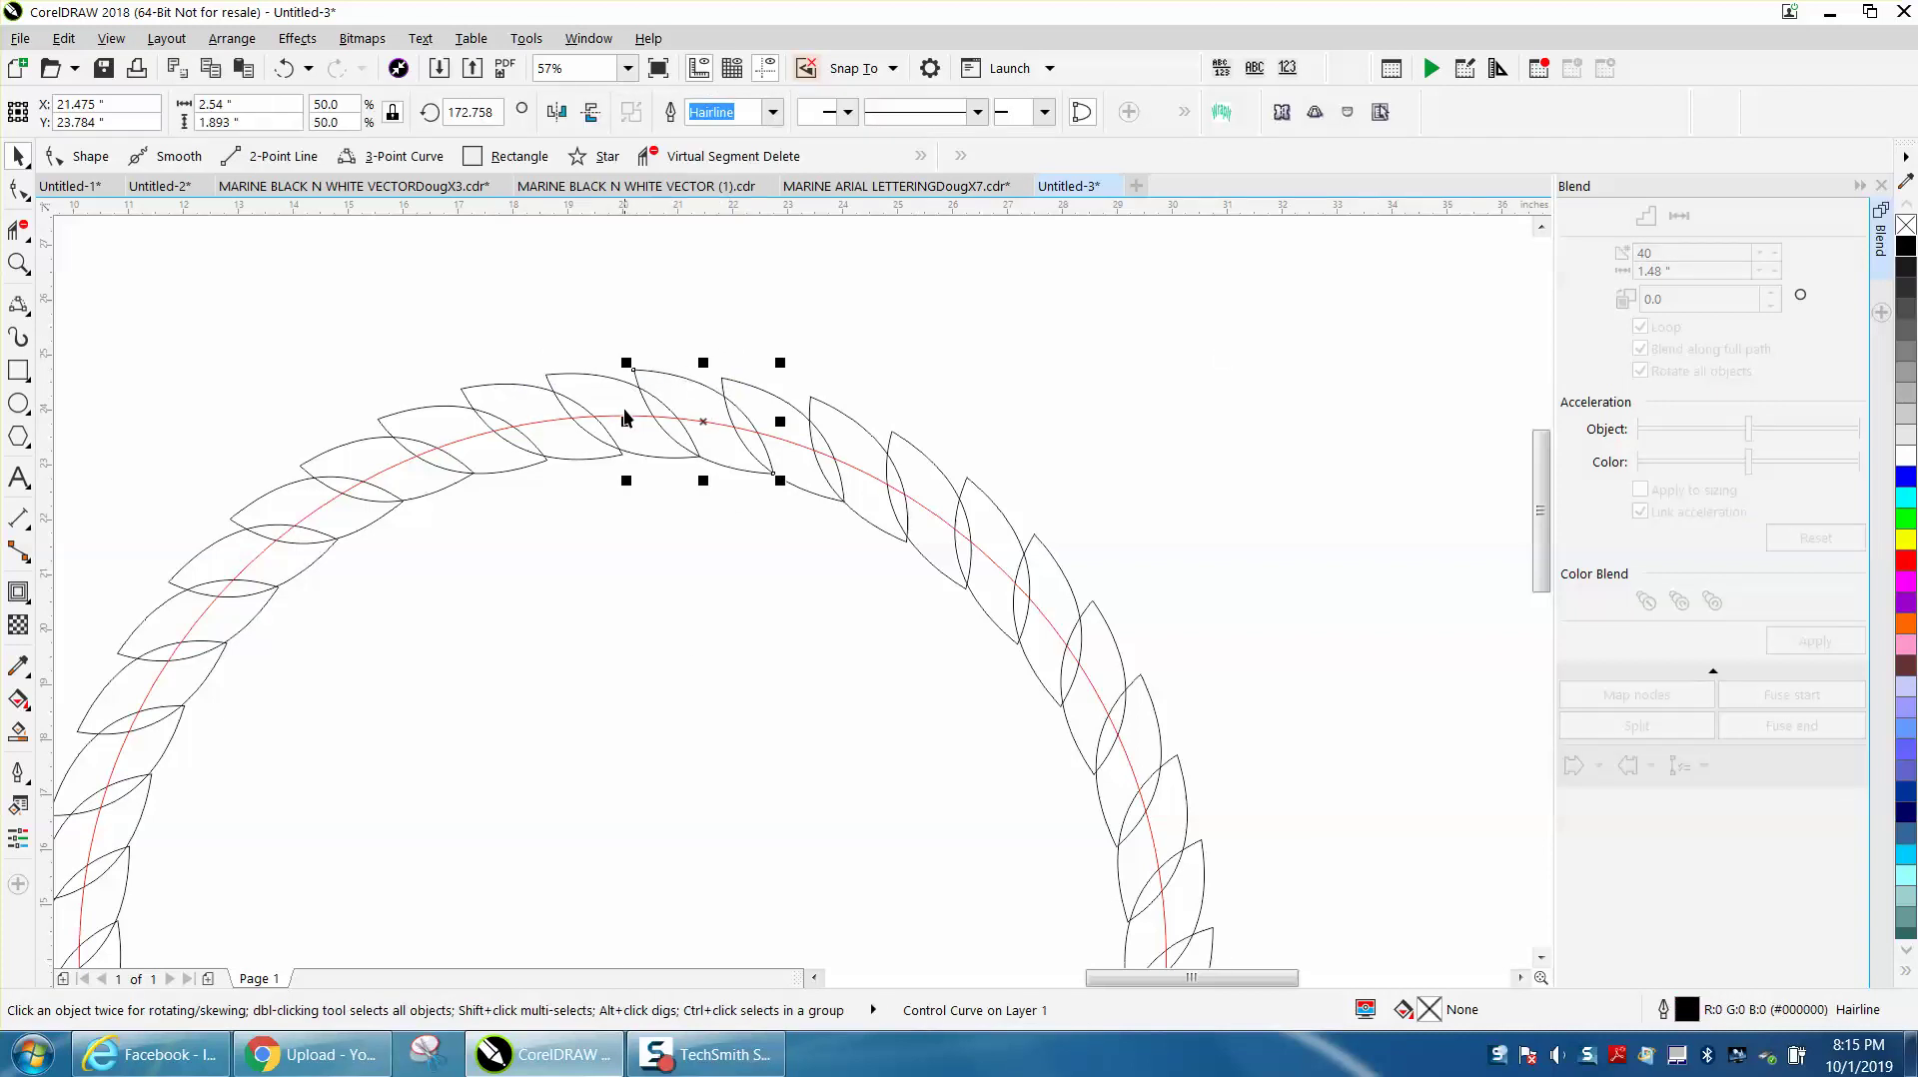
key("ctrl+z")
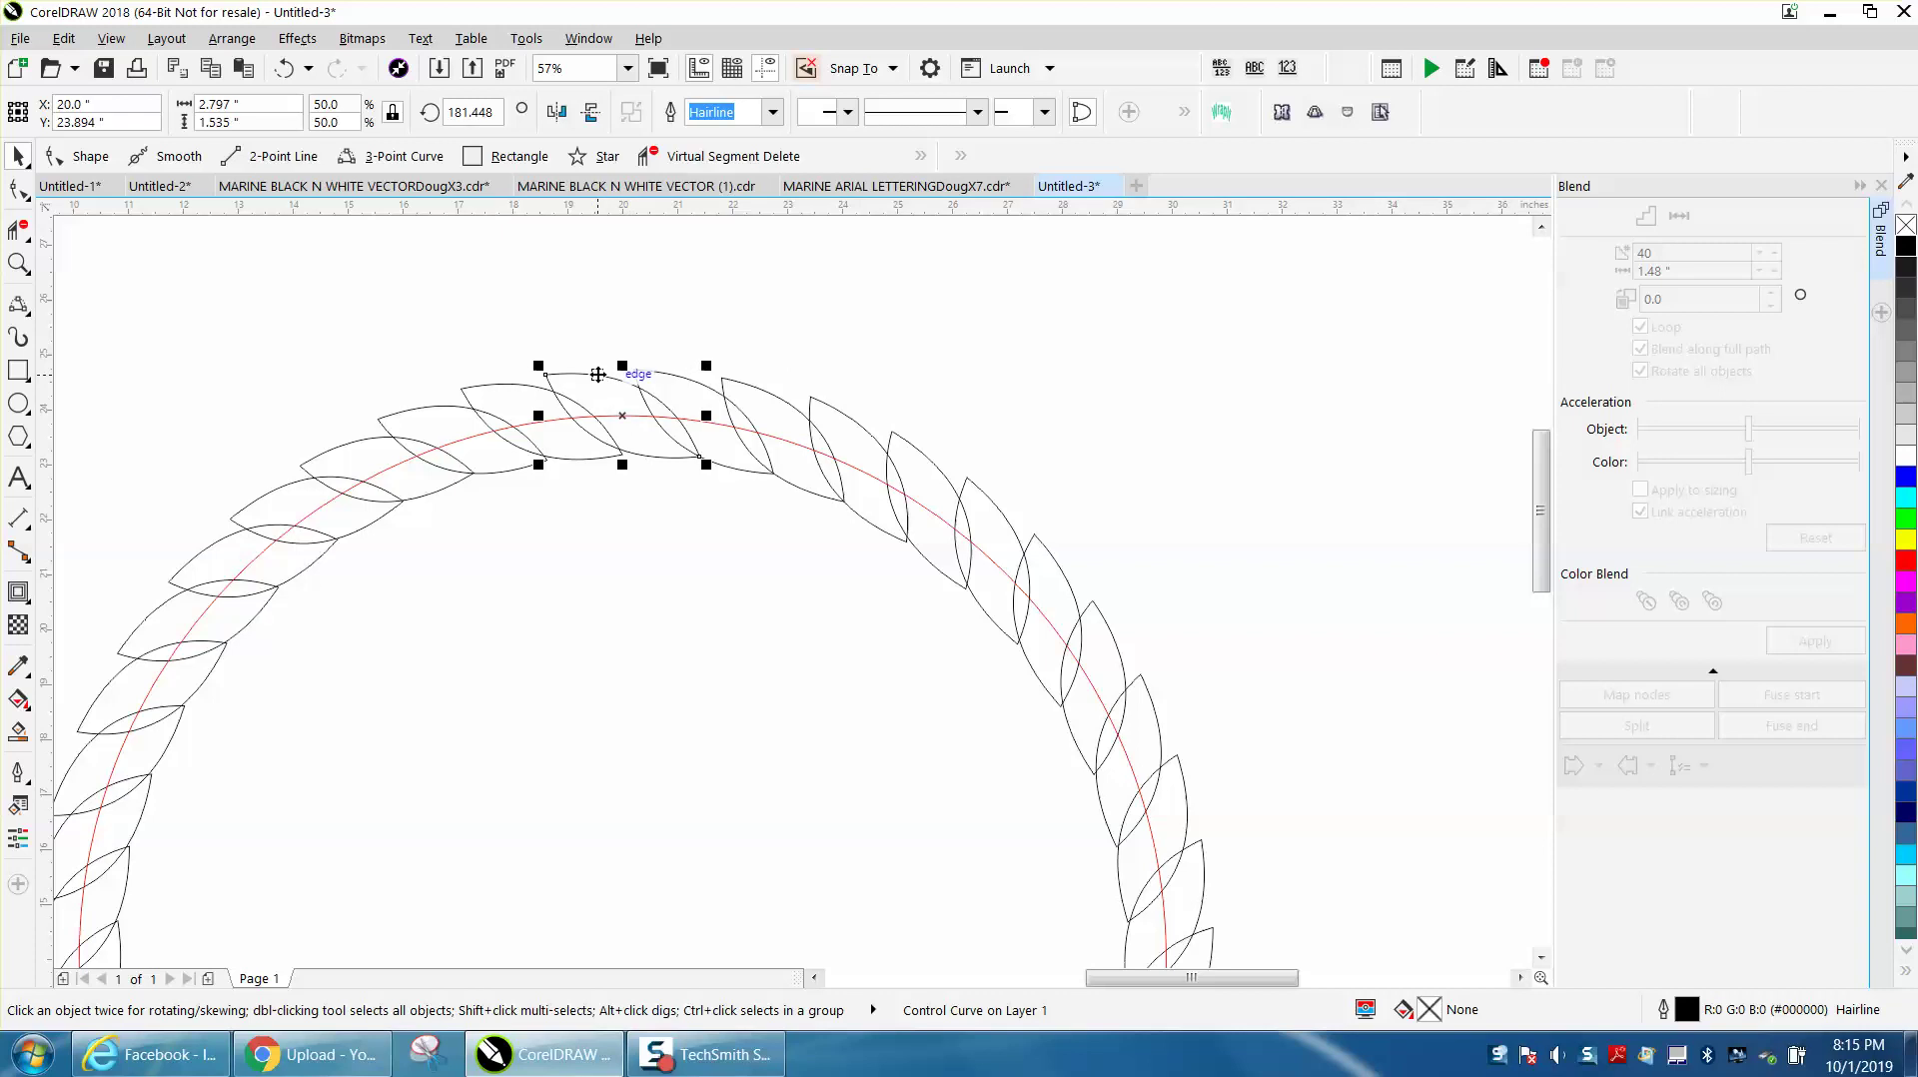
left_click(831, 407)
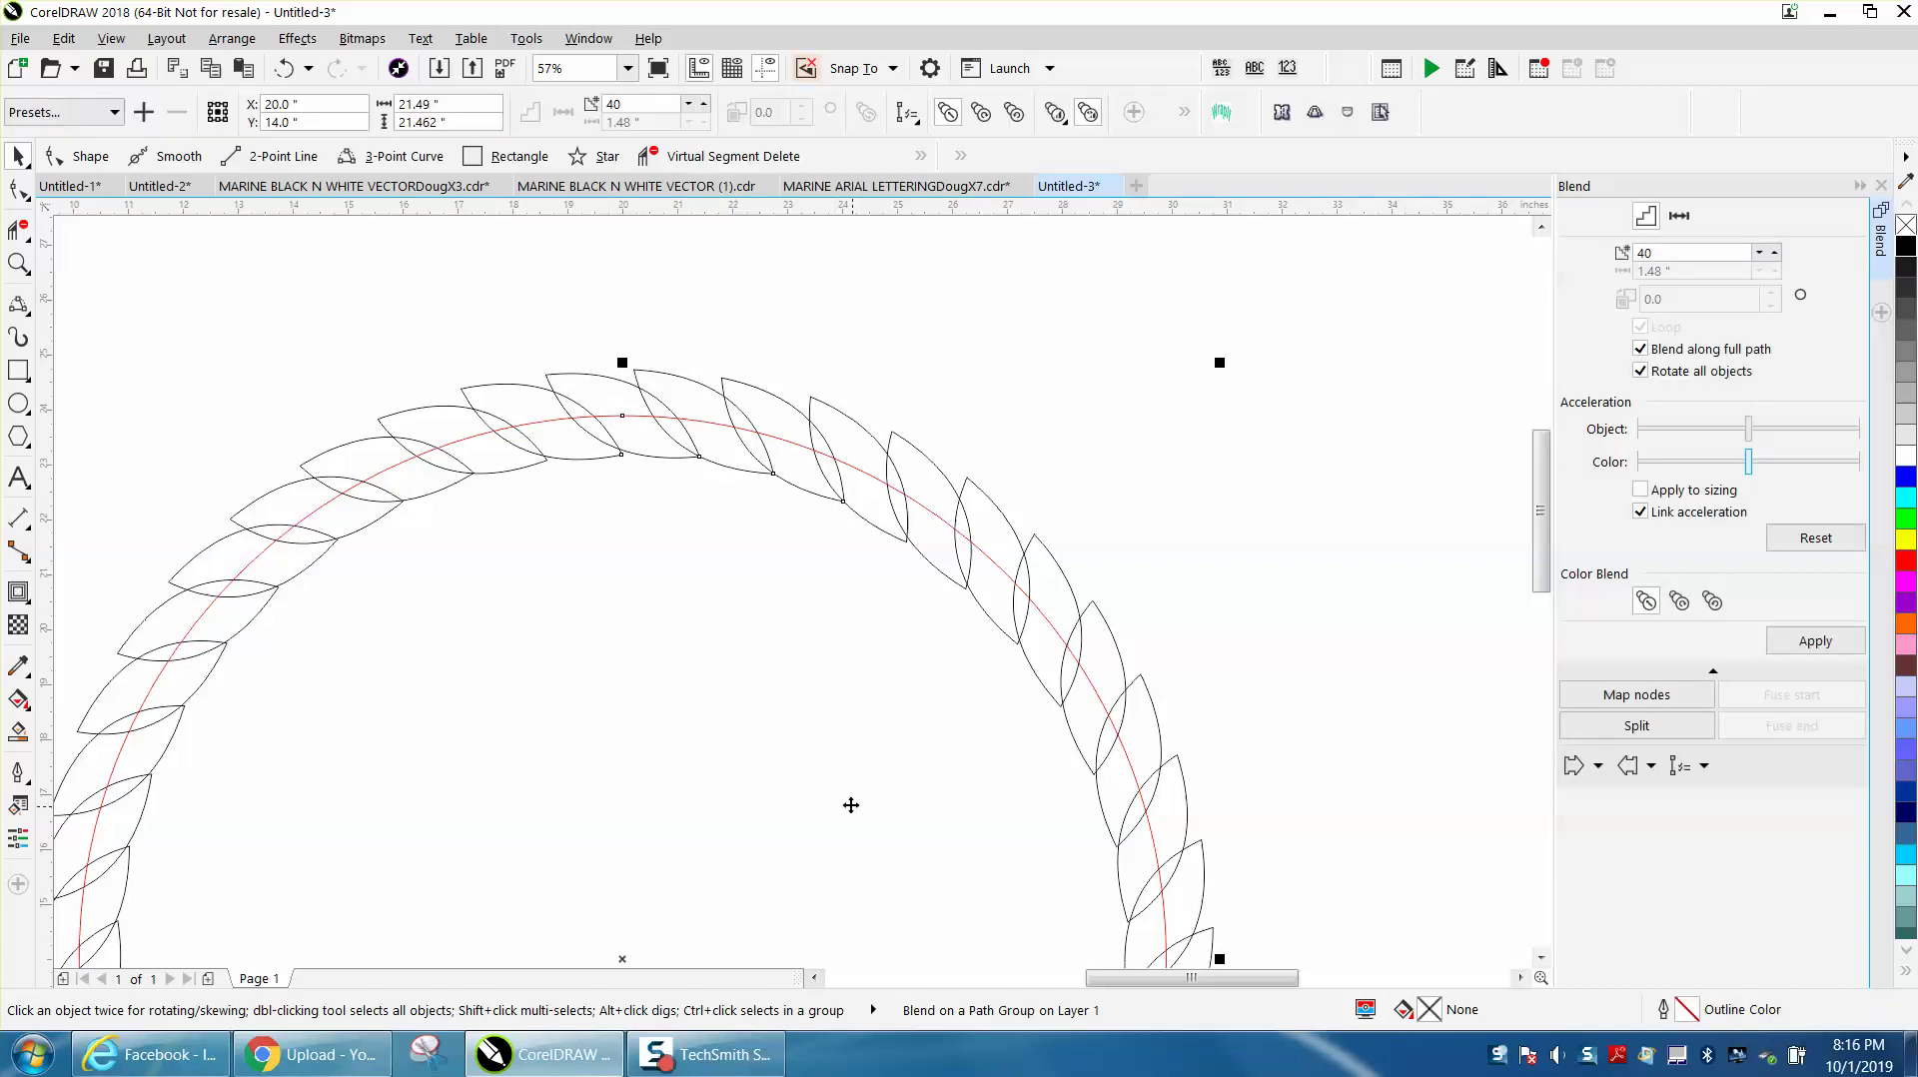
- Rotate the two top control leaves of the blend, leaving an end leaf at 155.111°
left_click(680, 376)
left_click(694, 406)
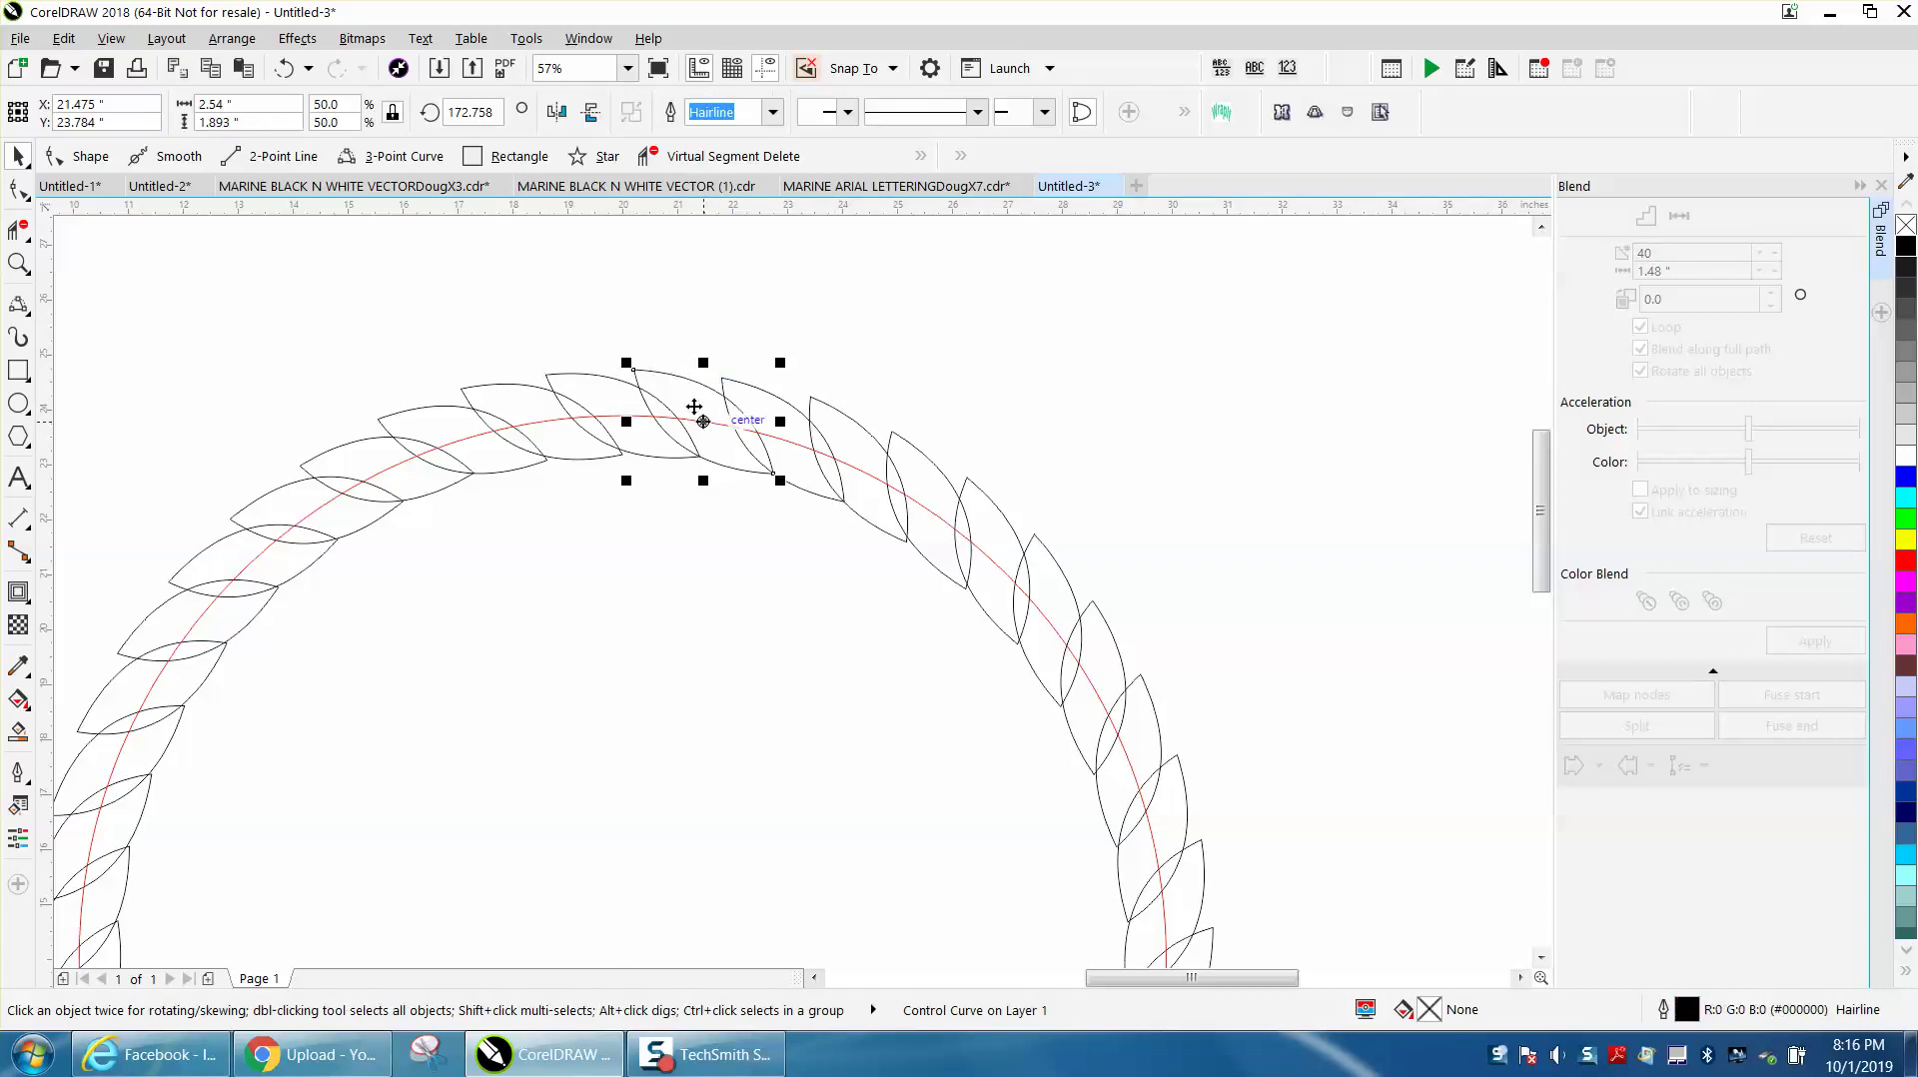
left_click(698, 415)
left_click_drag(781, 363, 792, 368)
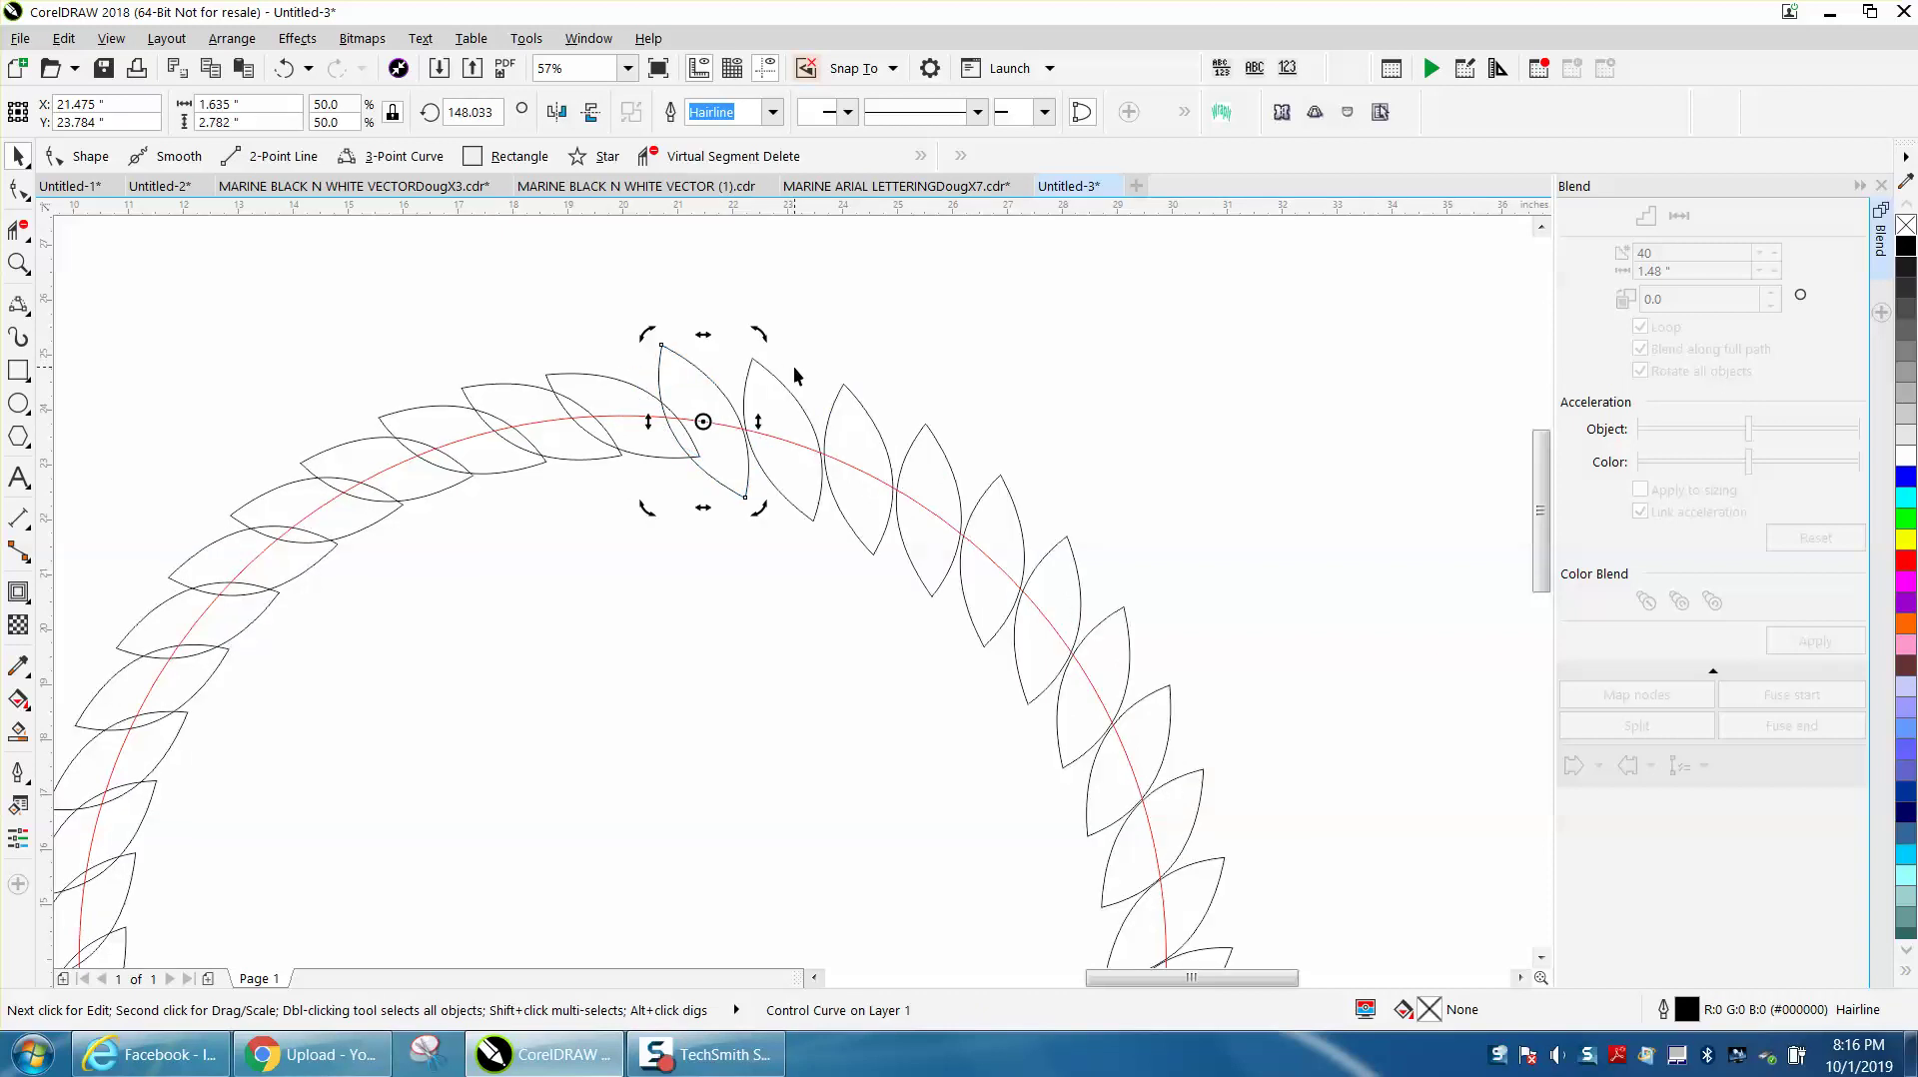
left_click(625, 382)
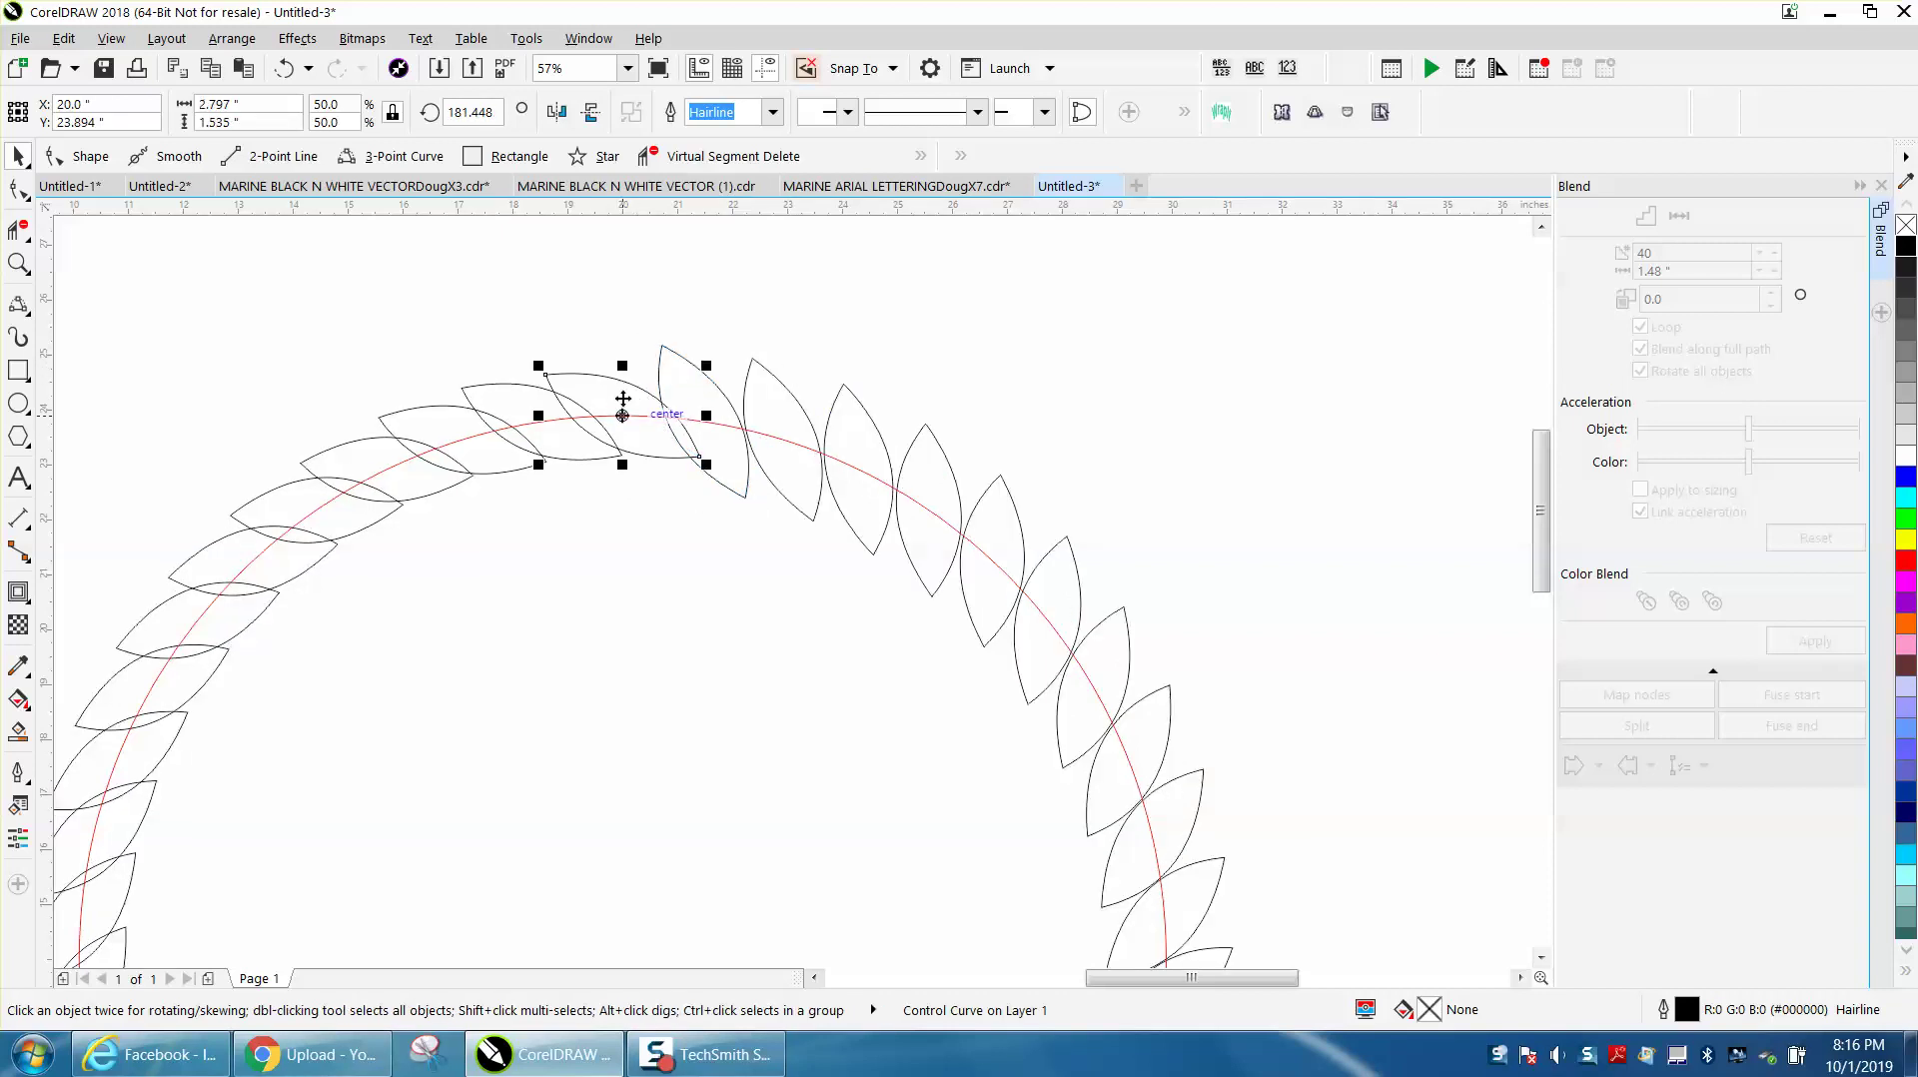
left_click(624, 399)
left_click_drag(710, 358, 720, 400)
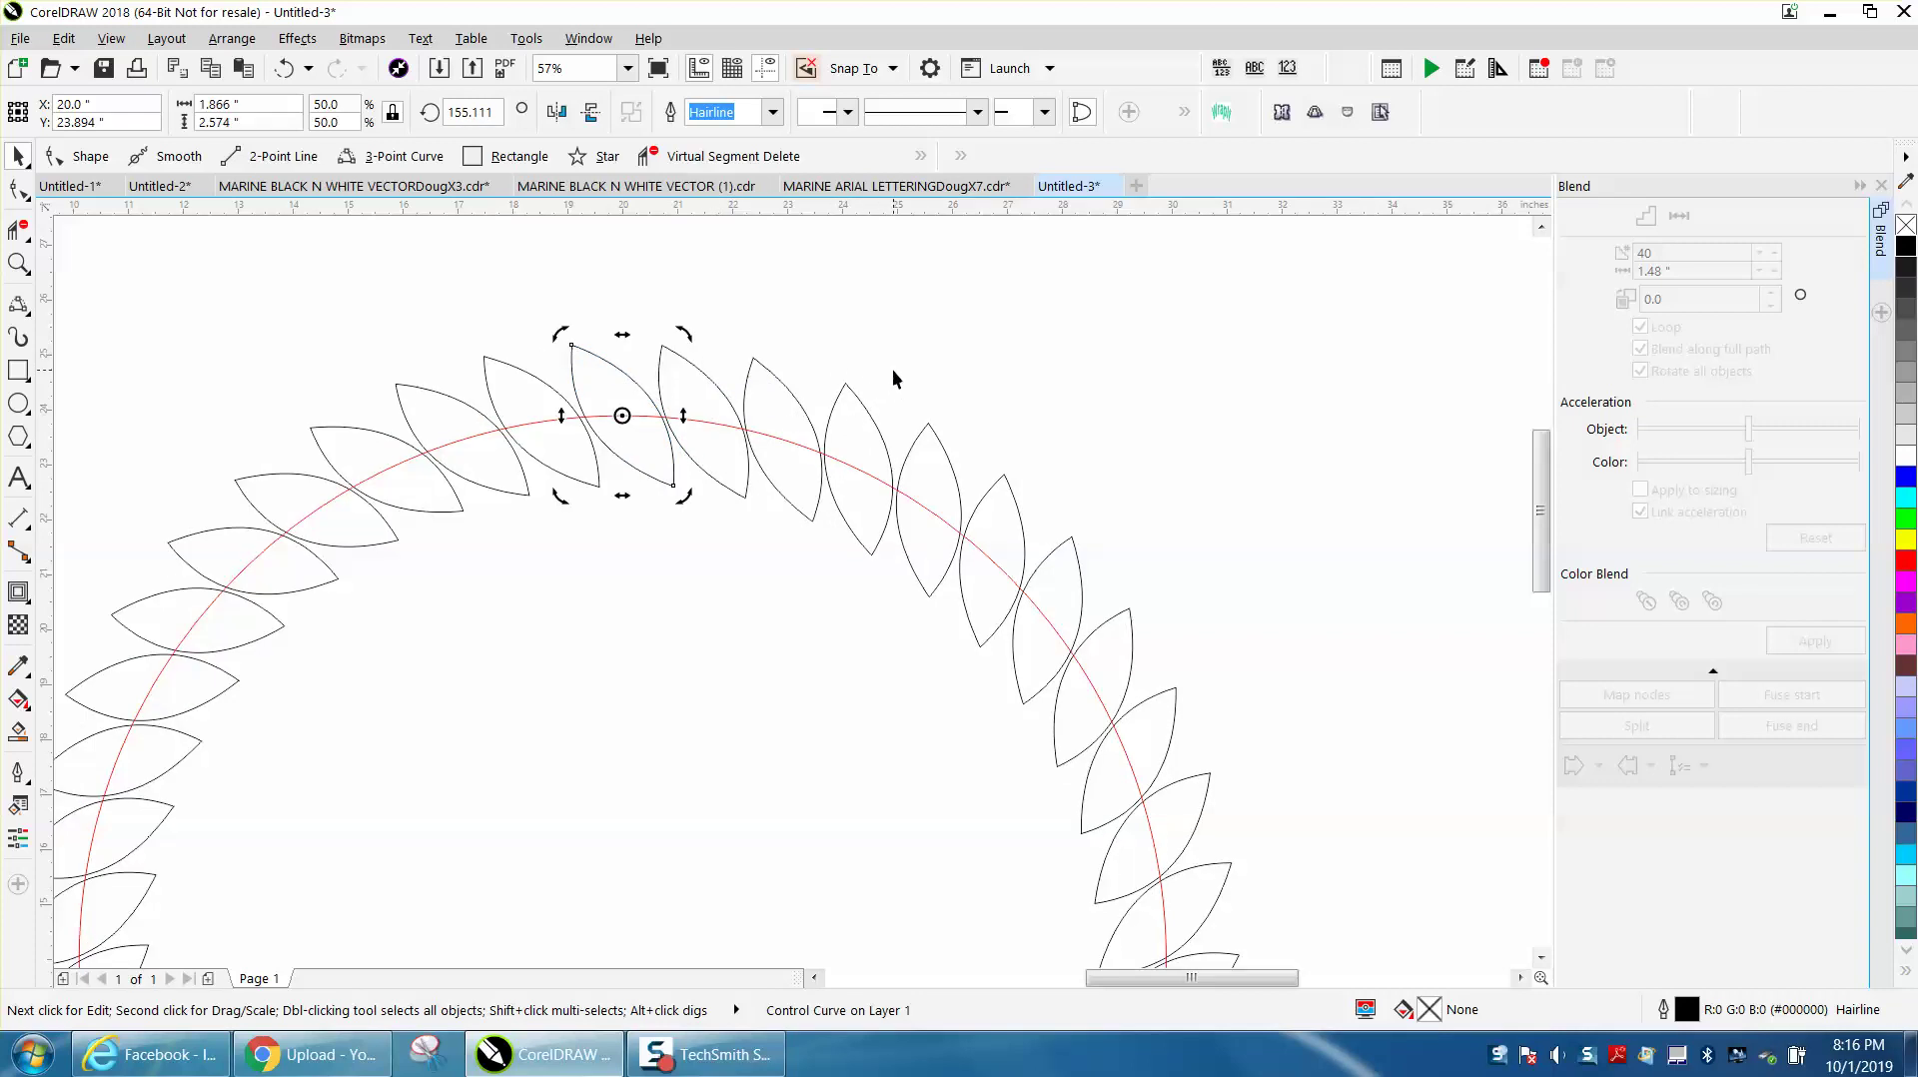
scroll(894, 370, "down", 2)
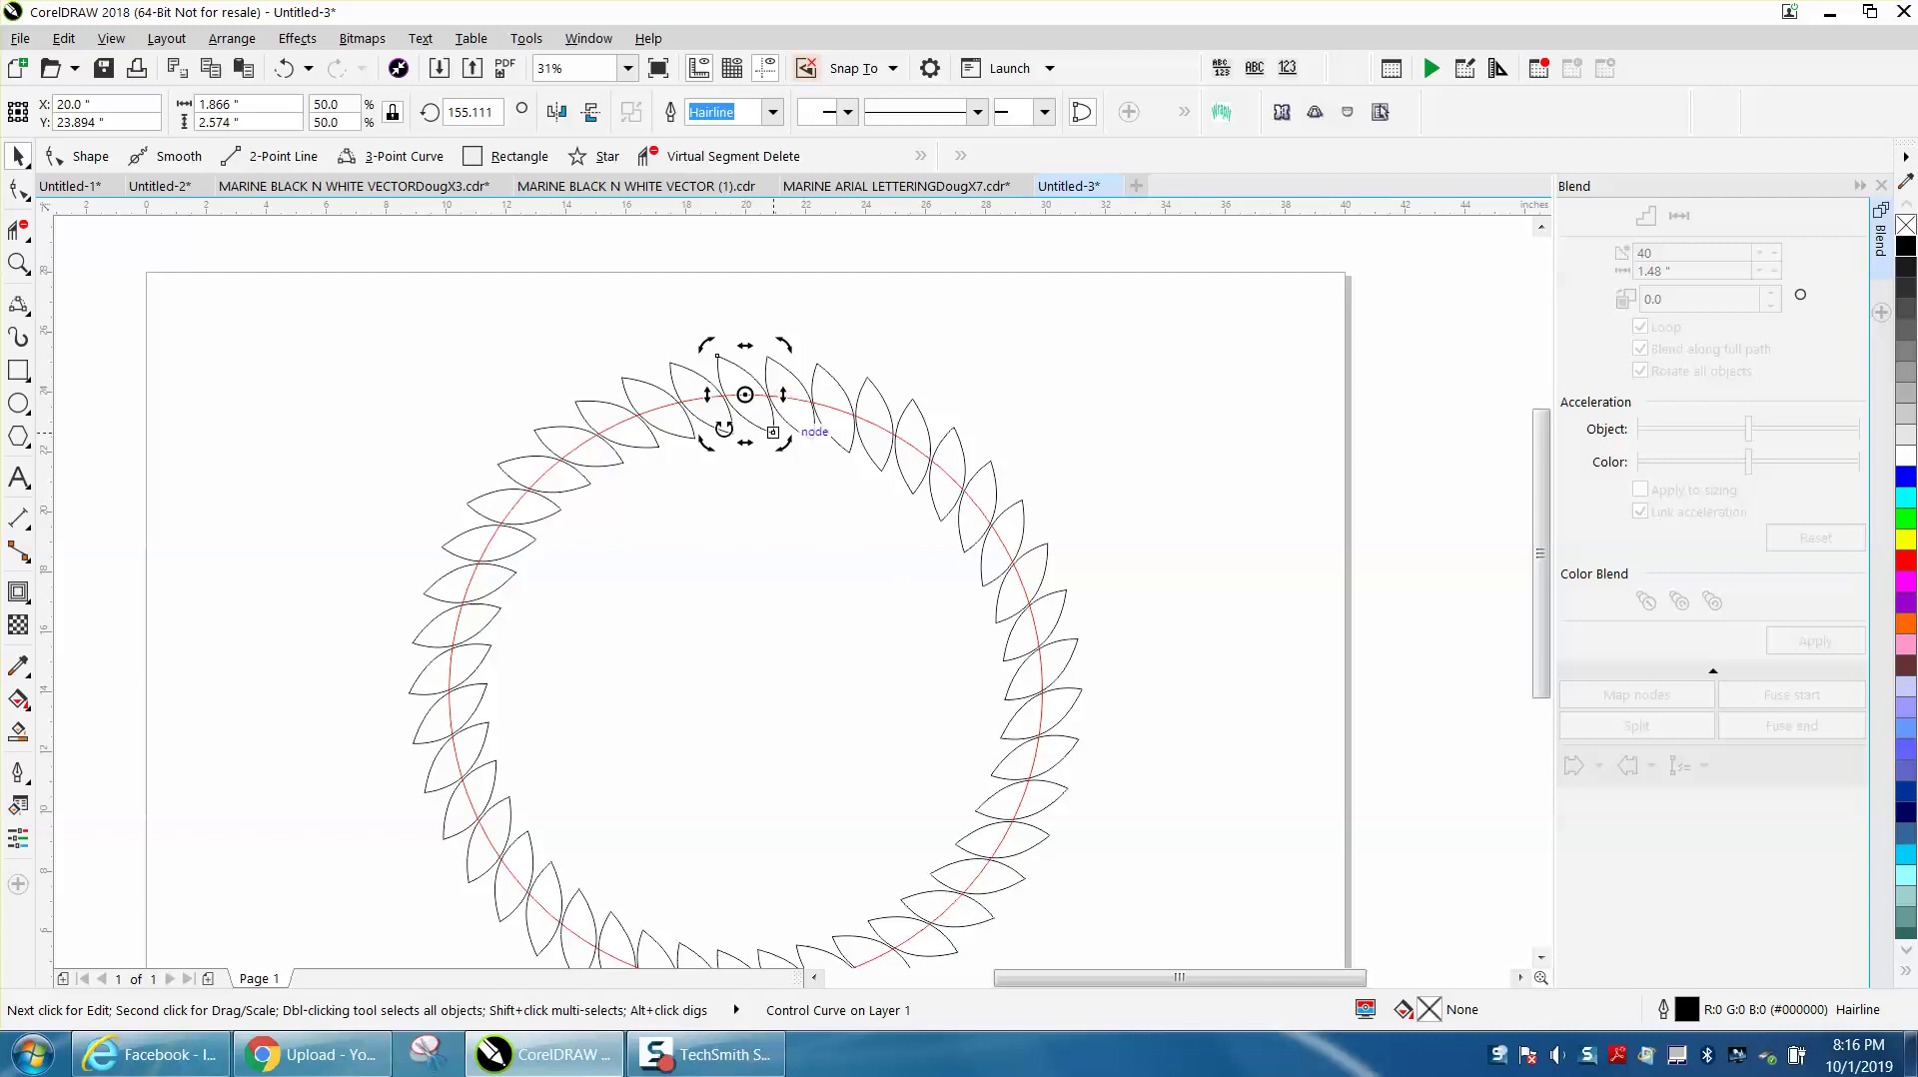
- Select the wreath blend and apply 48, then 55 blend steps
scroll(496, 335, "down", 1)
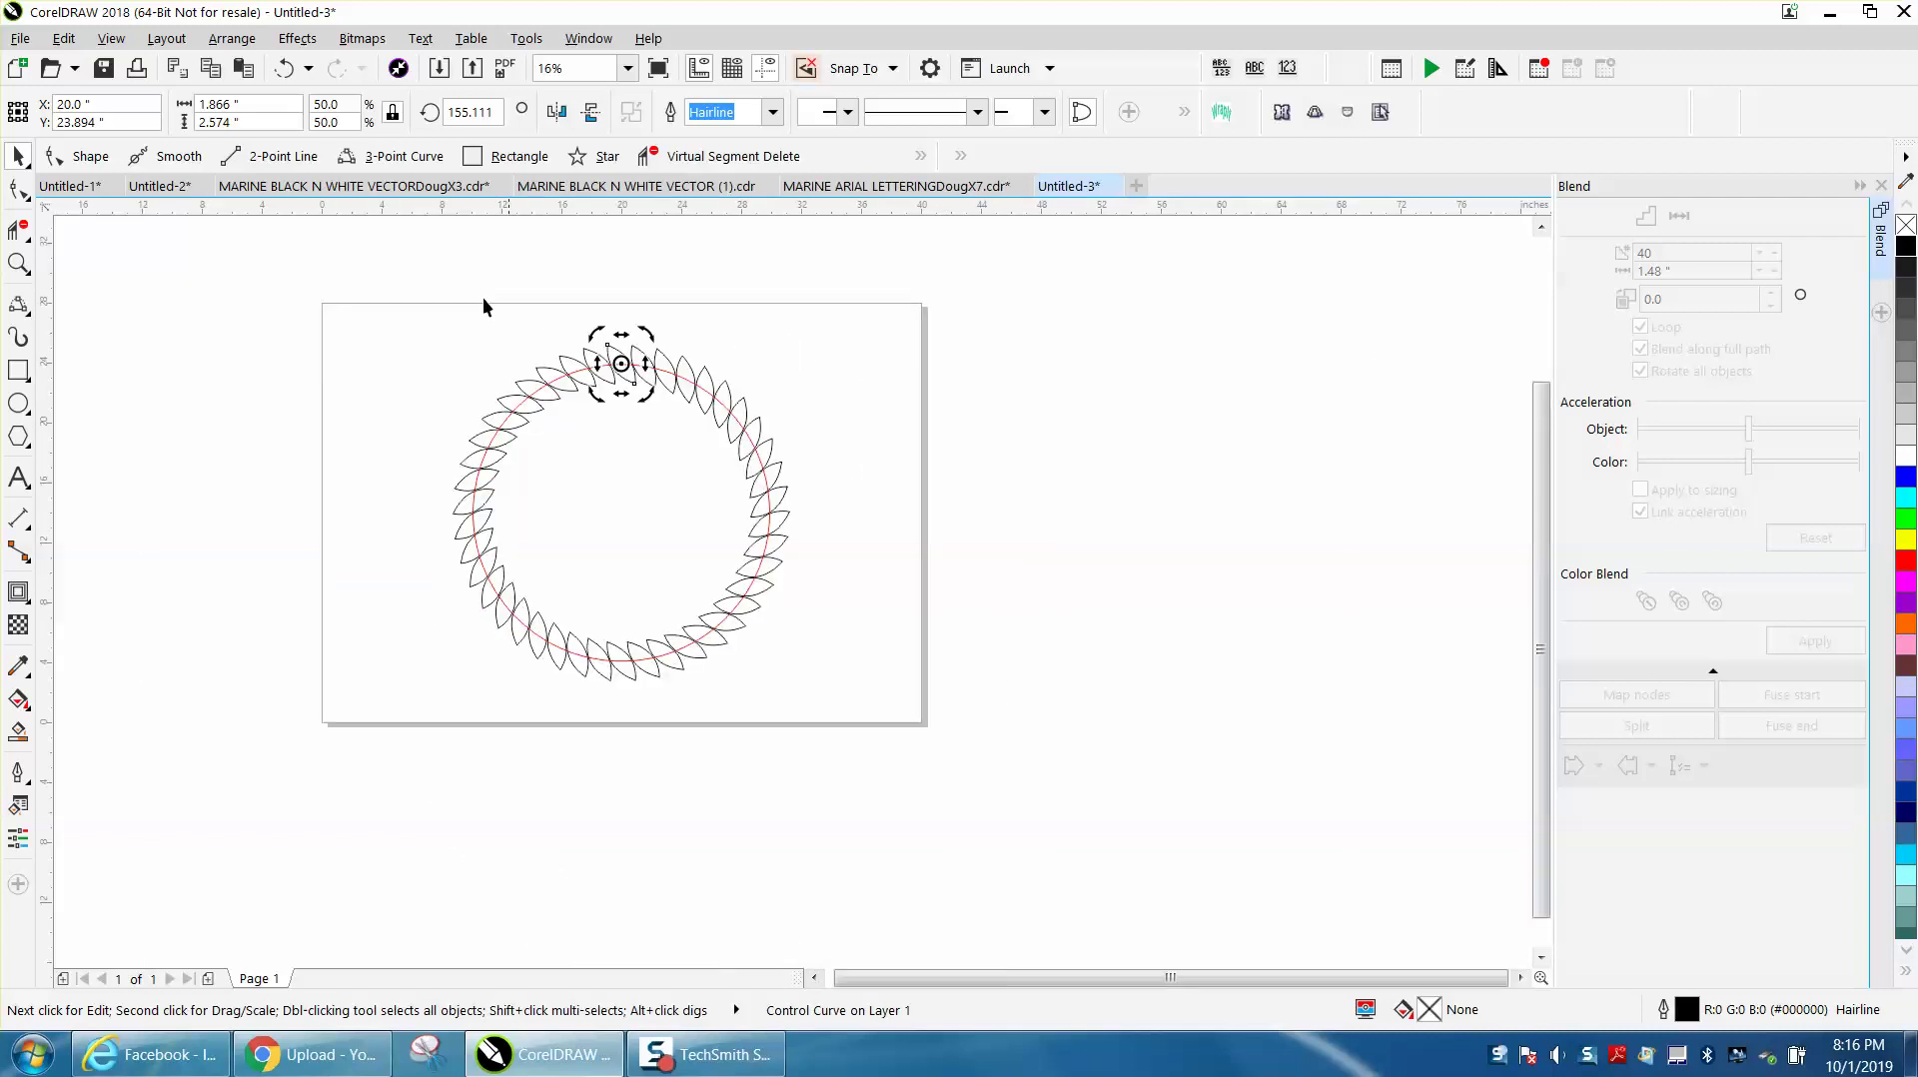
left_click_drag(412, 308, 745, 651)
left_click_drag(986, 722, 986, 721)
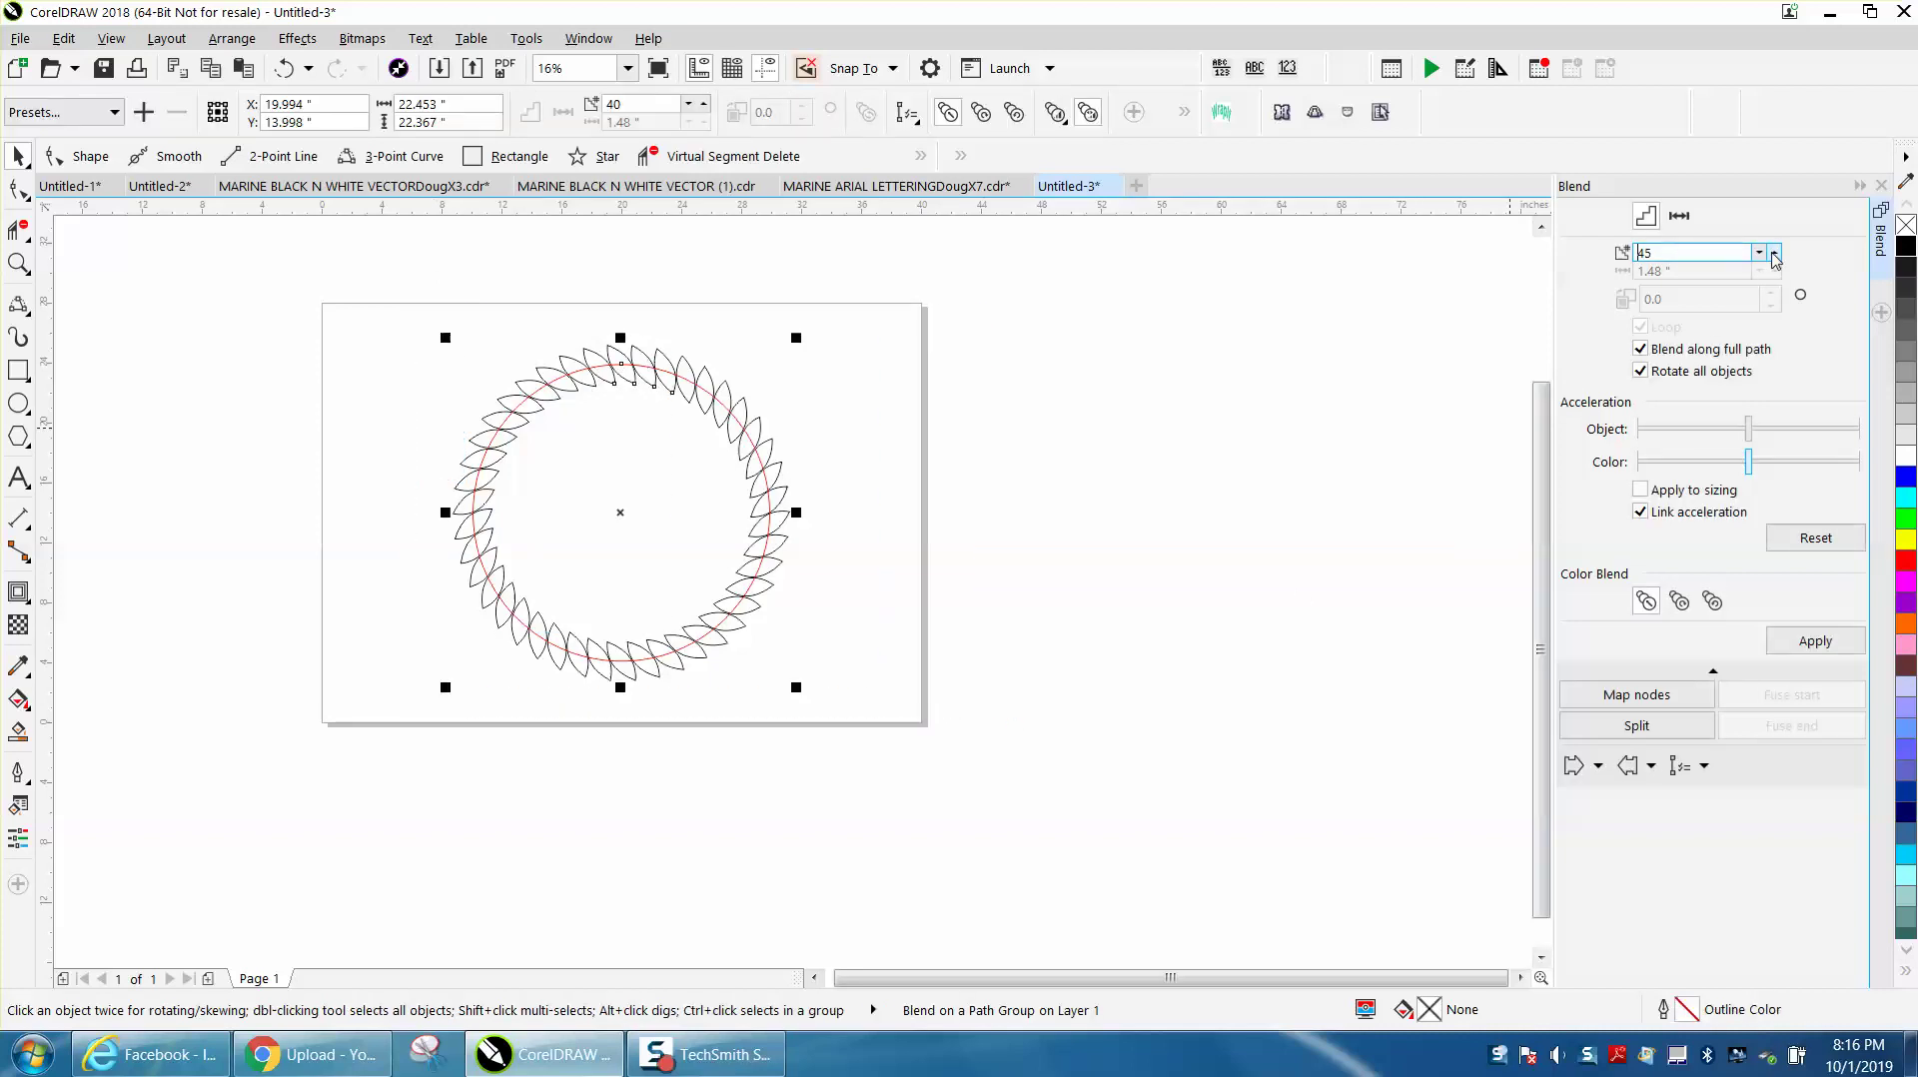
left_click(1774, 251)
left_click(1810, 651)
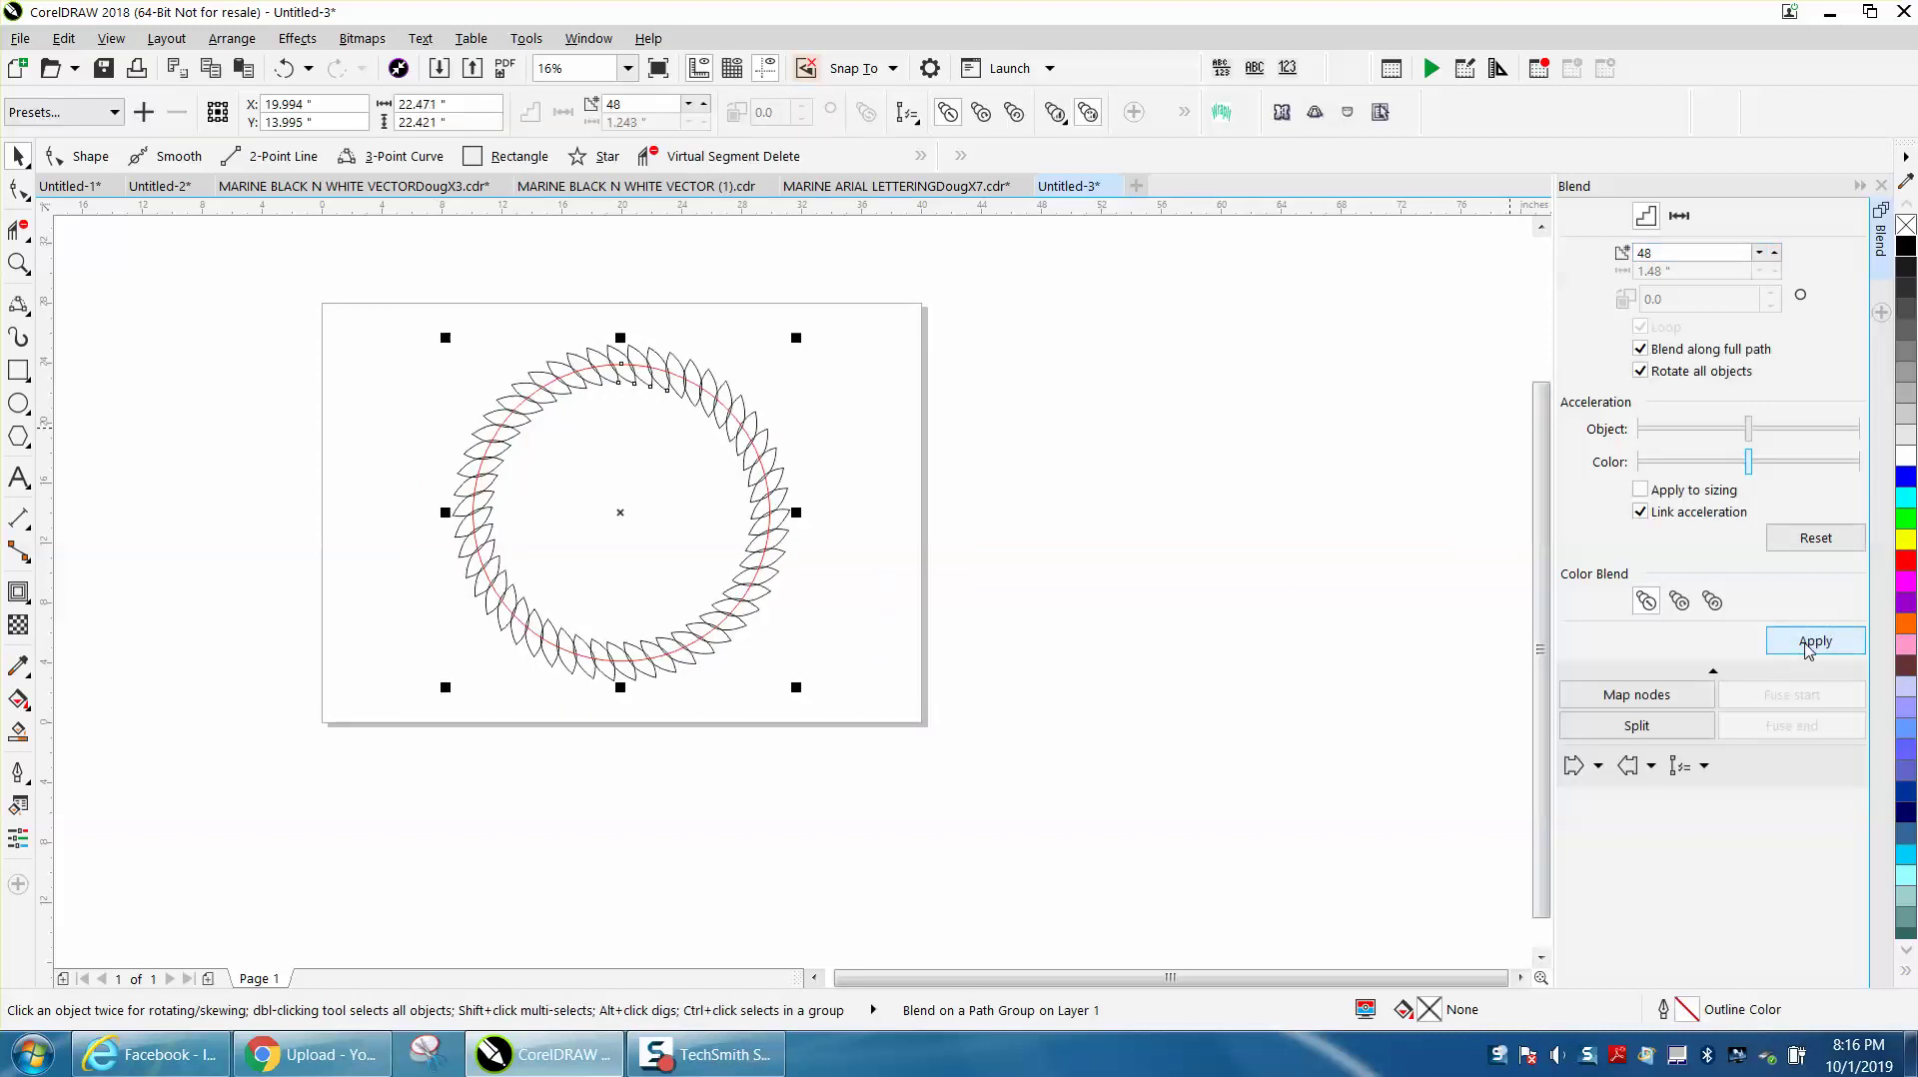
left_click_drag(1716, 254, 1633, 252)
type("55")
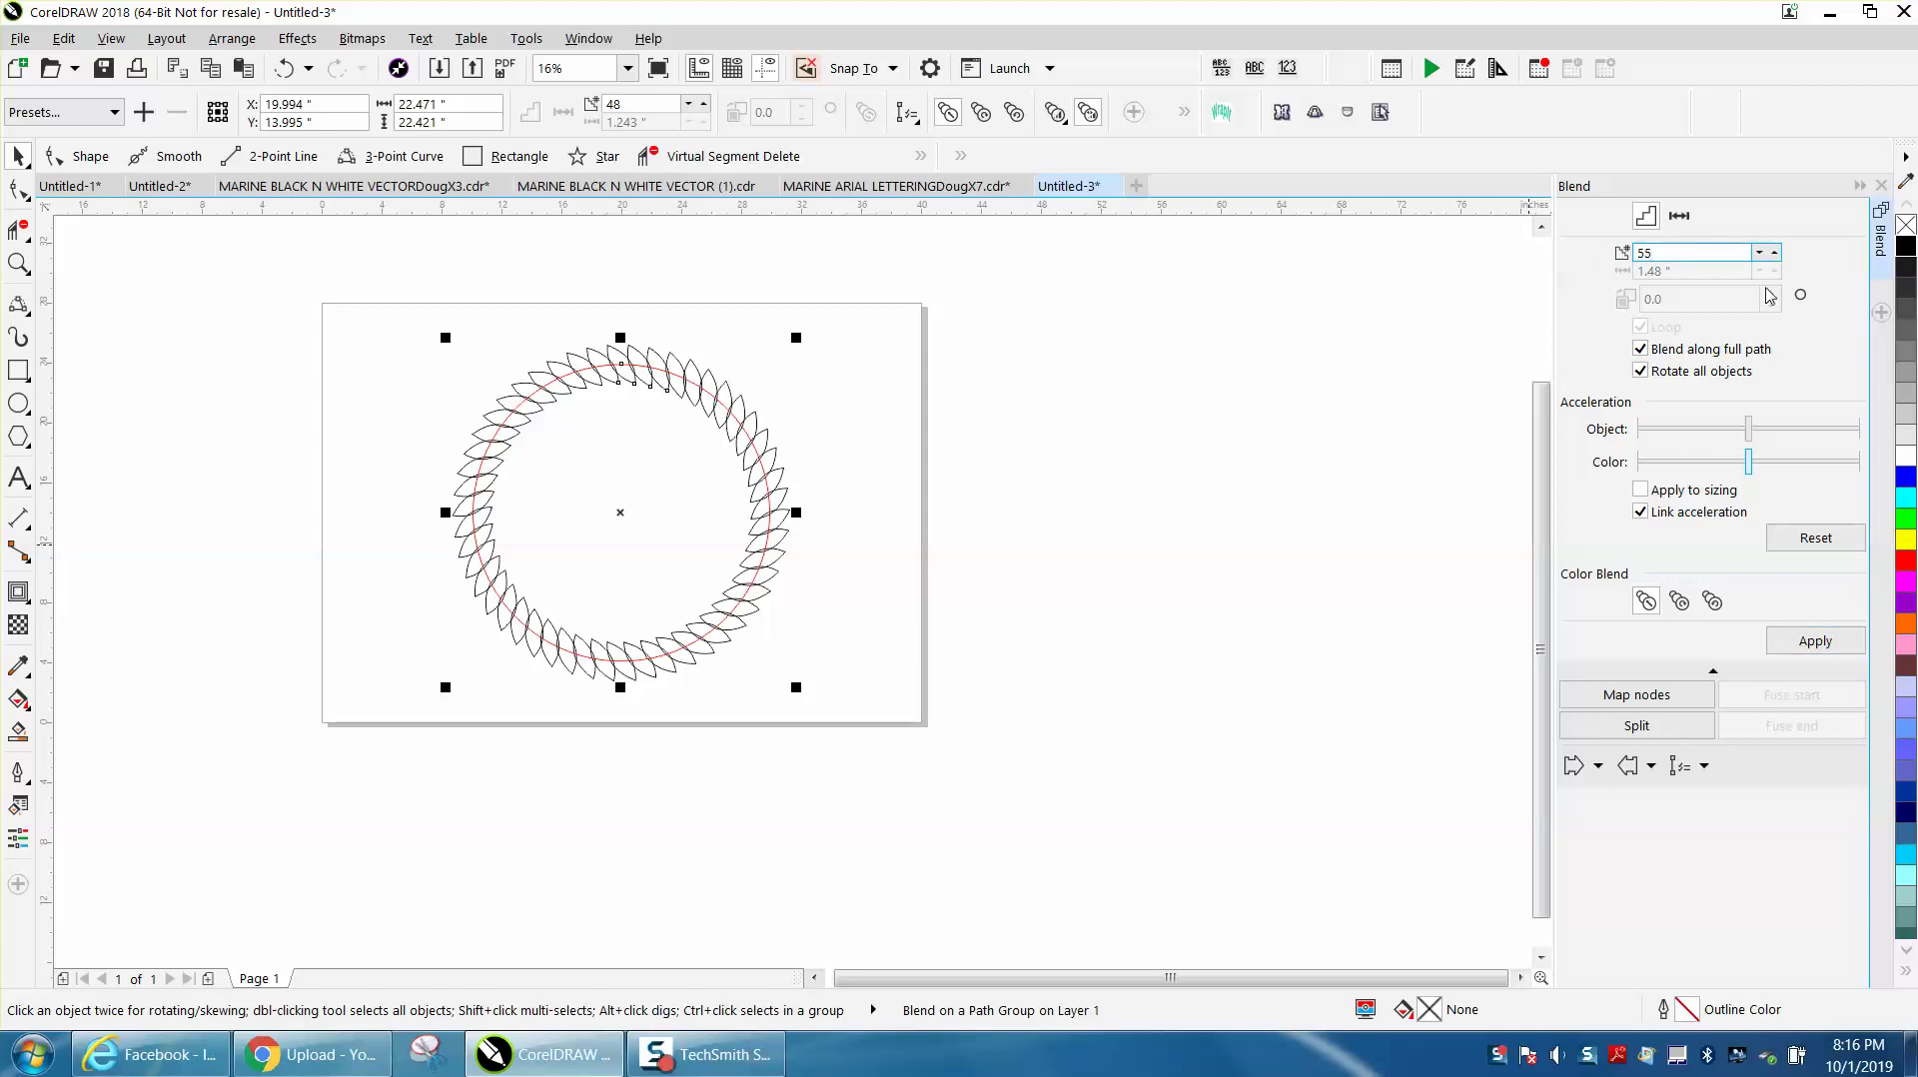
left_click(1841, 642)
left_click(18, 262)
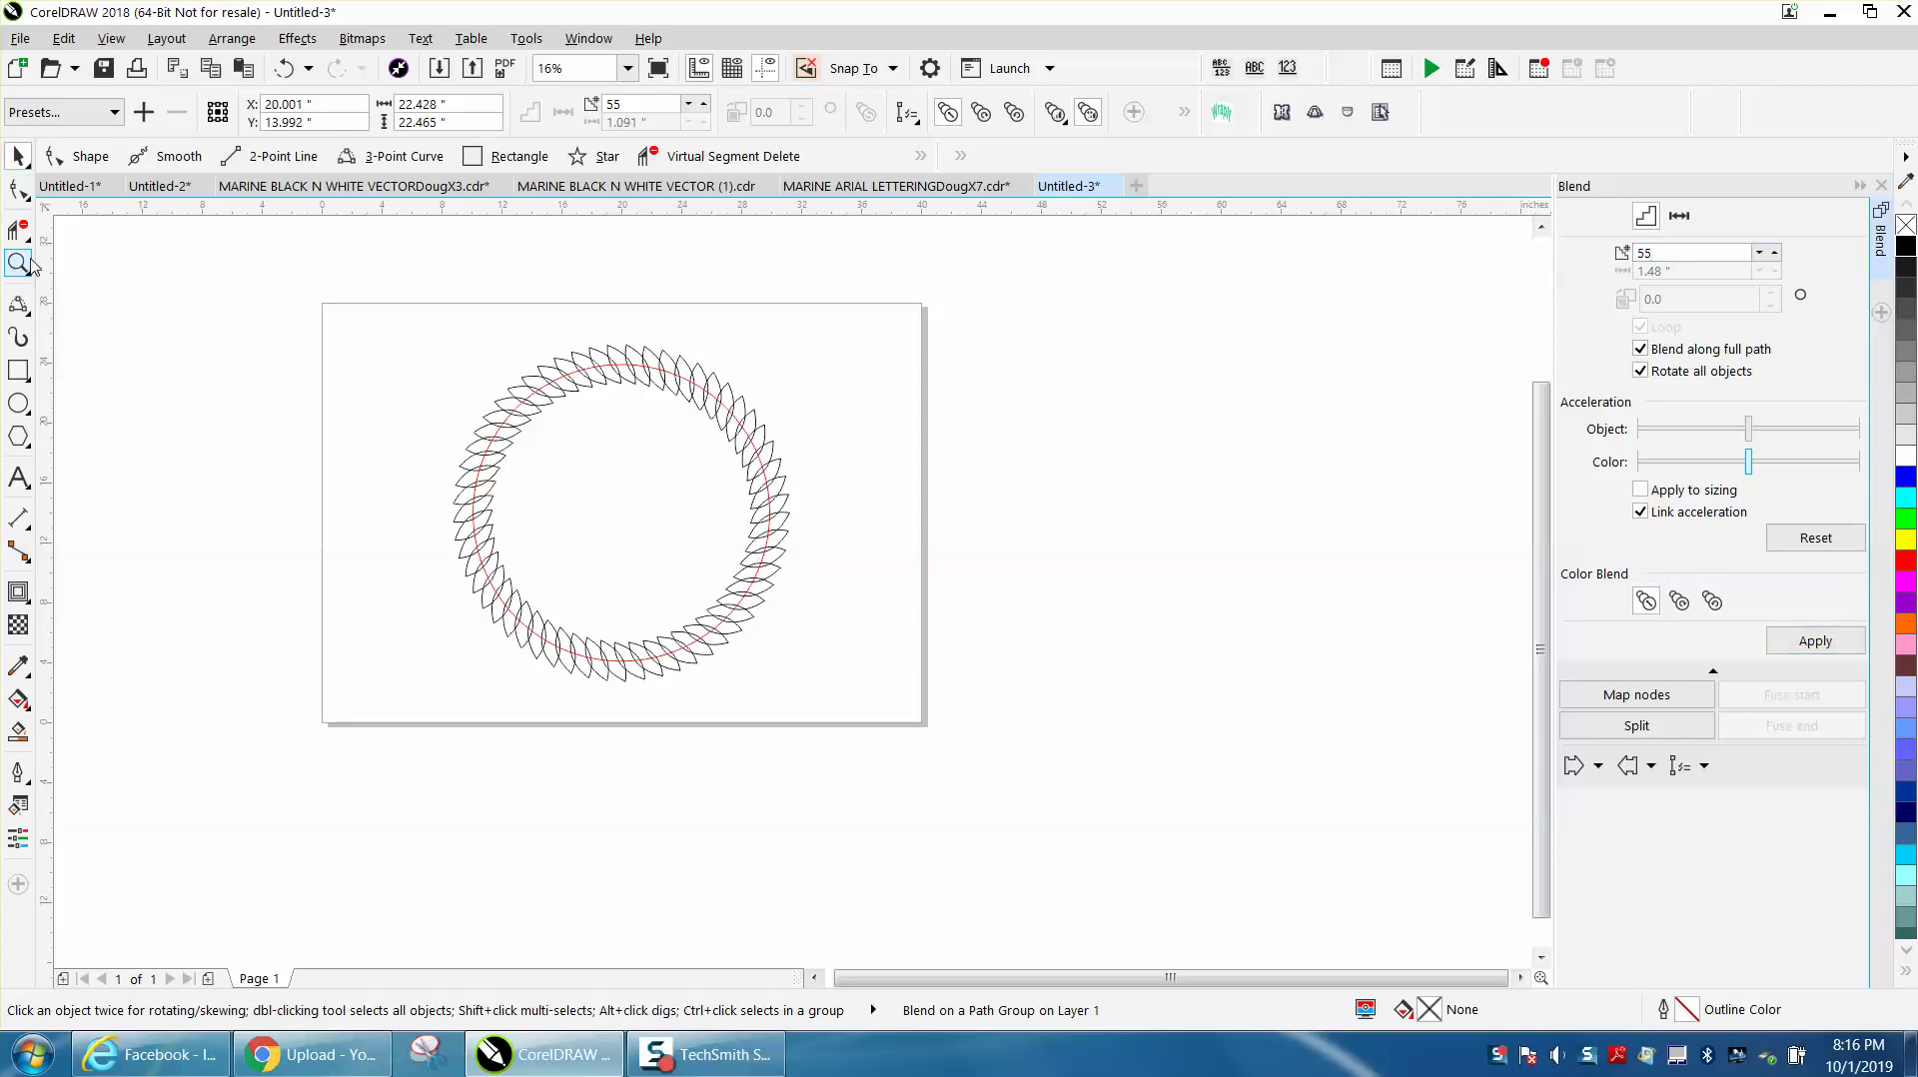
- Zoom in on the top of the ring and undo an accidental leaf move and deletion
left_click(730, 440)
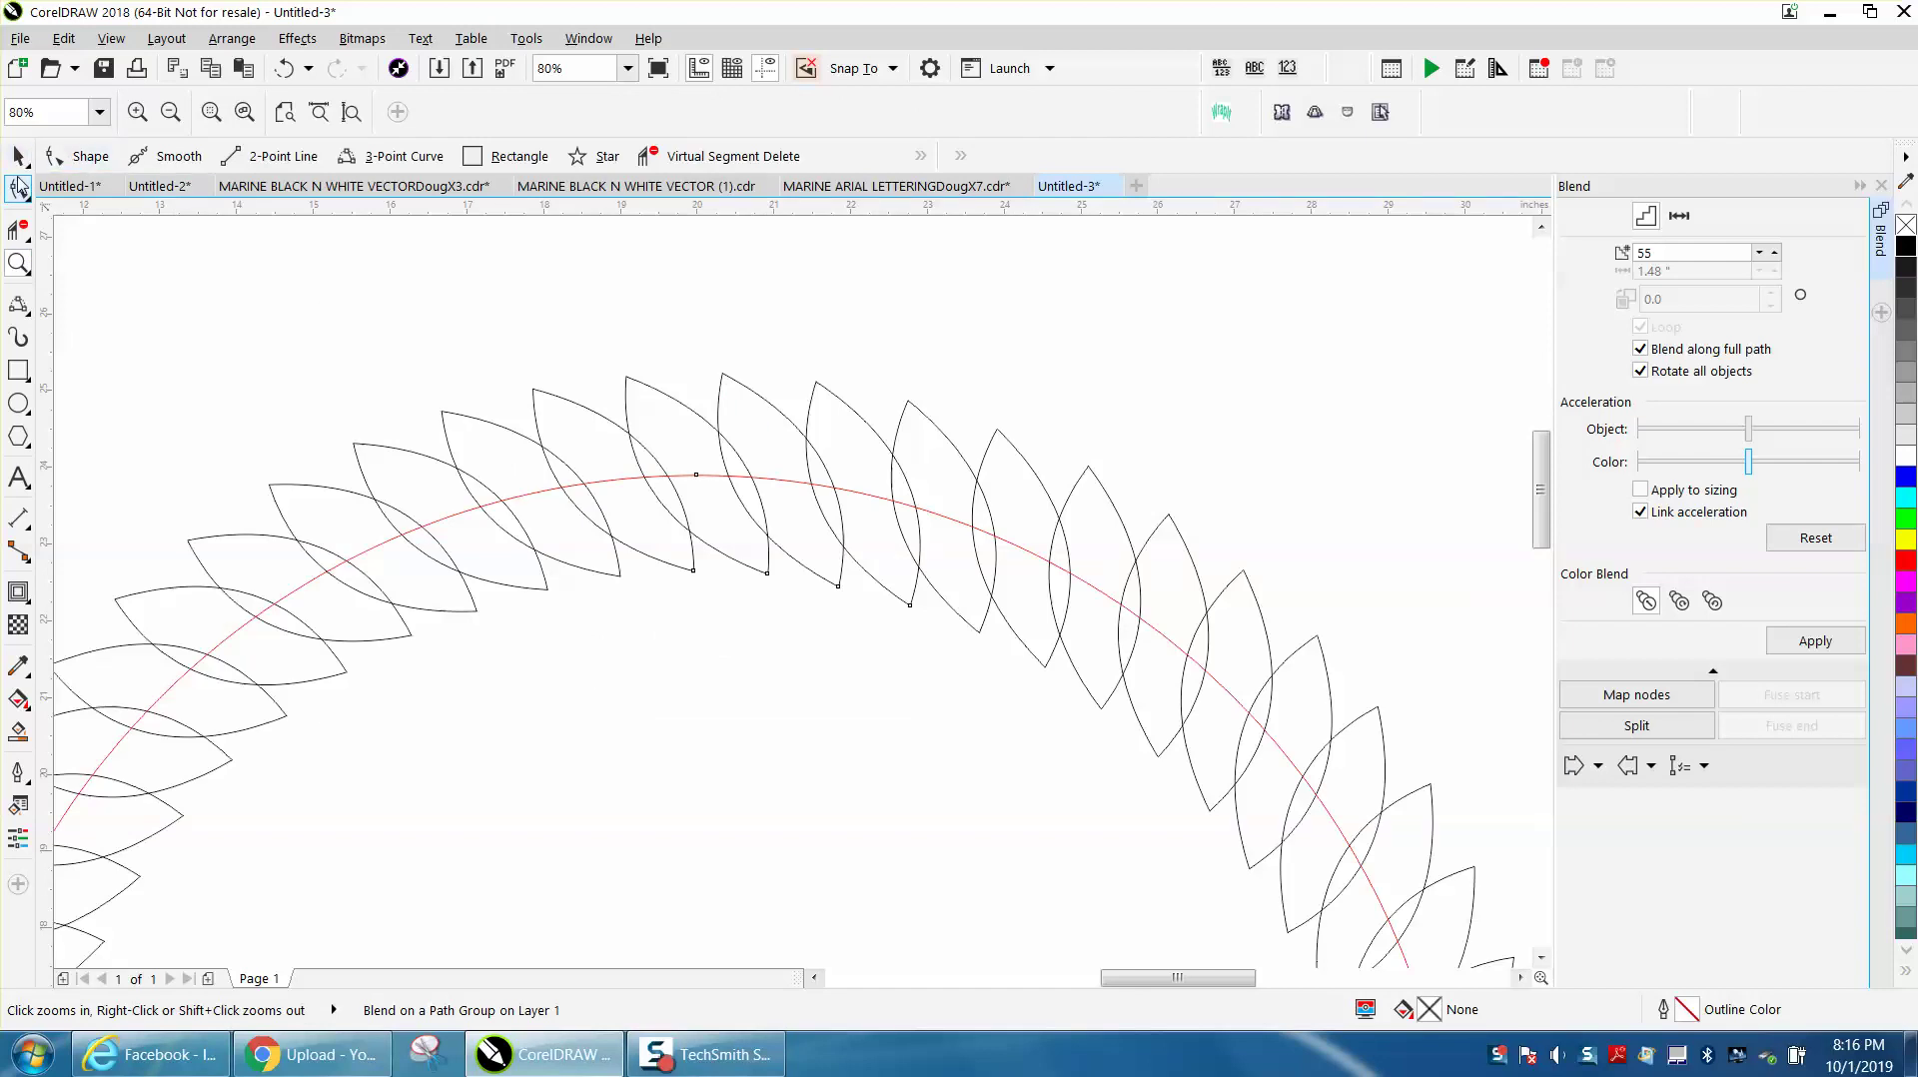
left_click(18, 156)
left_click(690, 334)
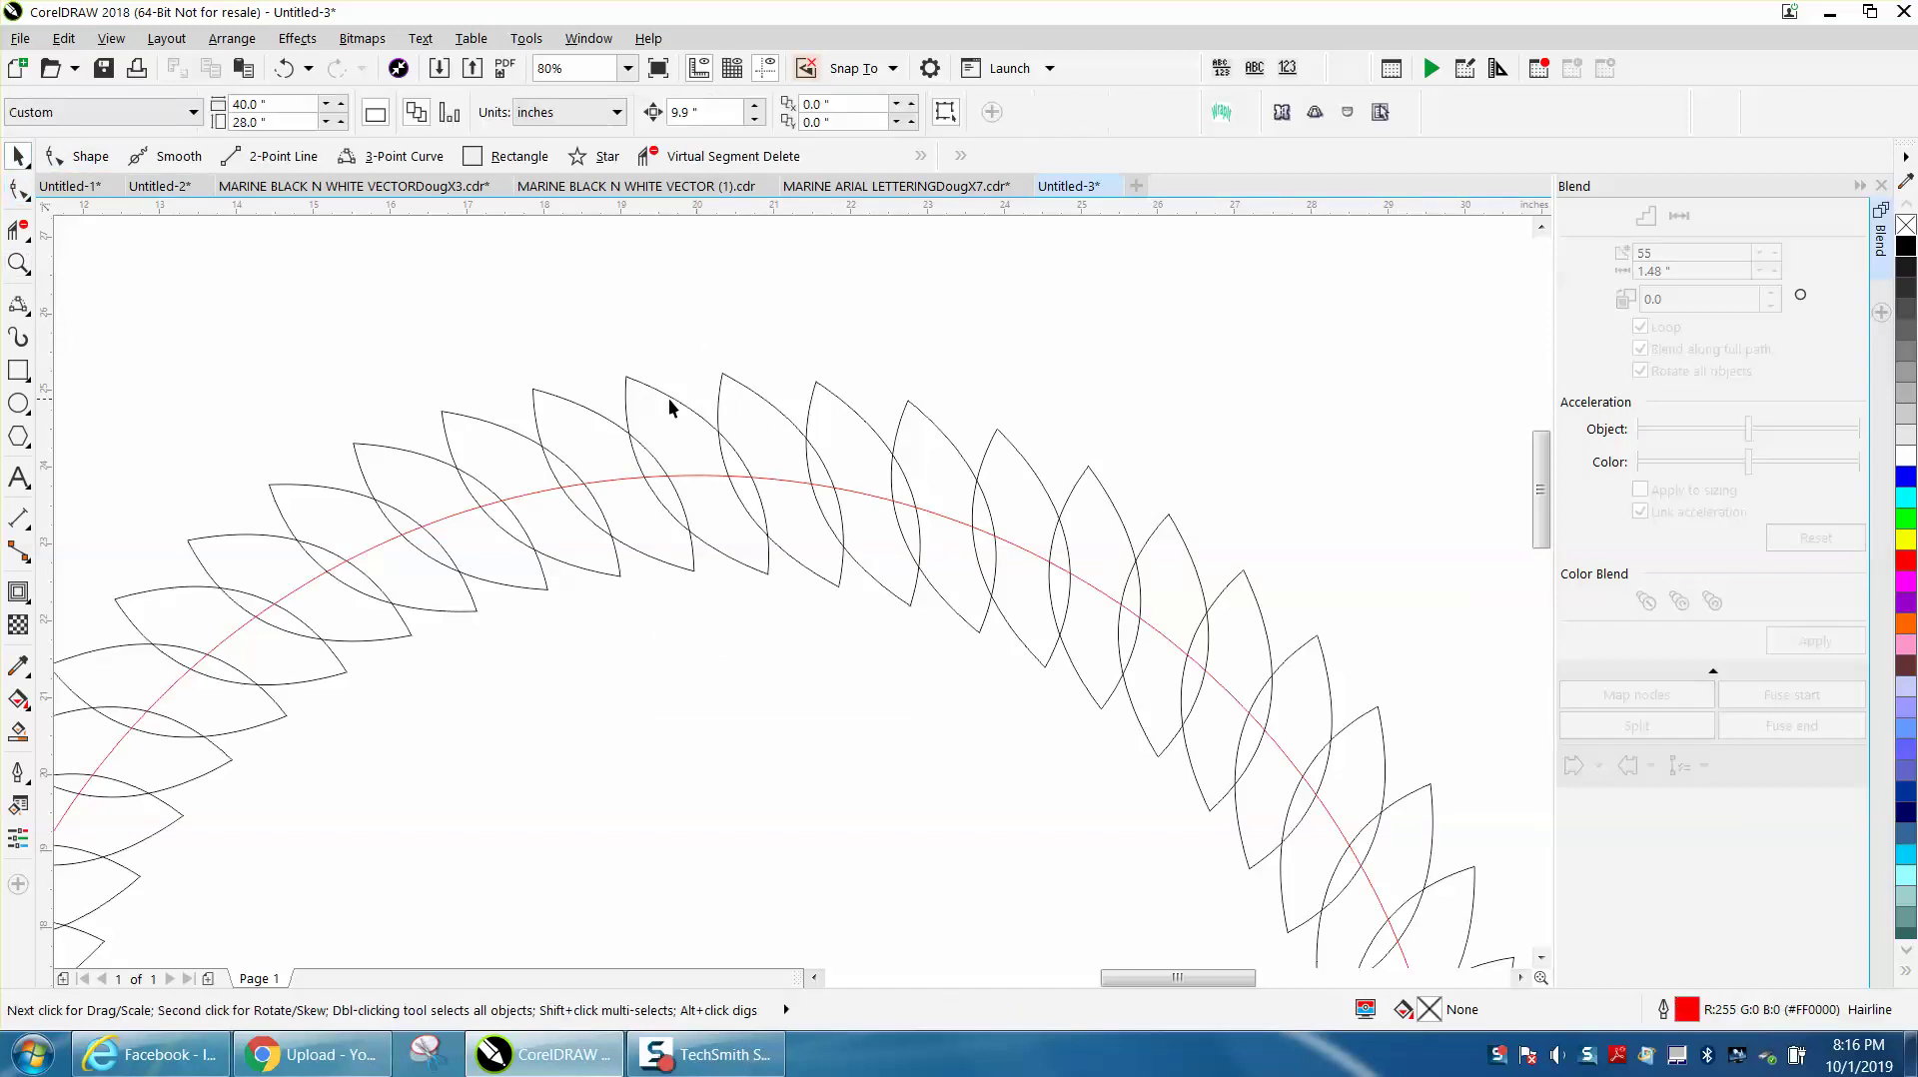
left_click(668, 401)
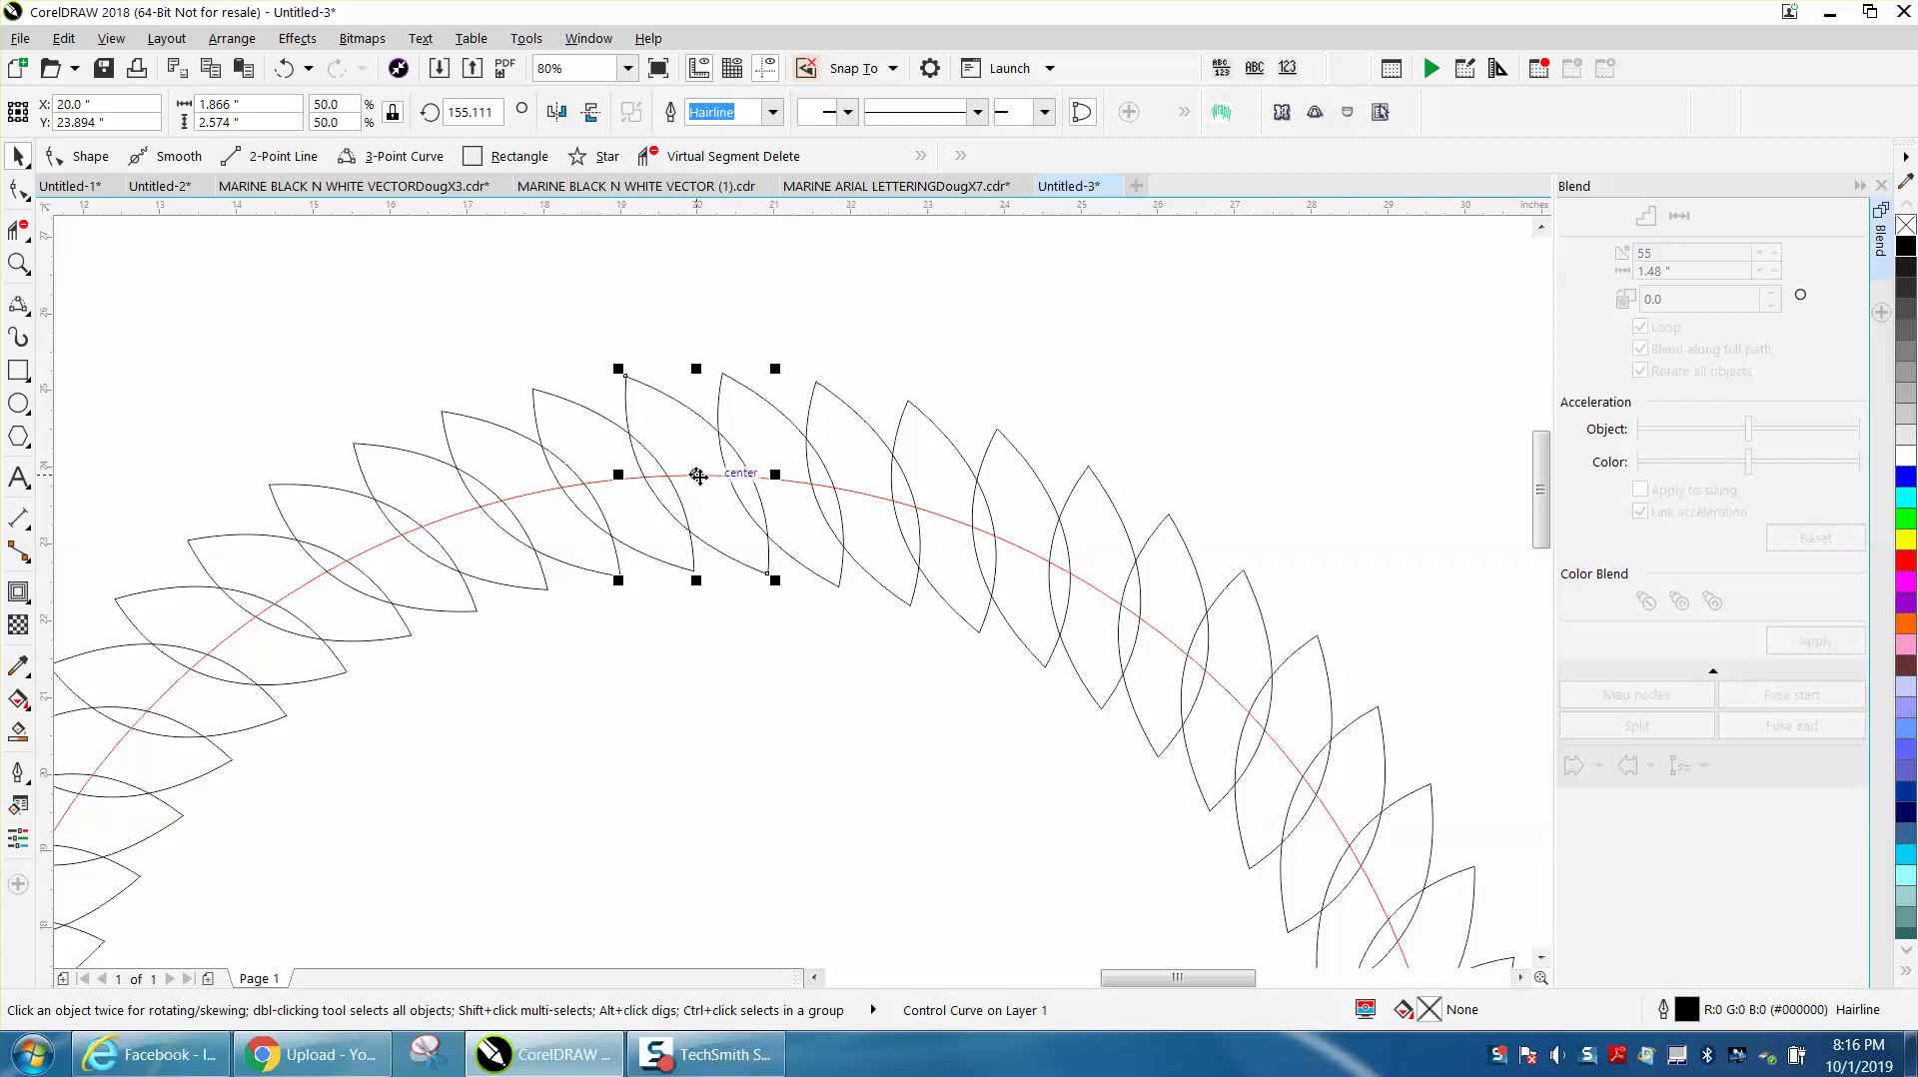
left_click_drag(698, 475, 696, 475)
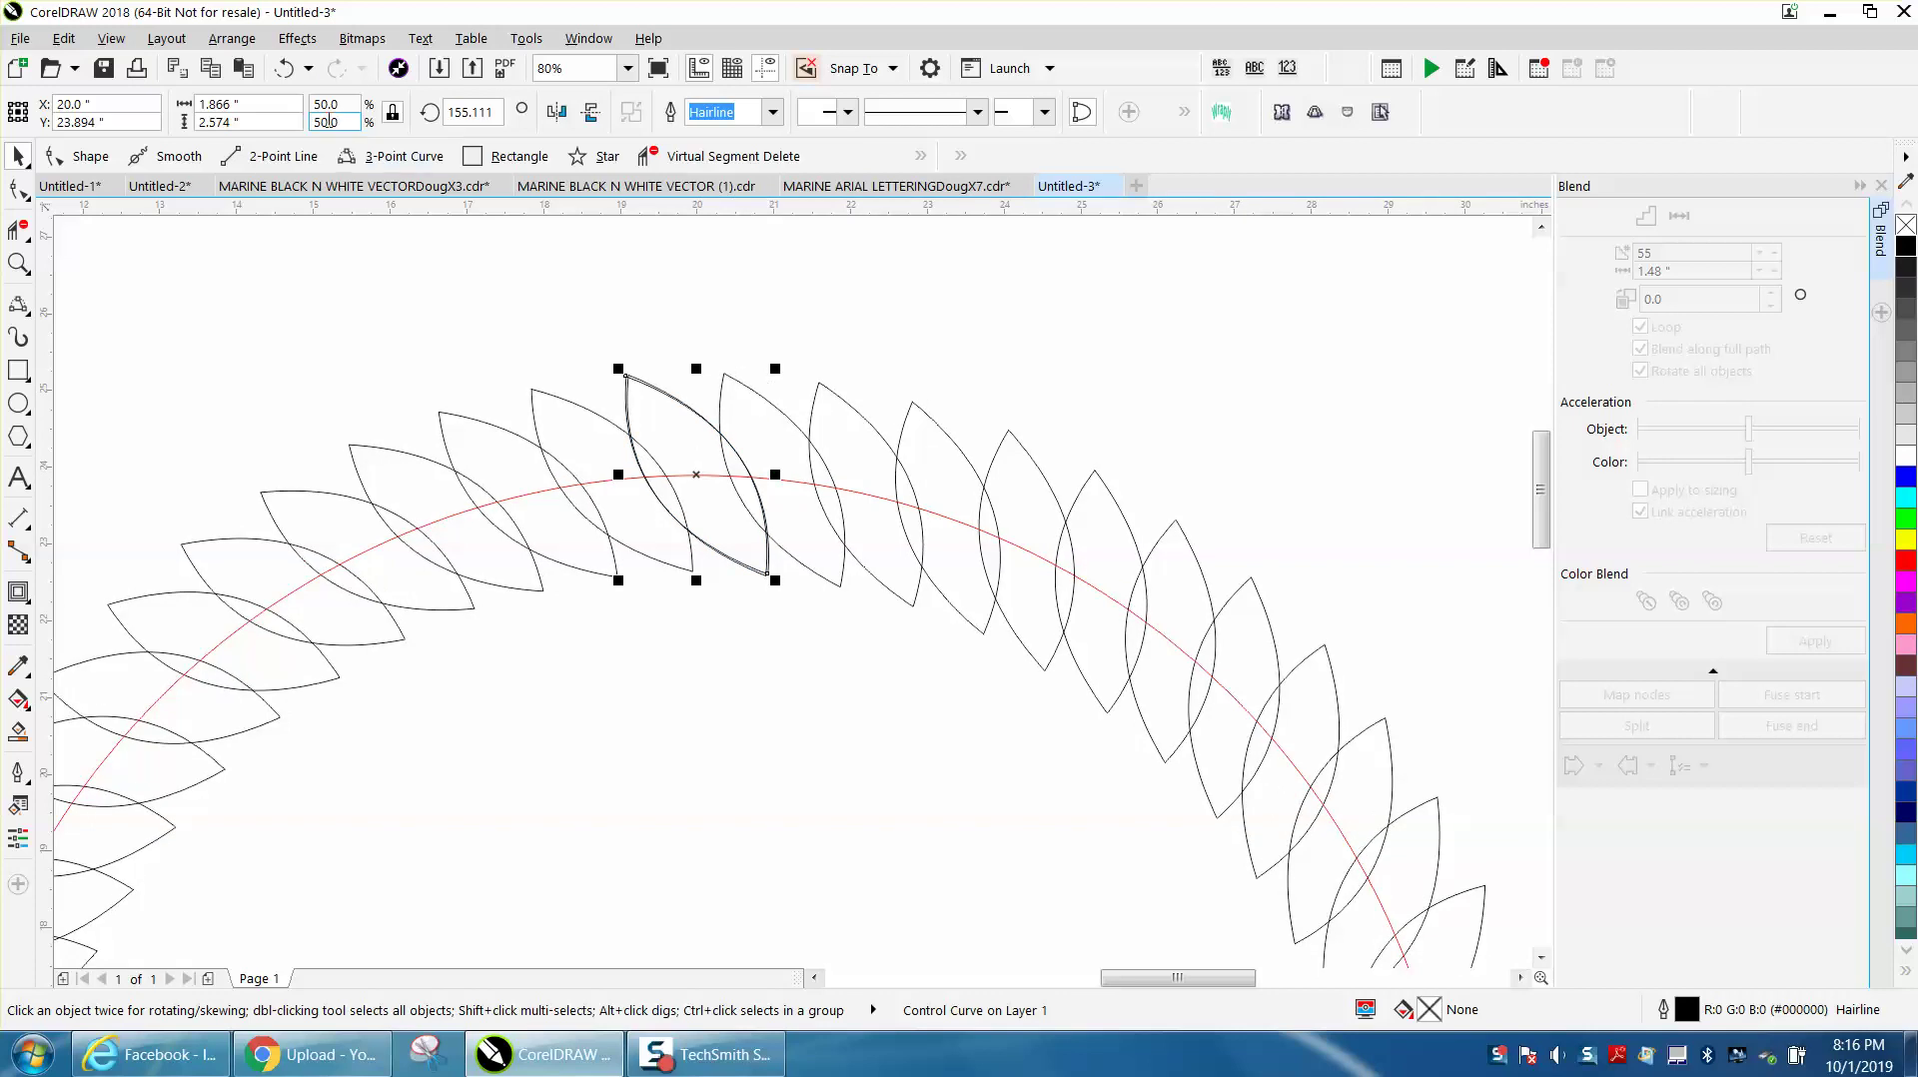
left_click(284, 68)
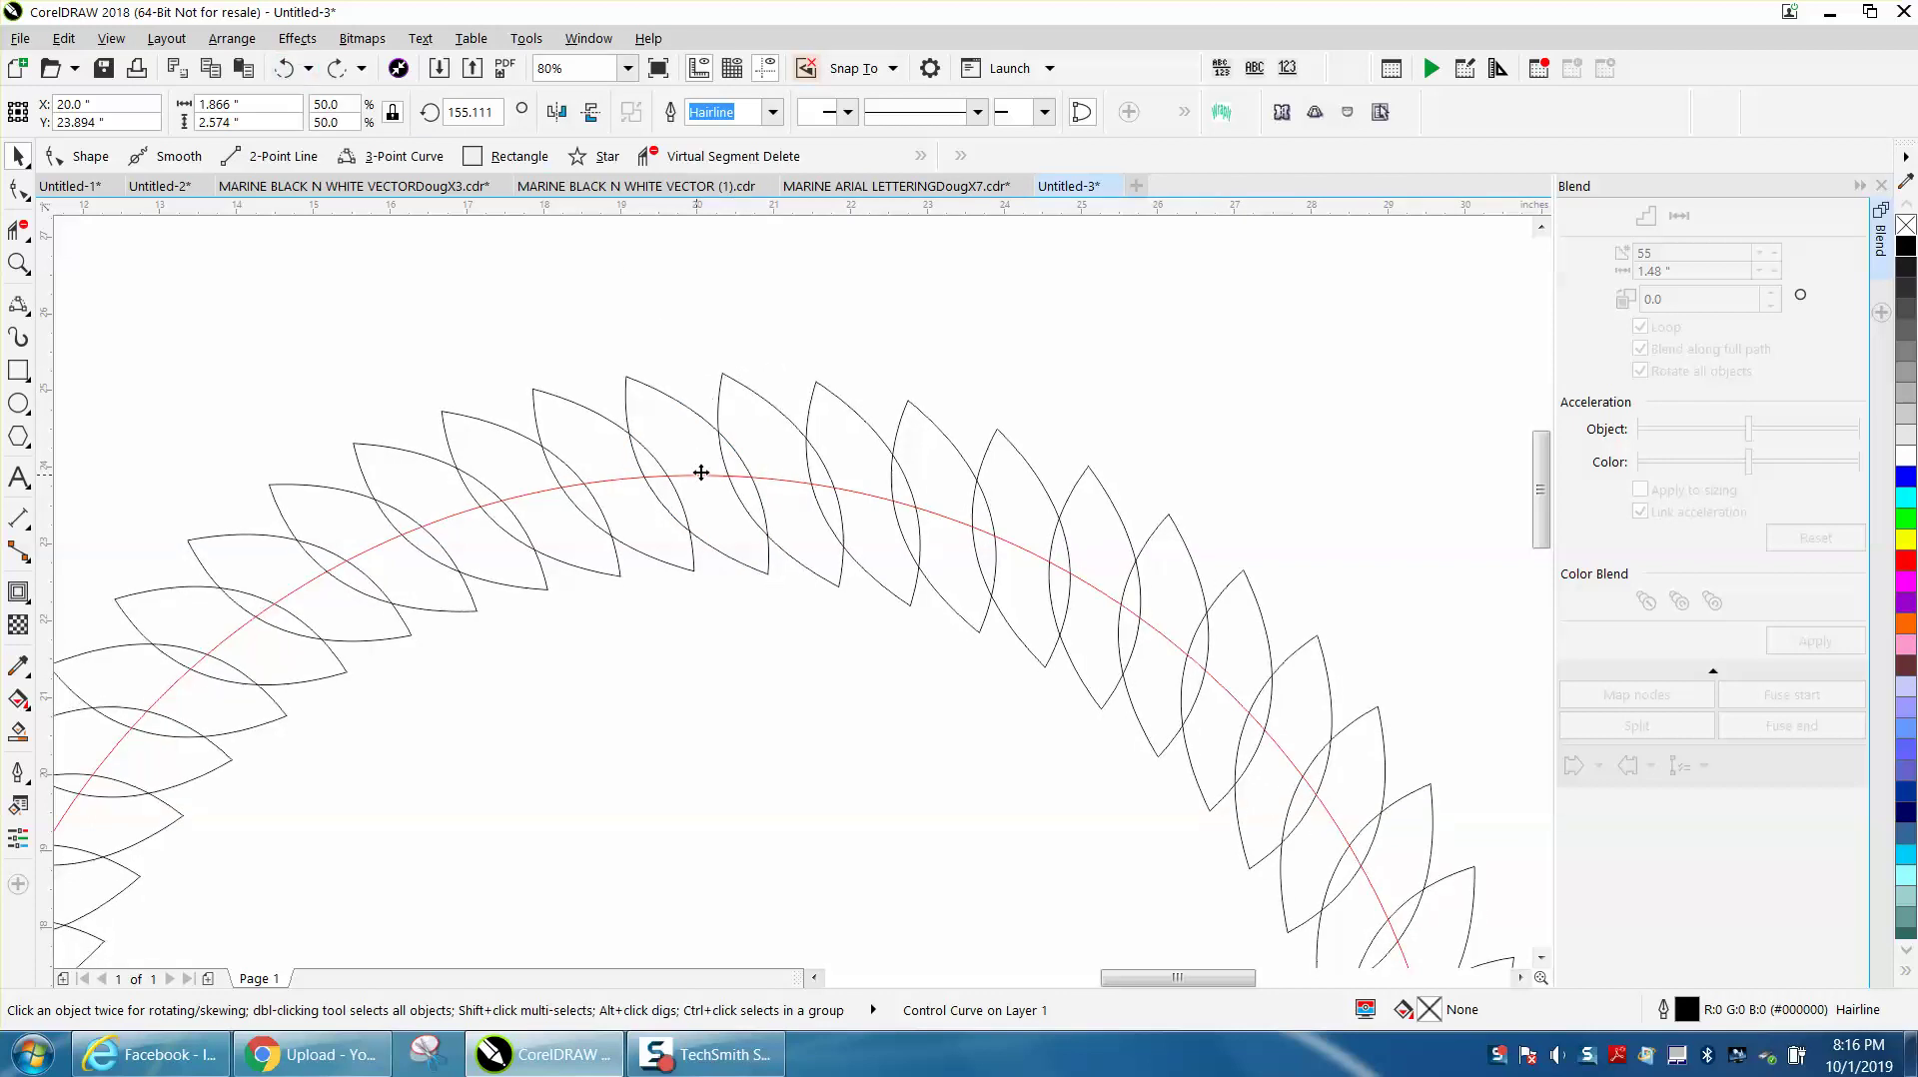
key("Delete")
left_click(285, 68)
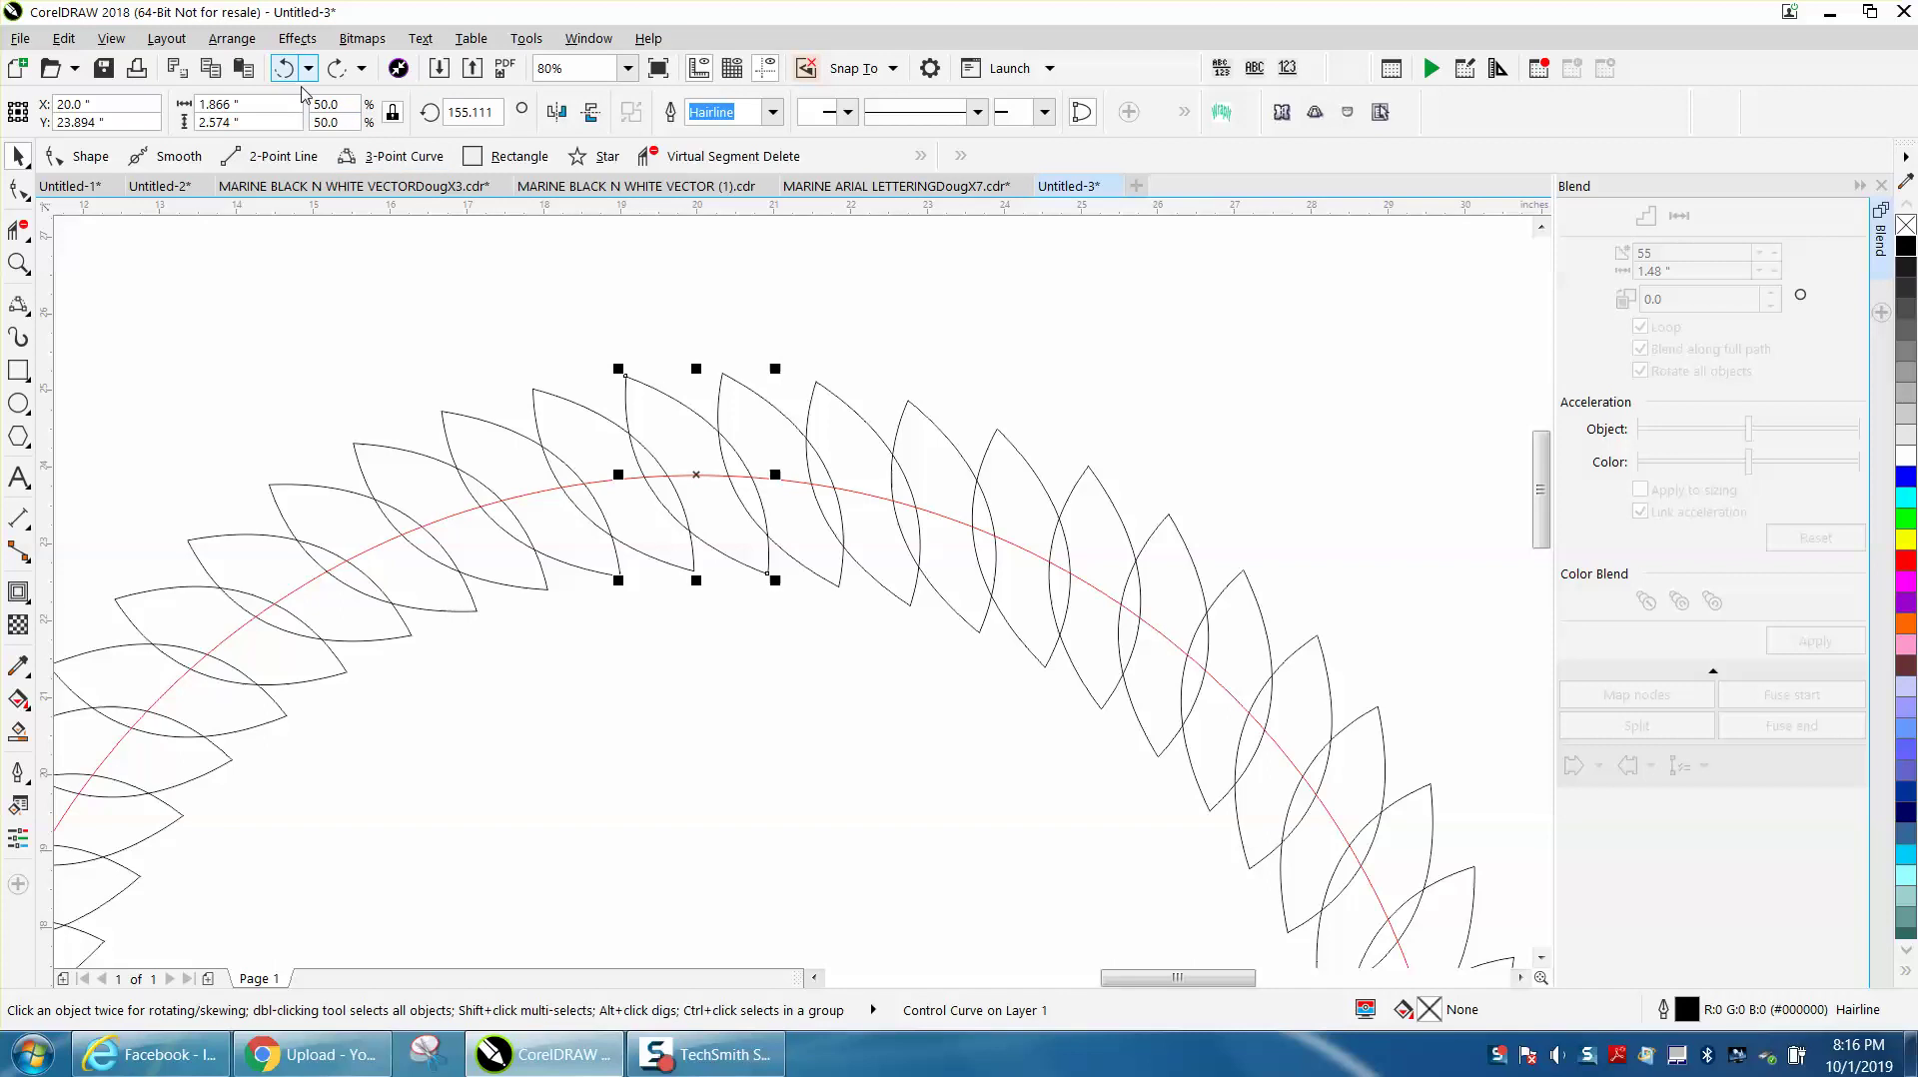
left_click(646, 406)
- Rotate the top leaf to about 167° and the next leaf to about 64°, then deselect
left_click(652, 402)
left_click(665, 394)
left_click_drag(785, 366, 761, 352)
left_click(758, 395)
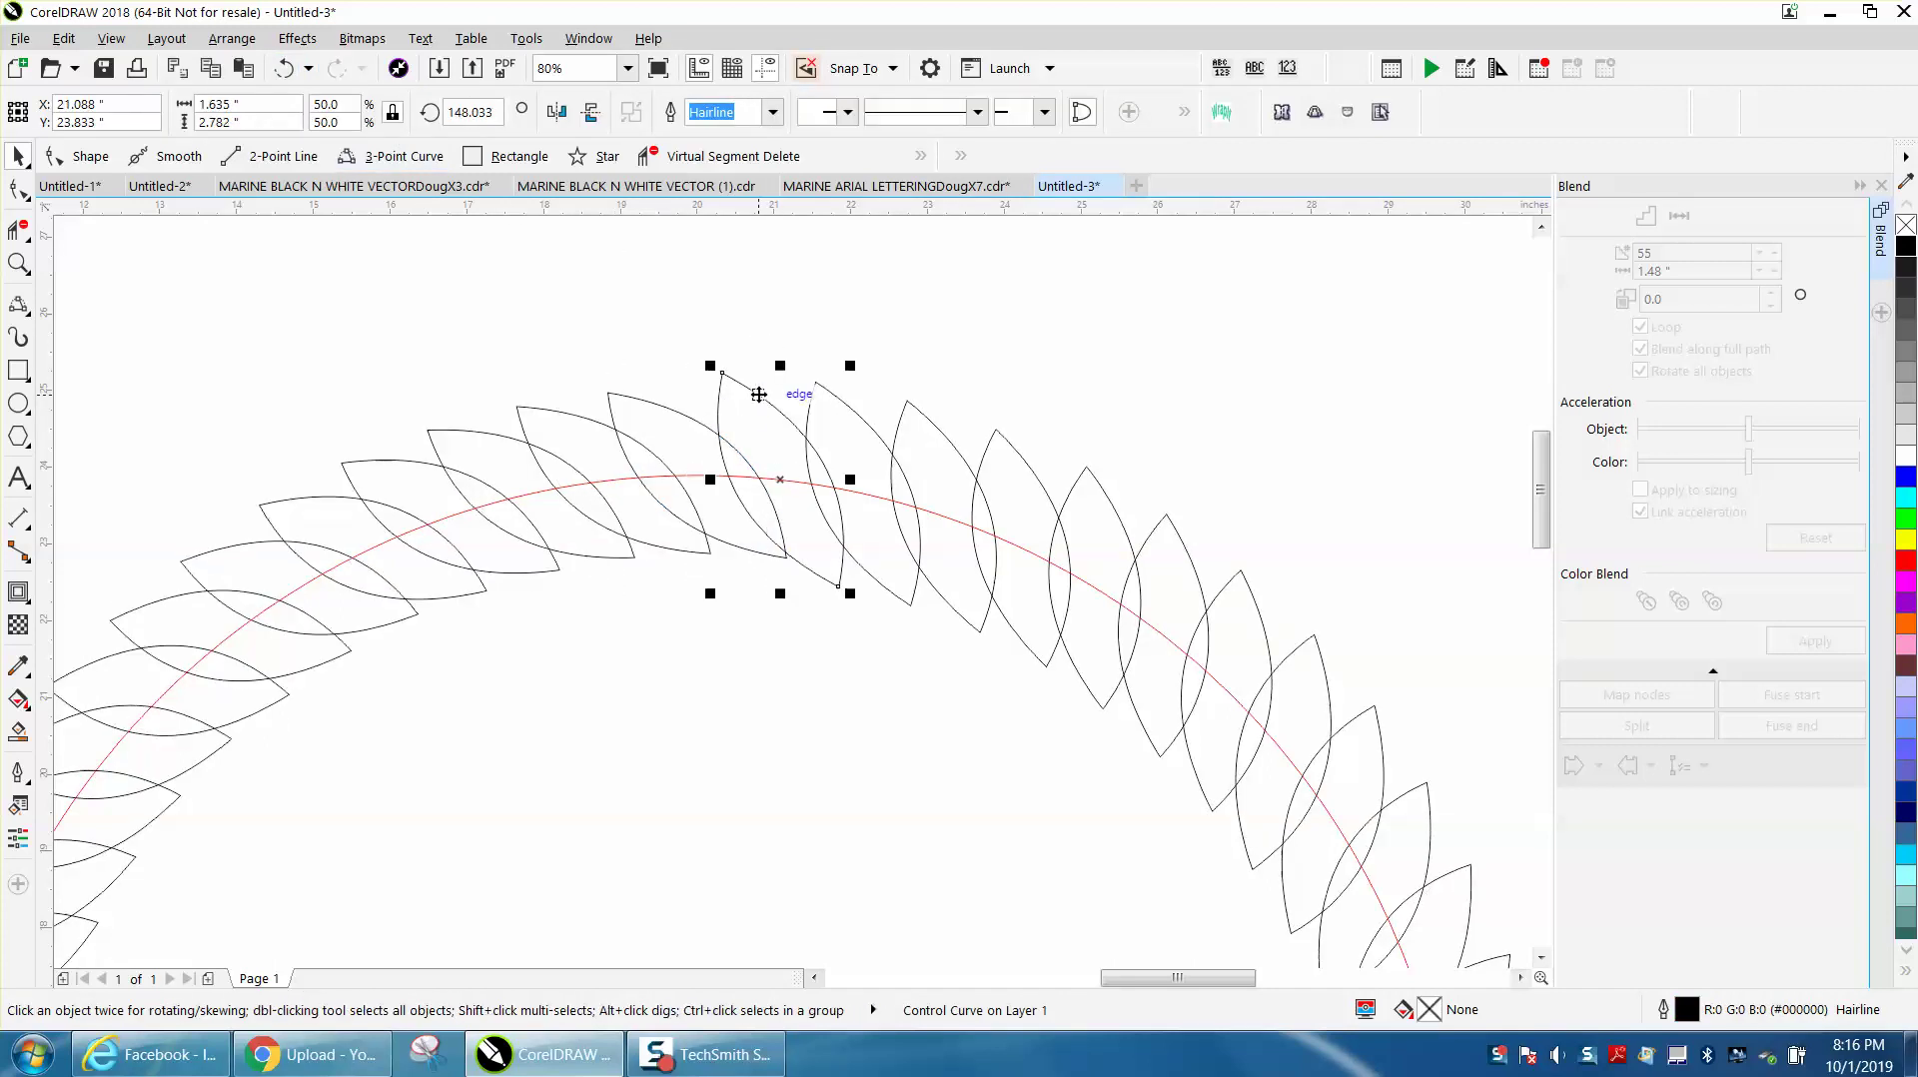
left_click(759, 394)
left_click_drag(860, 361, 921, 463)
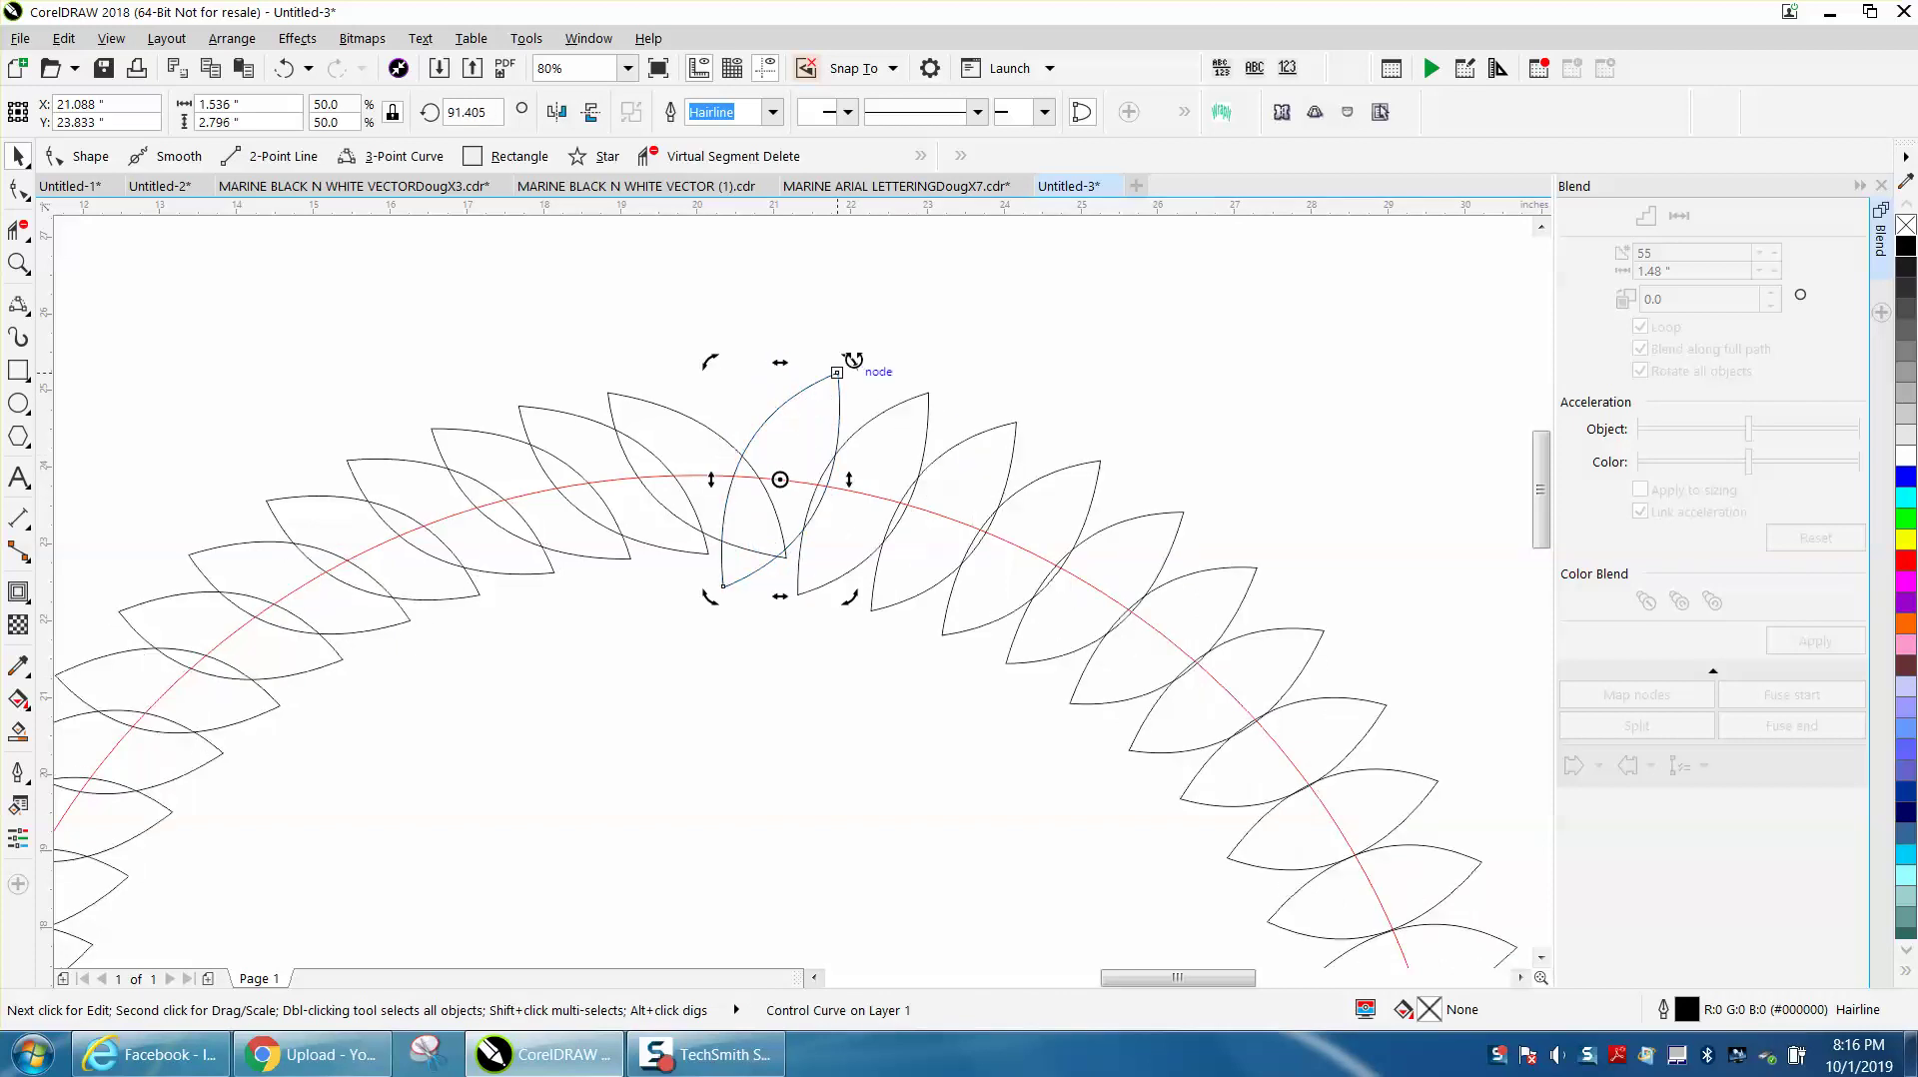
scroll(852, 357, "down", 3)
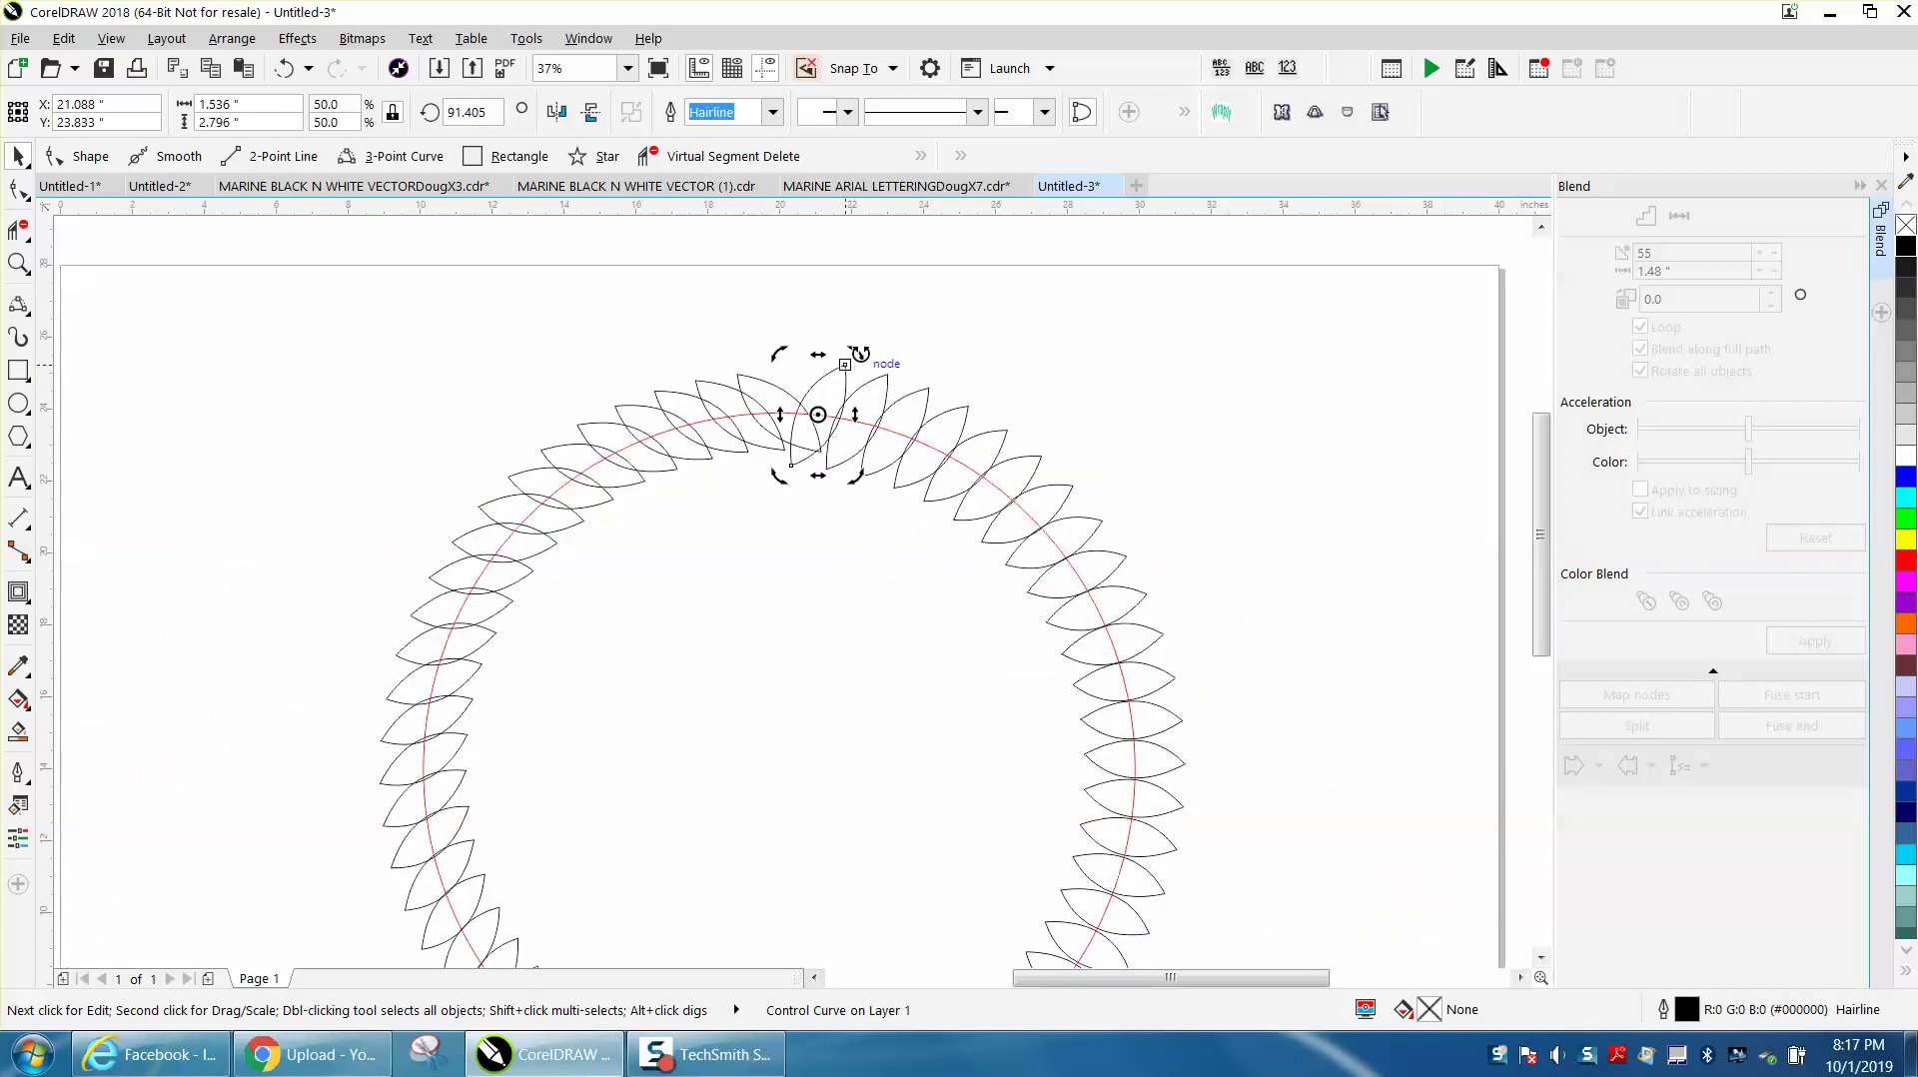
left_click_drag(852, 357, 877, 368)
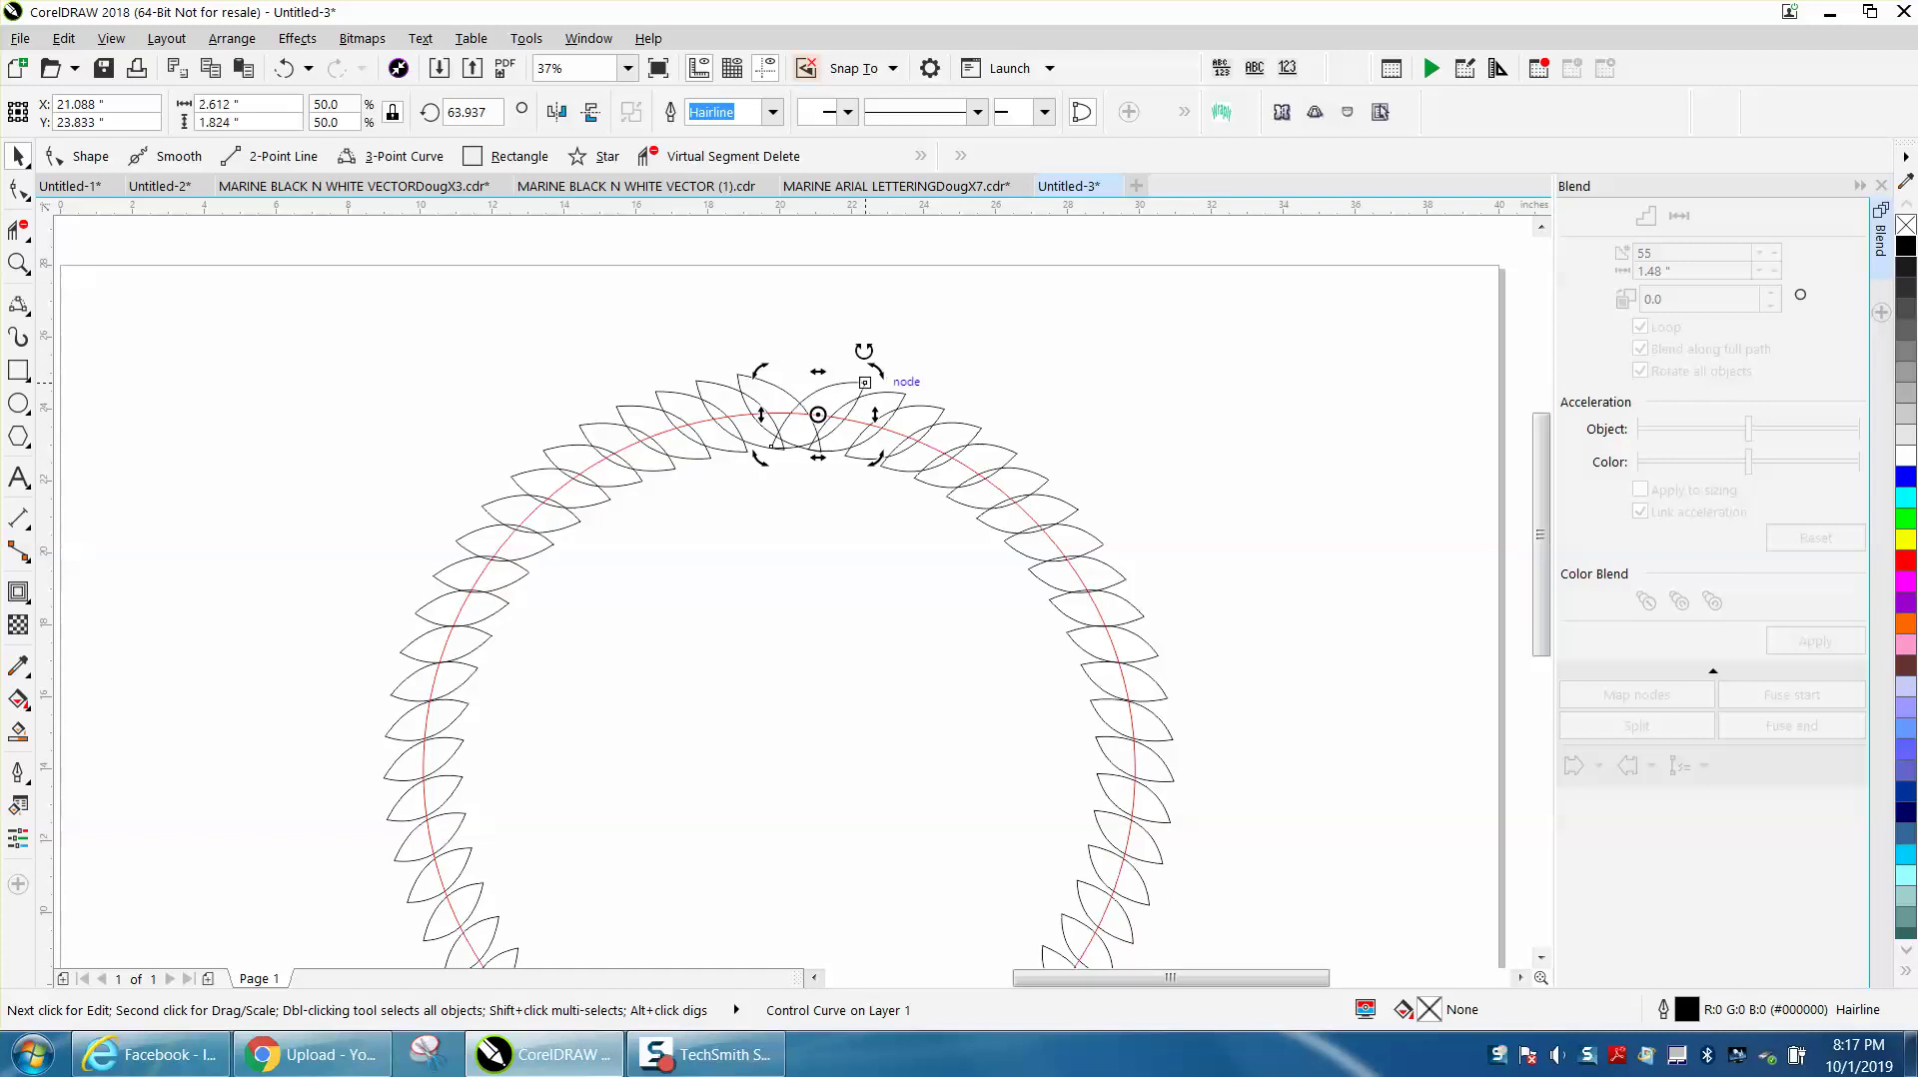
scroll(858, 348, "down", 2)
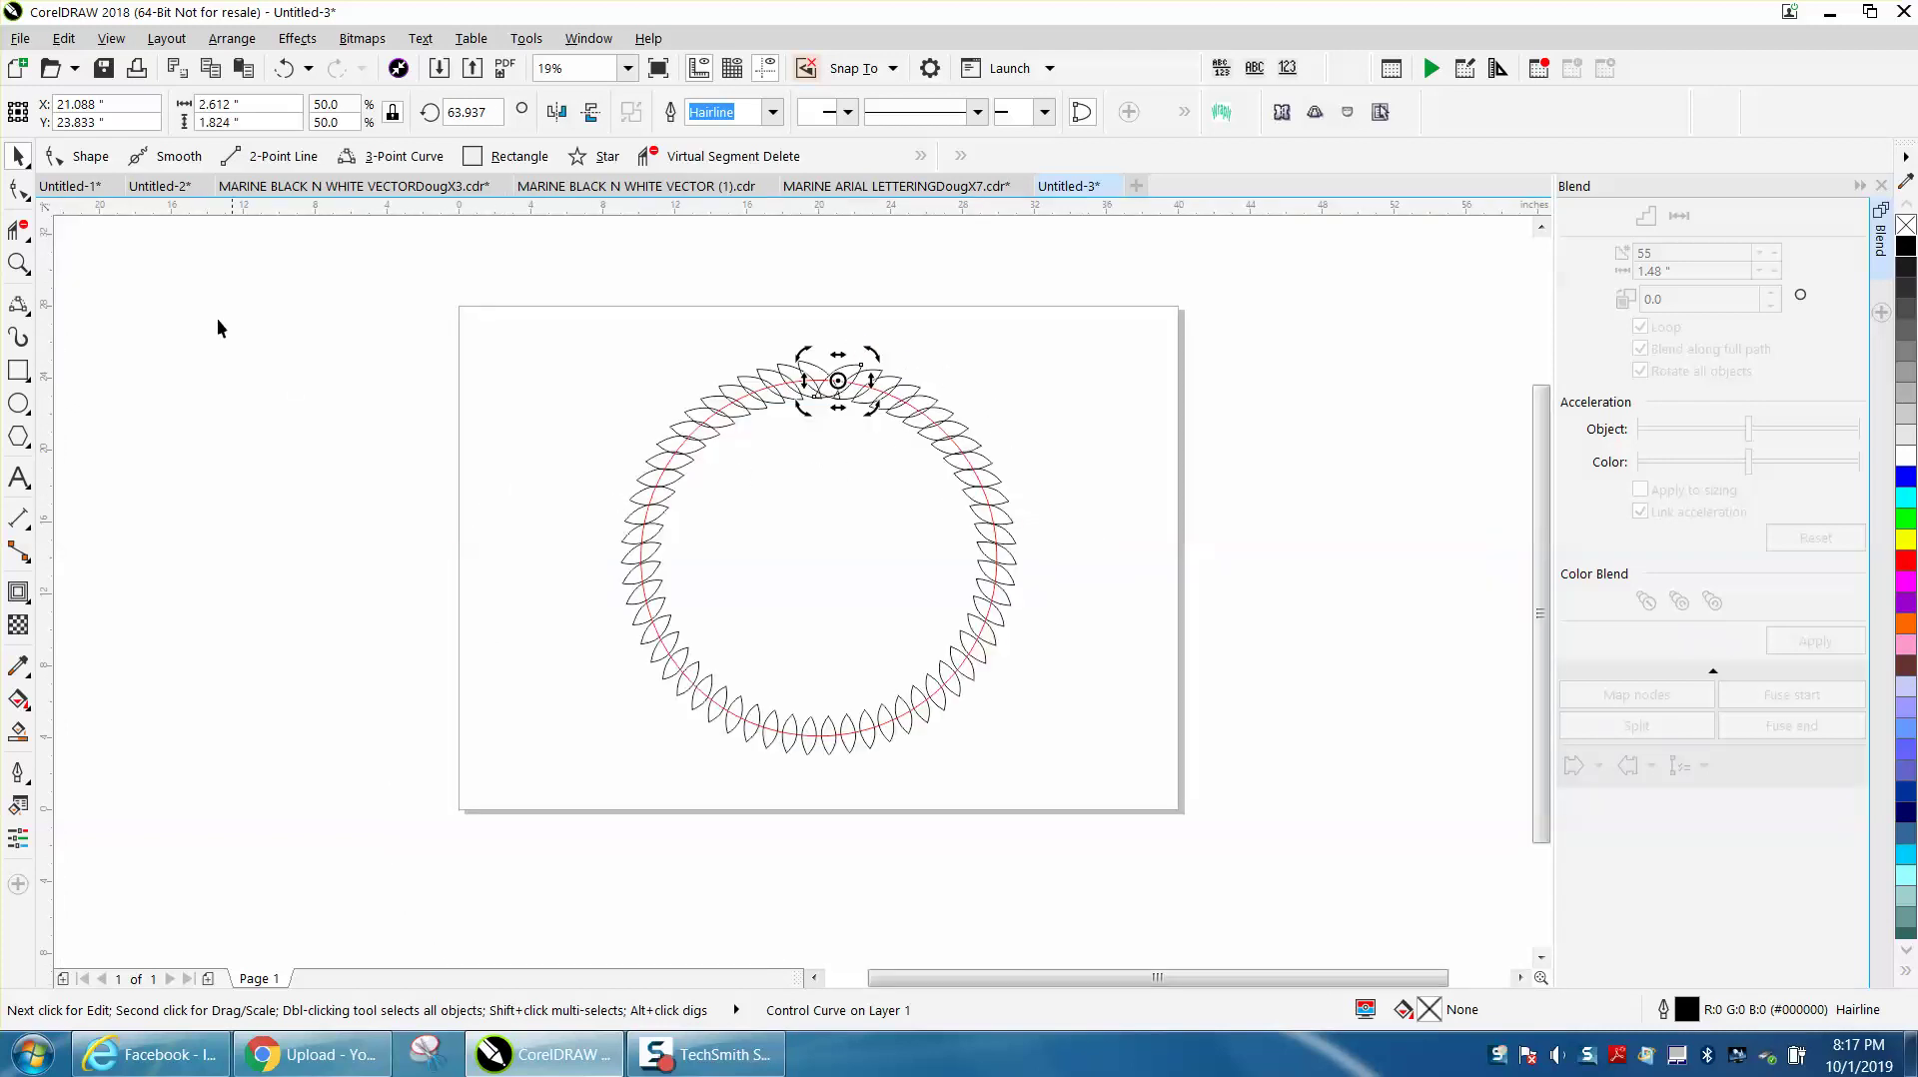
left_click_drag(628, 312, 723, 560)
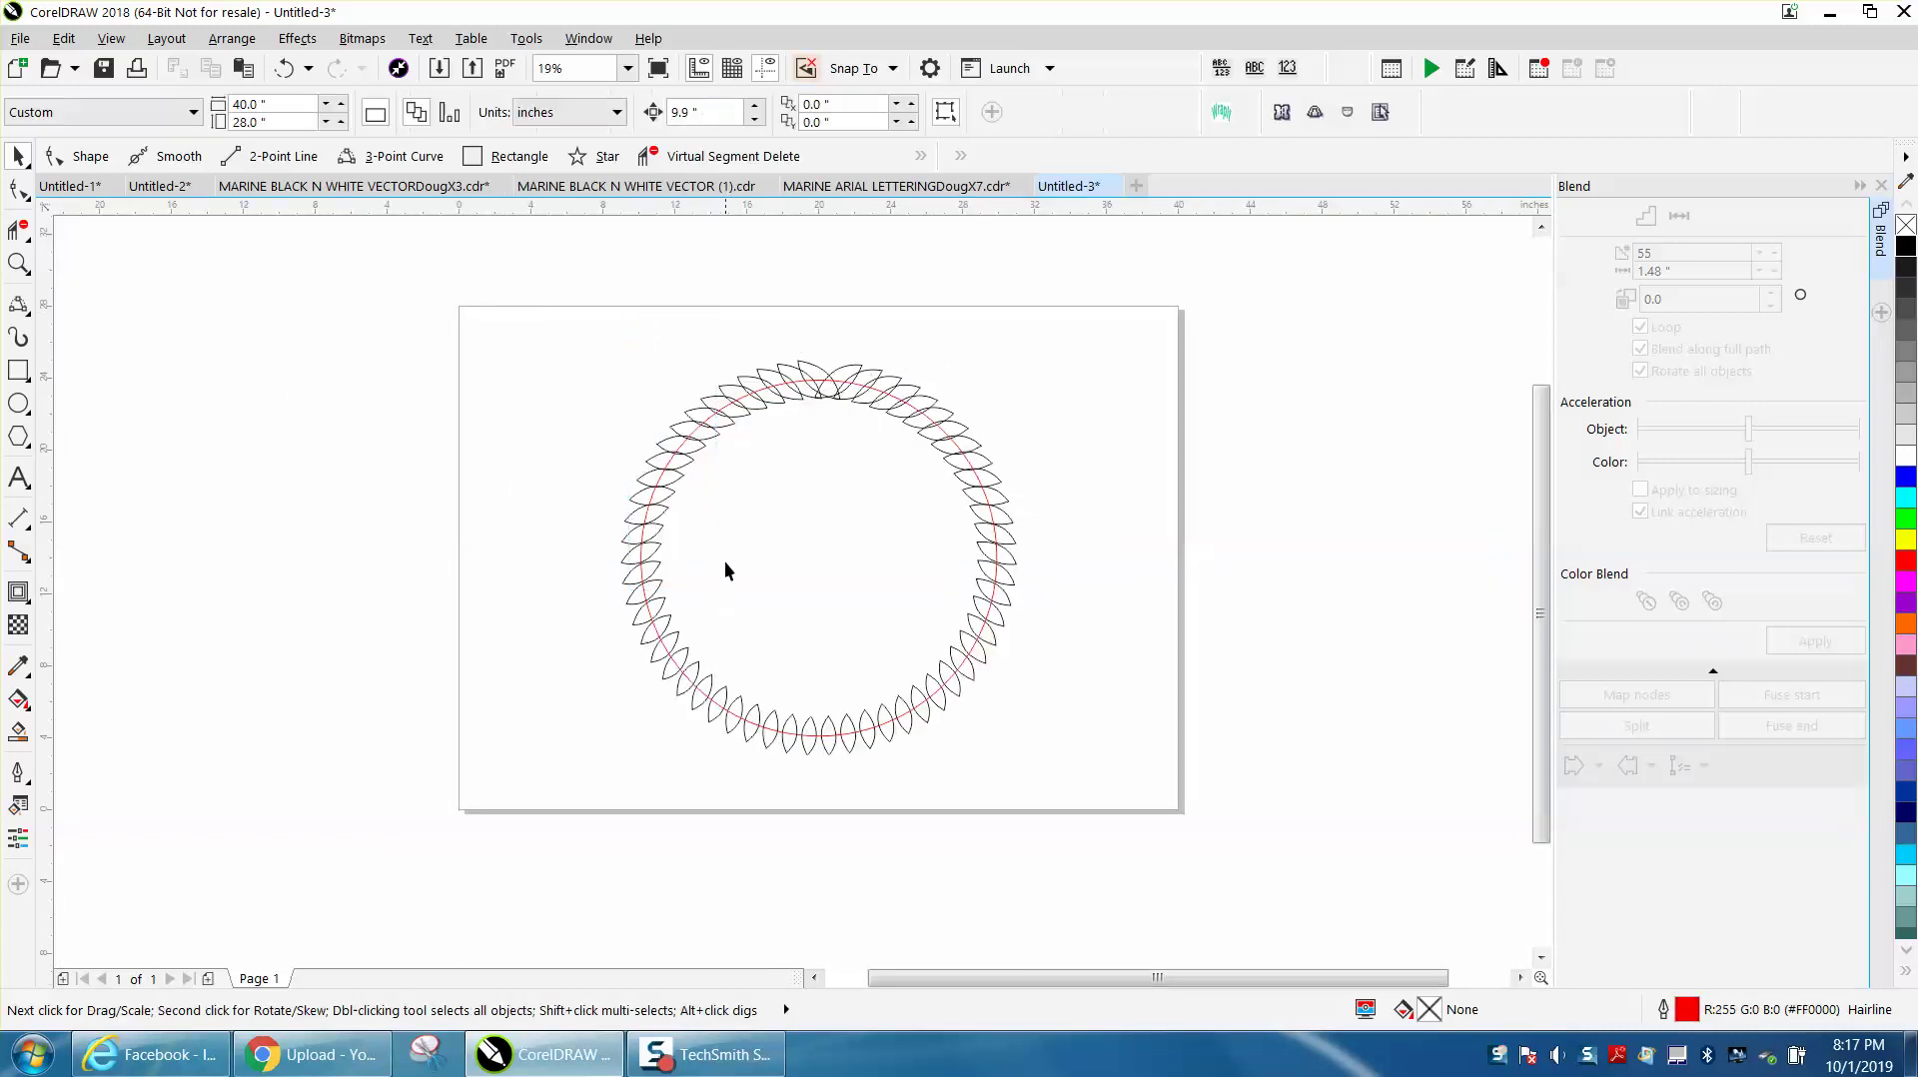
- Break the blend apart and delete the red guide circle
left_click_drag(577, 285, 1111, 758)
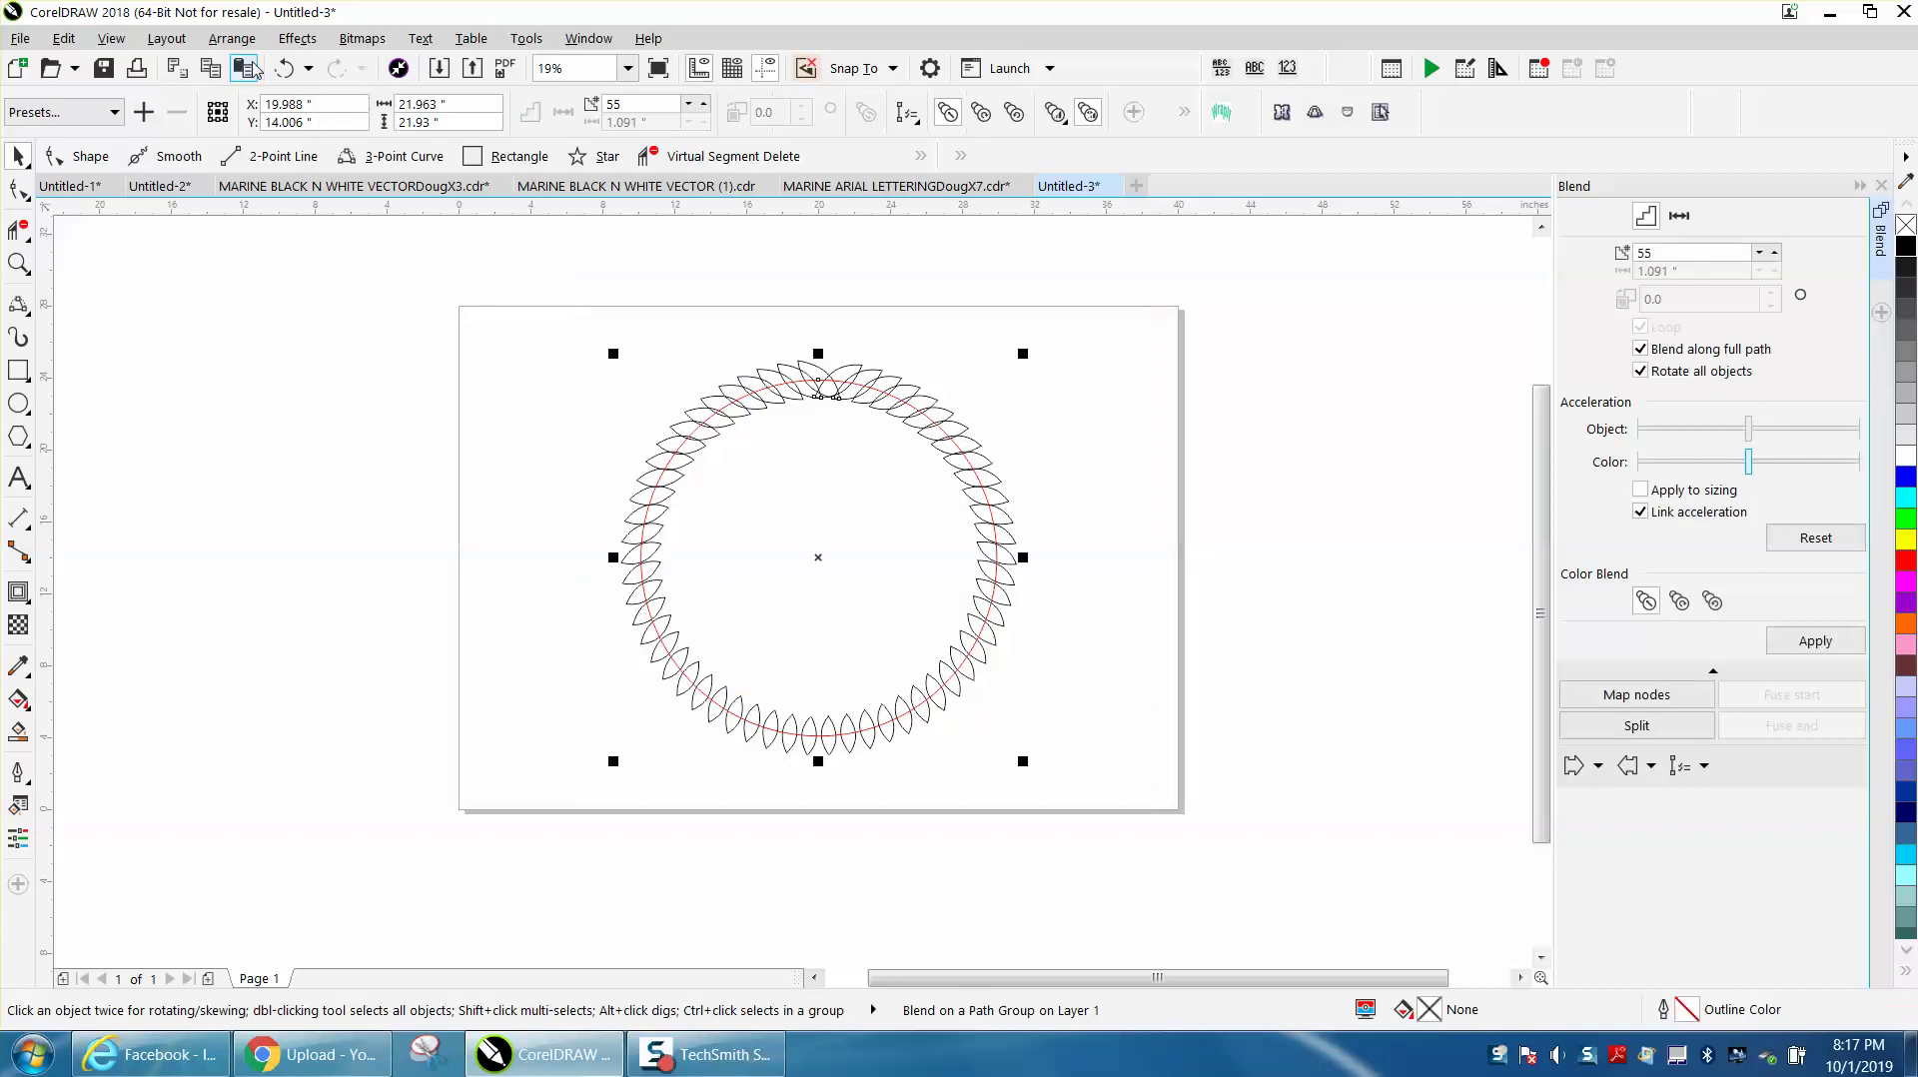
left_click(232, 38)
left_click(330, 444)
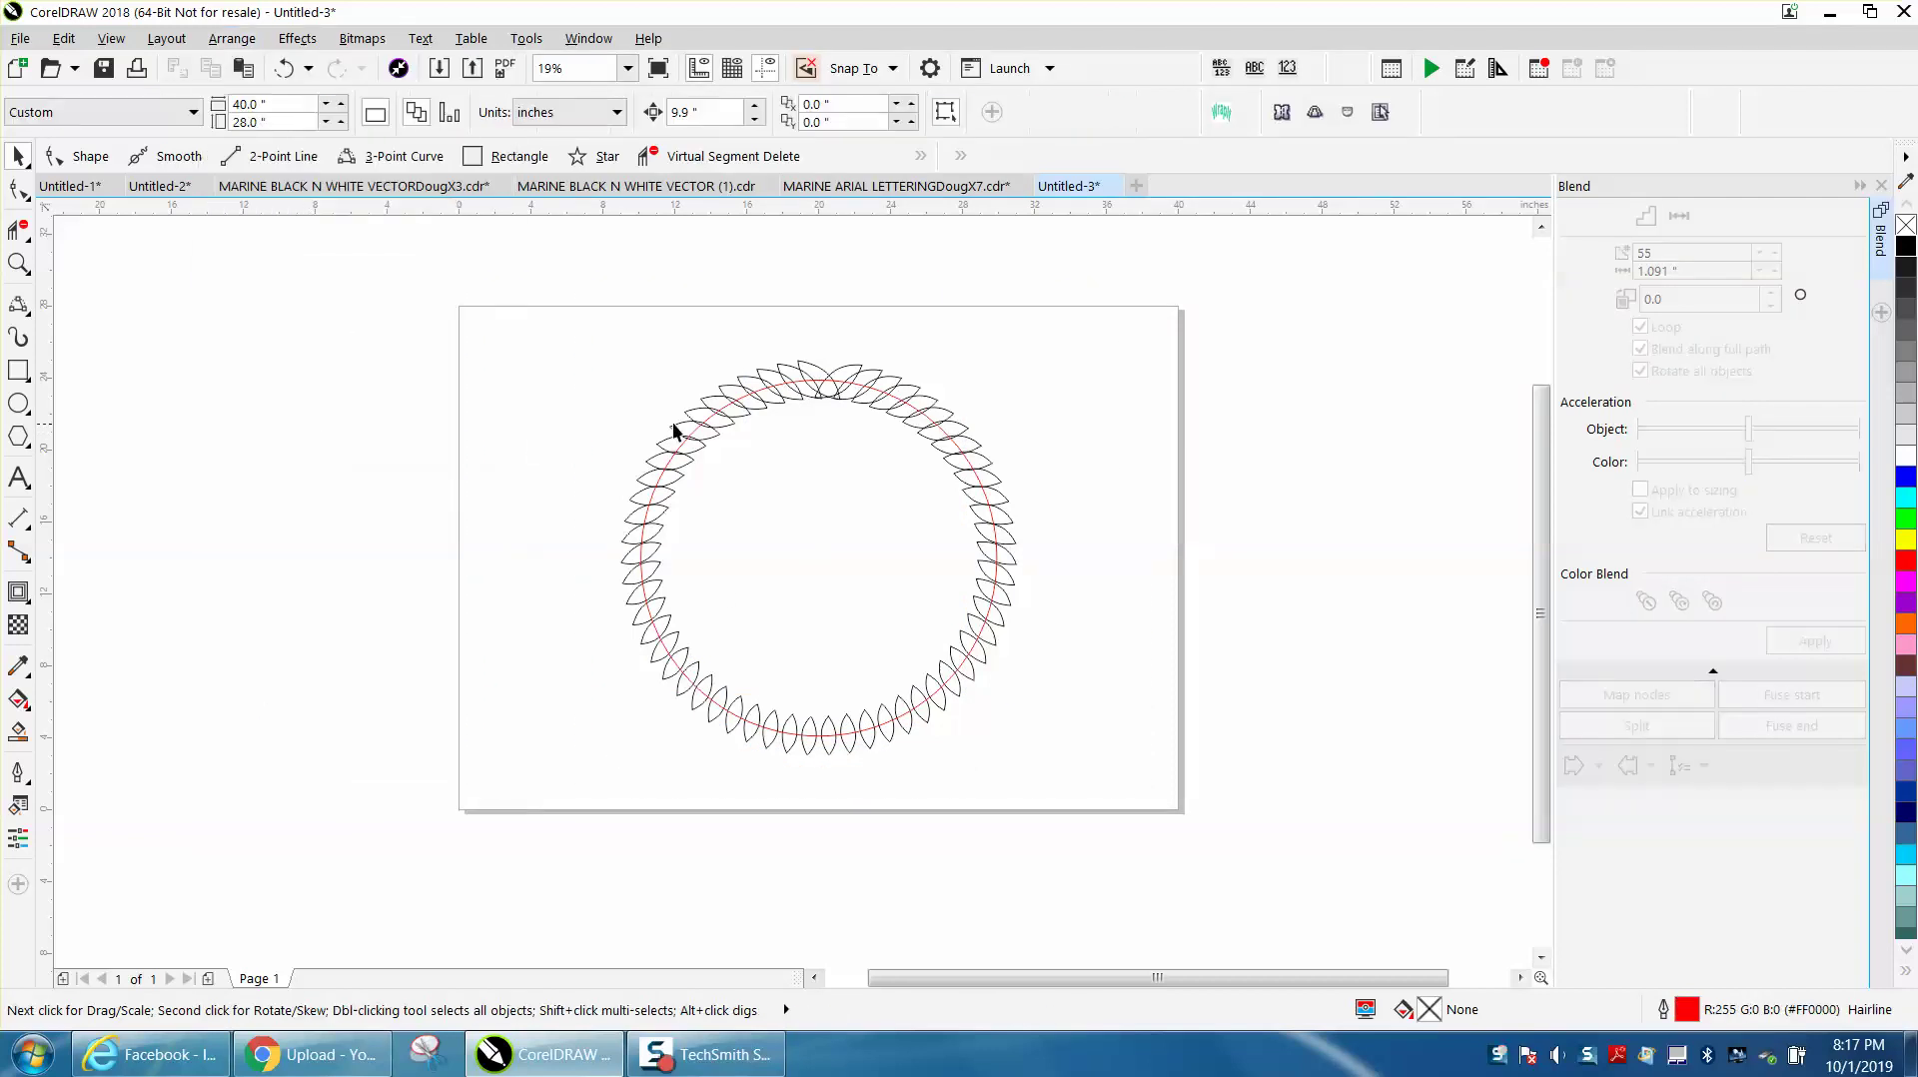
left_click(780, 392)
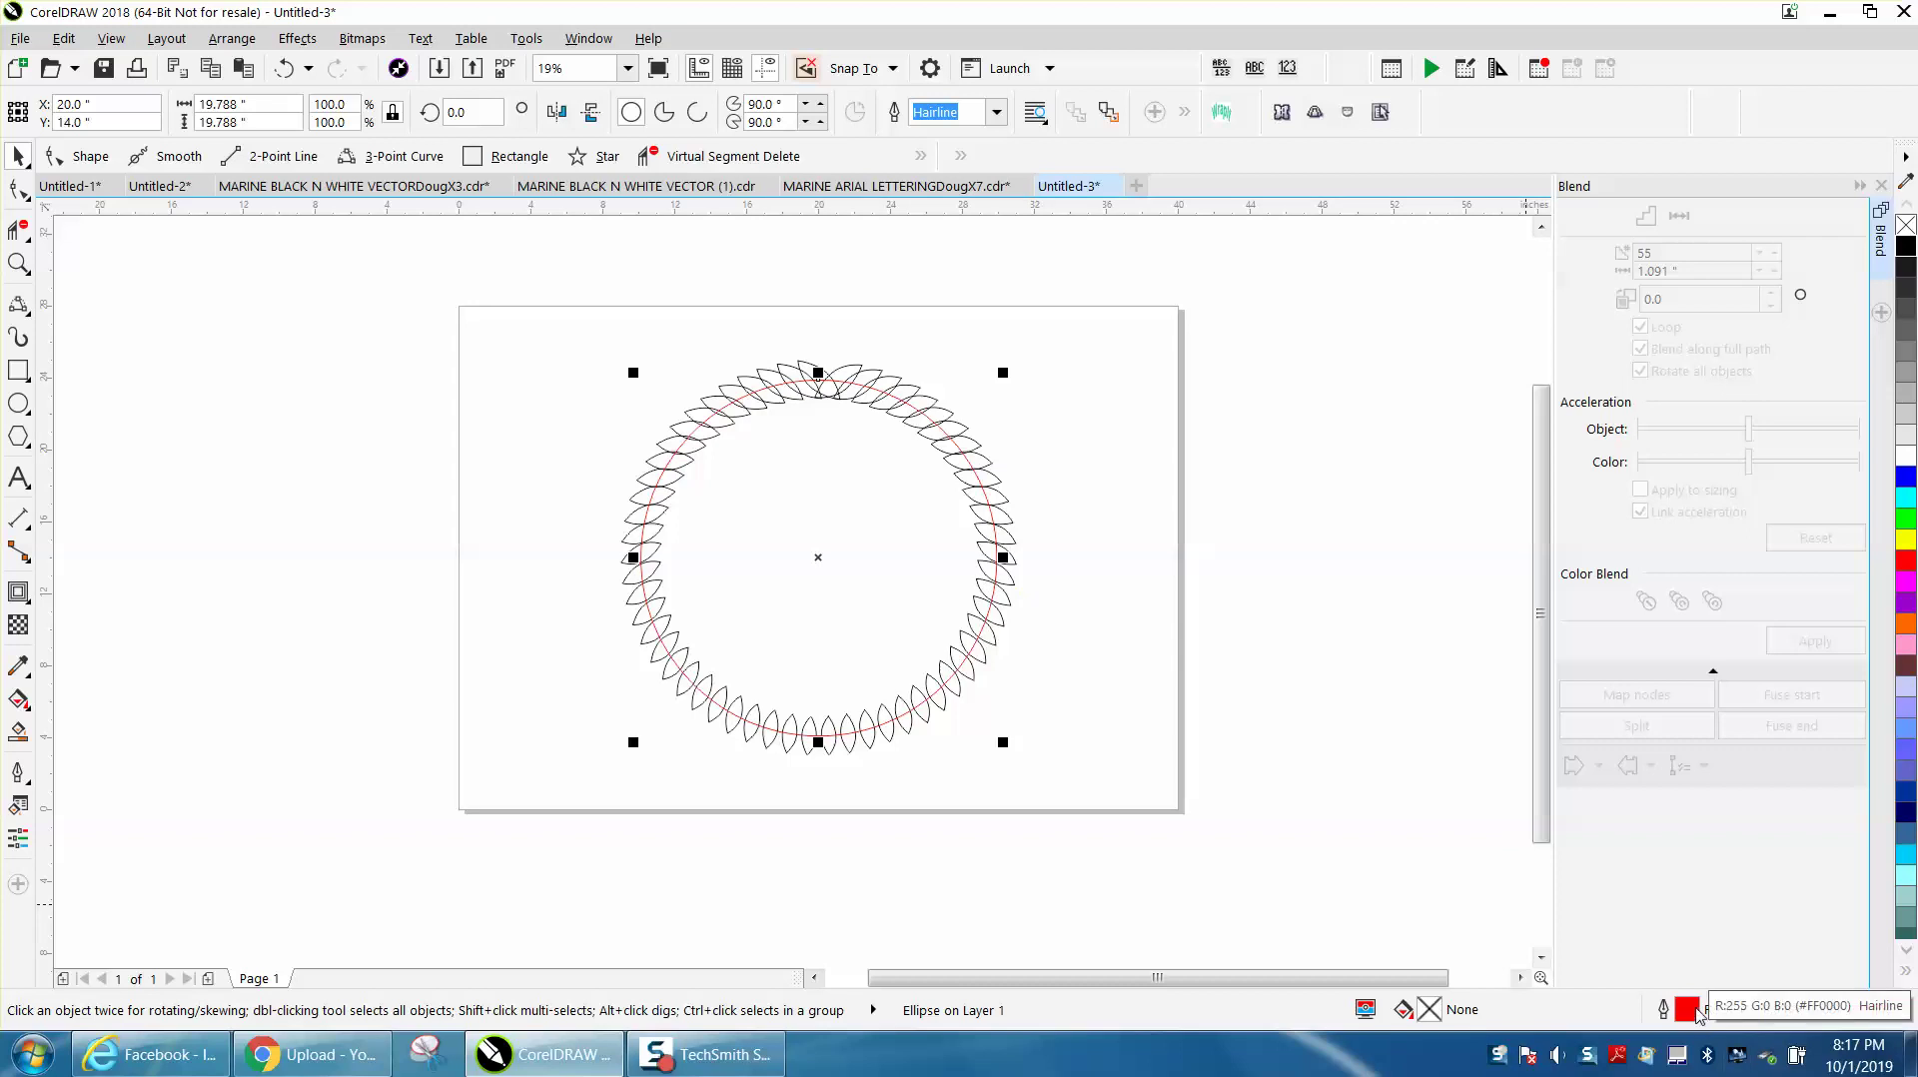
key("Delete")
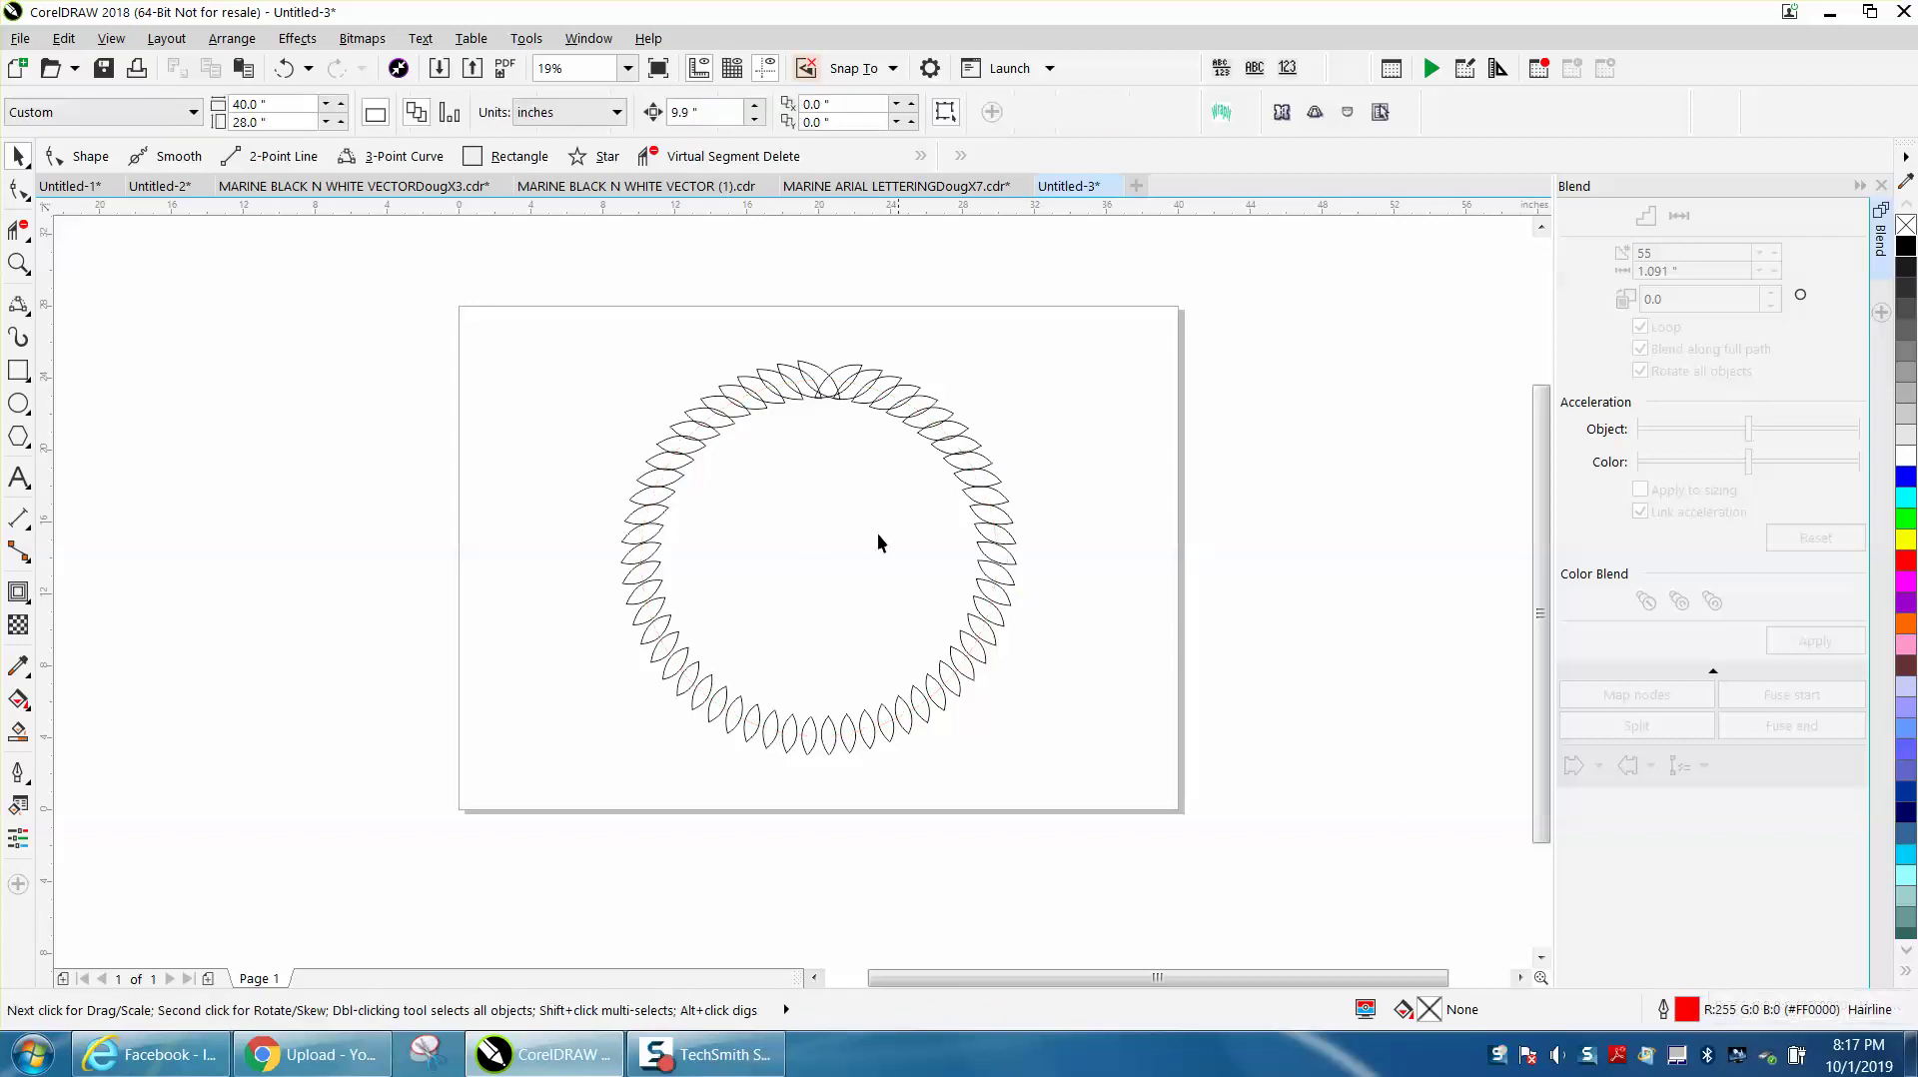
- Weld all the leaf pieces into one outline and zoom in on the ring
left_click_drag(590, 314, 1243, 835)
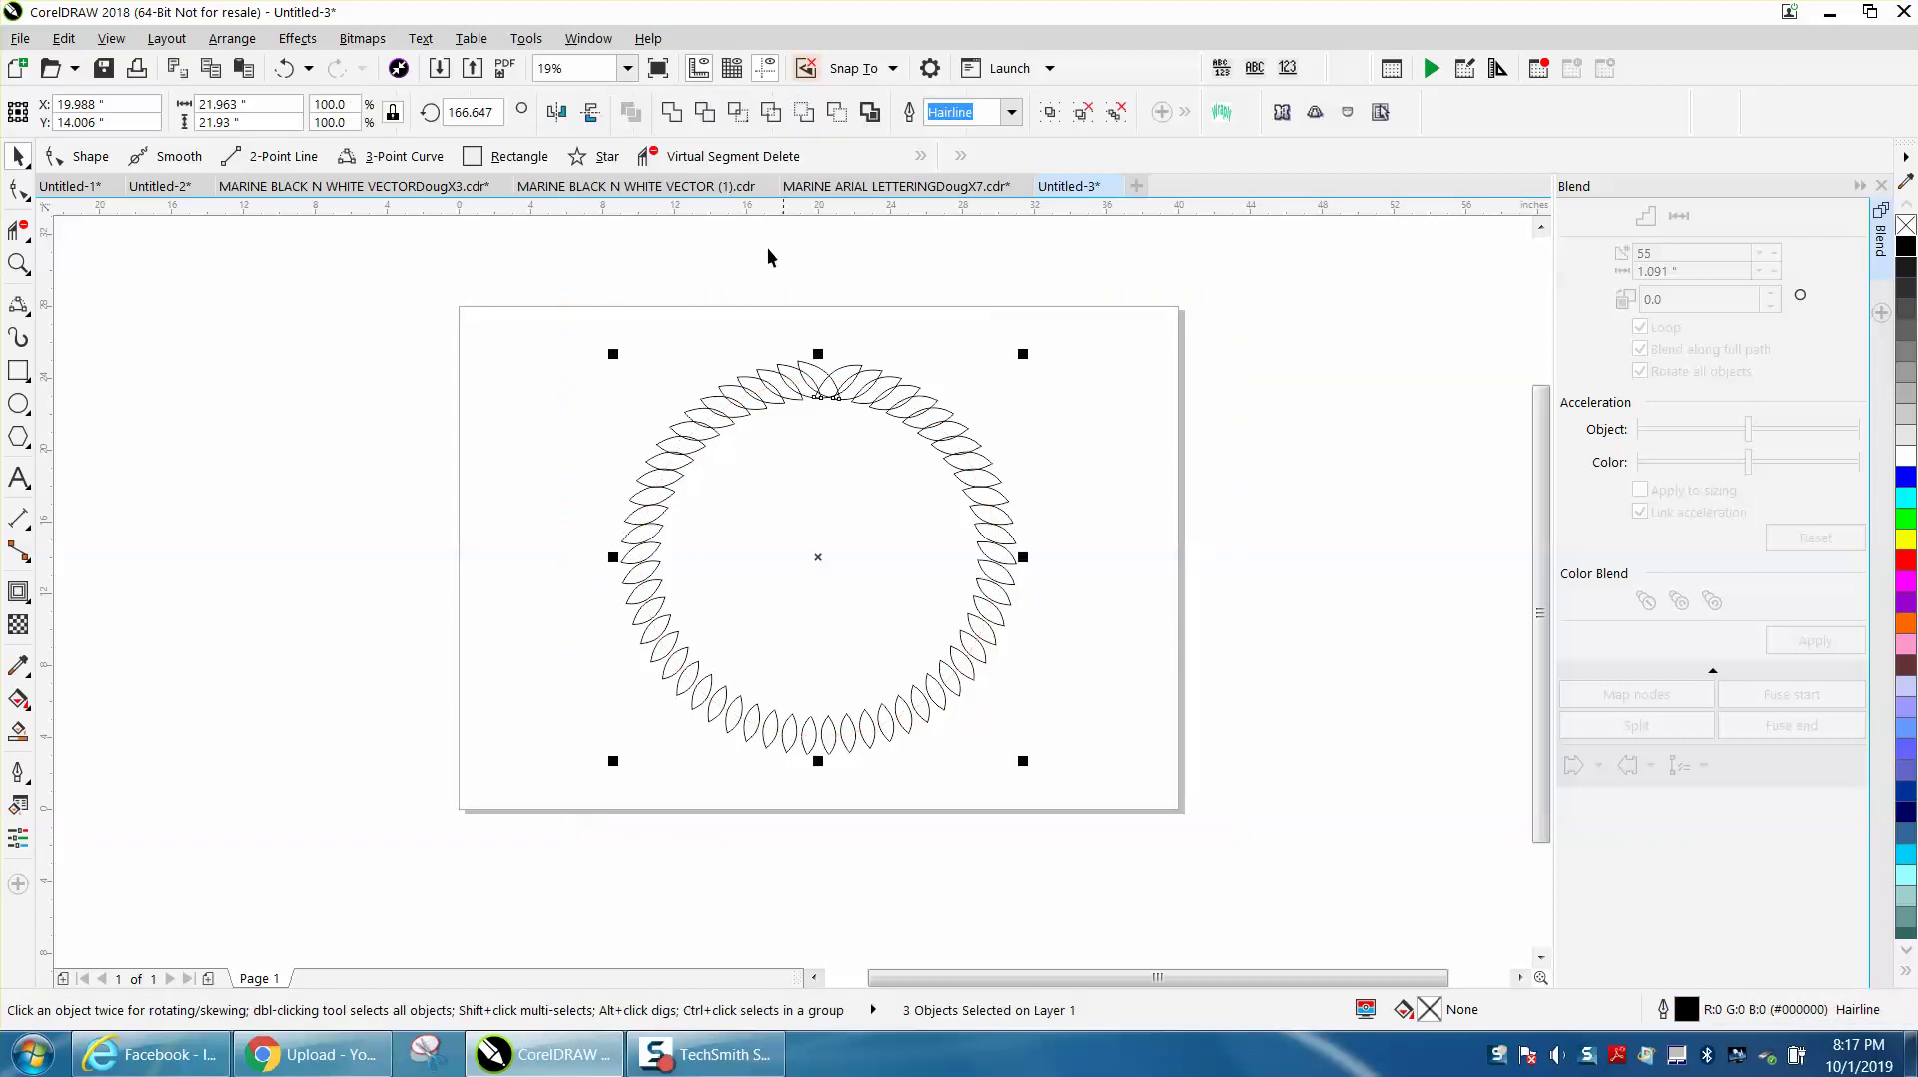
left_click(672, 112)
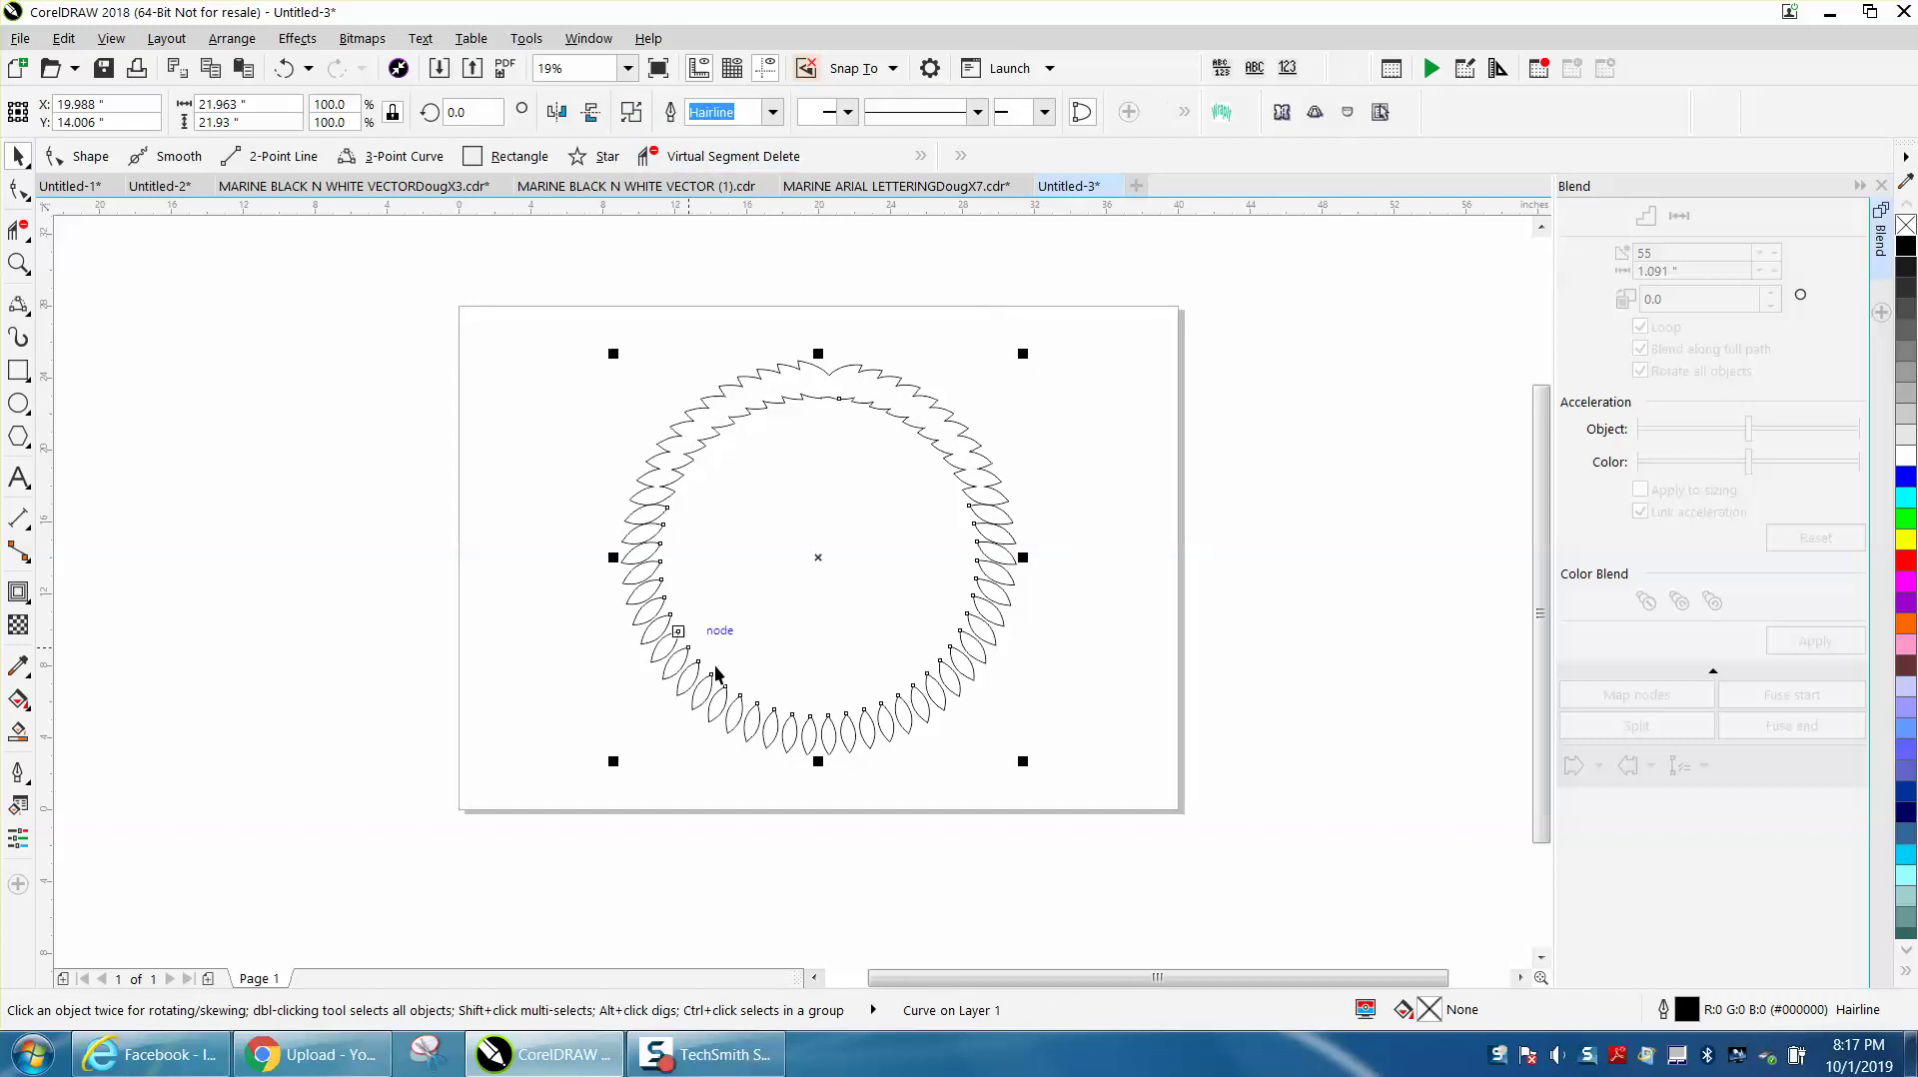
left_click(17, 266)
left_click_drag(596, 321, 1187, 775)
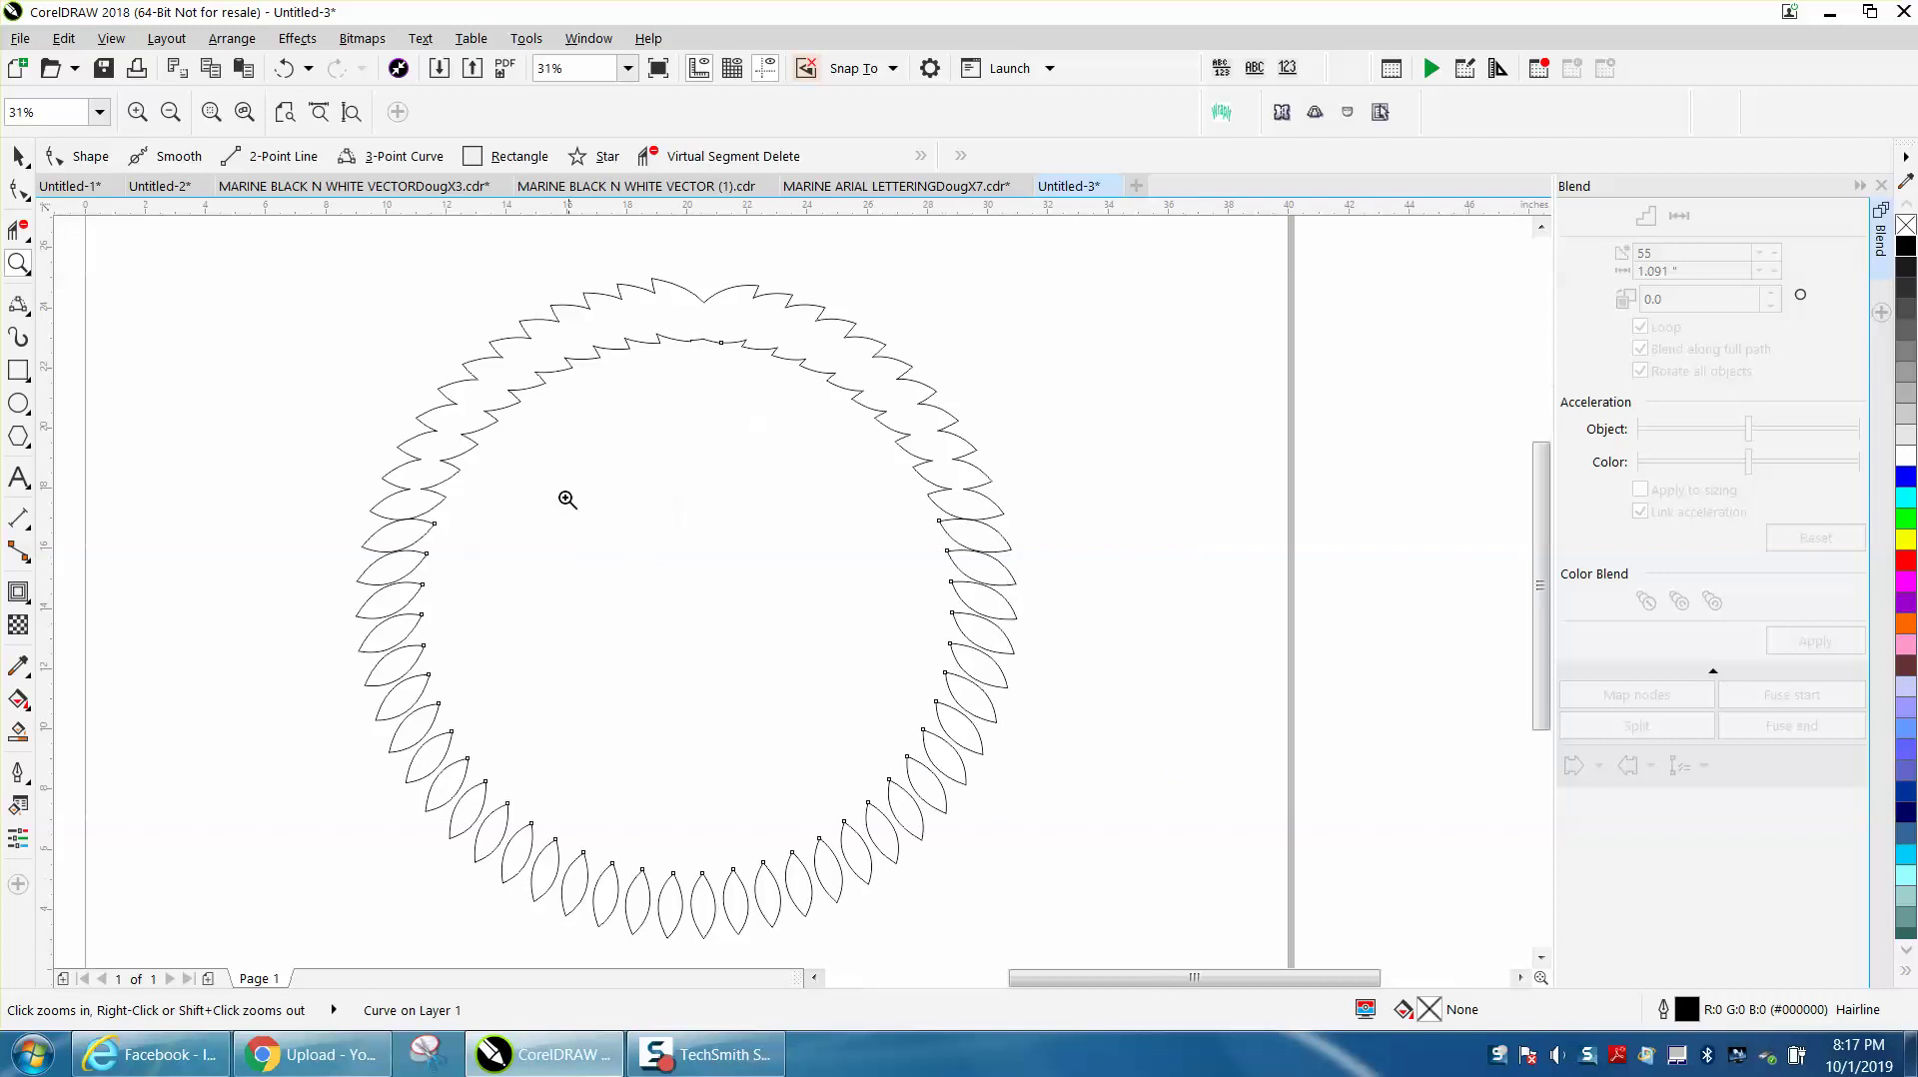
- Undo three times to restore the blend on the red circle path
left_click(286, 70)
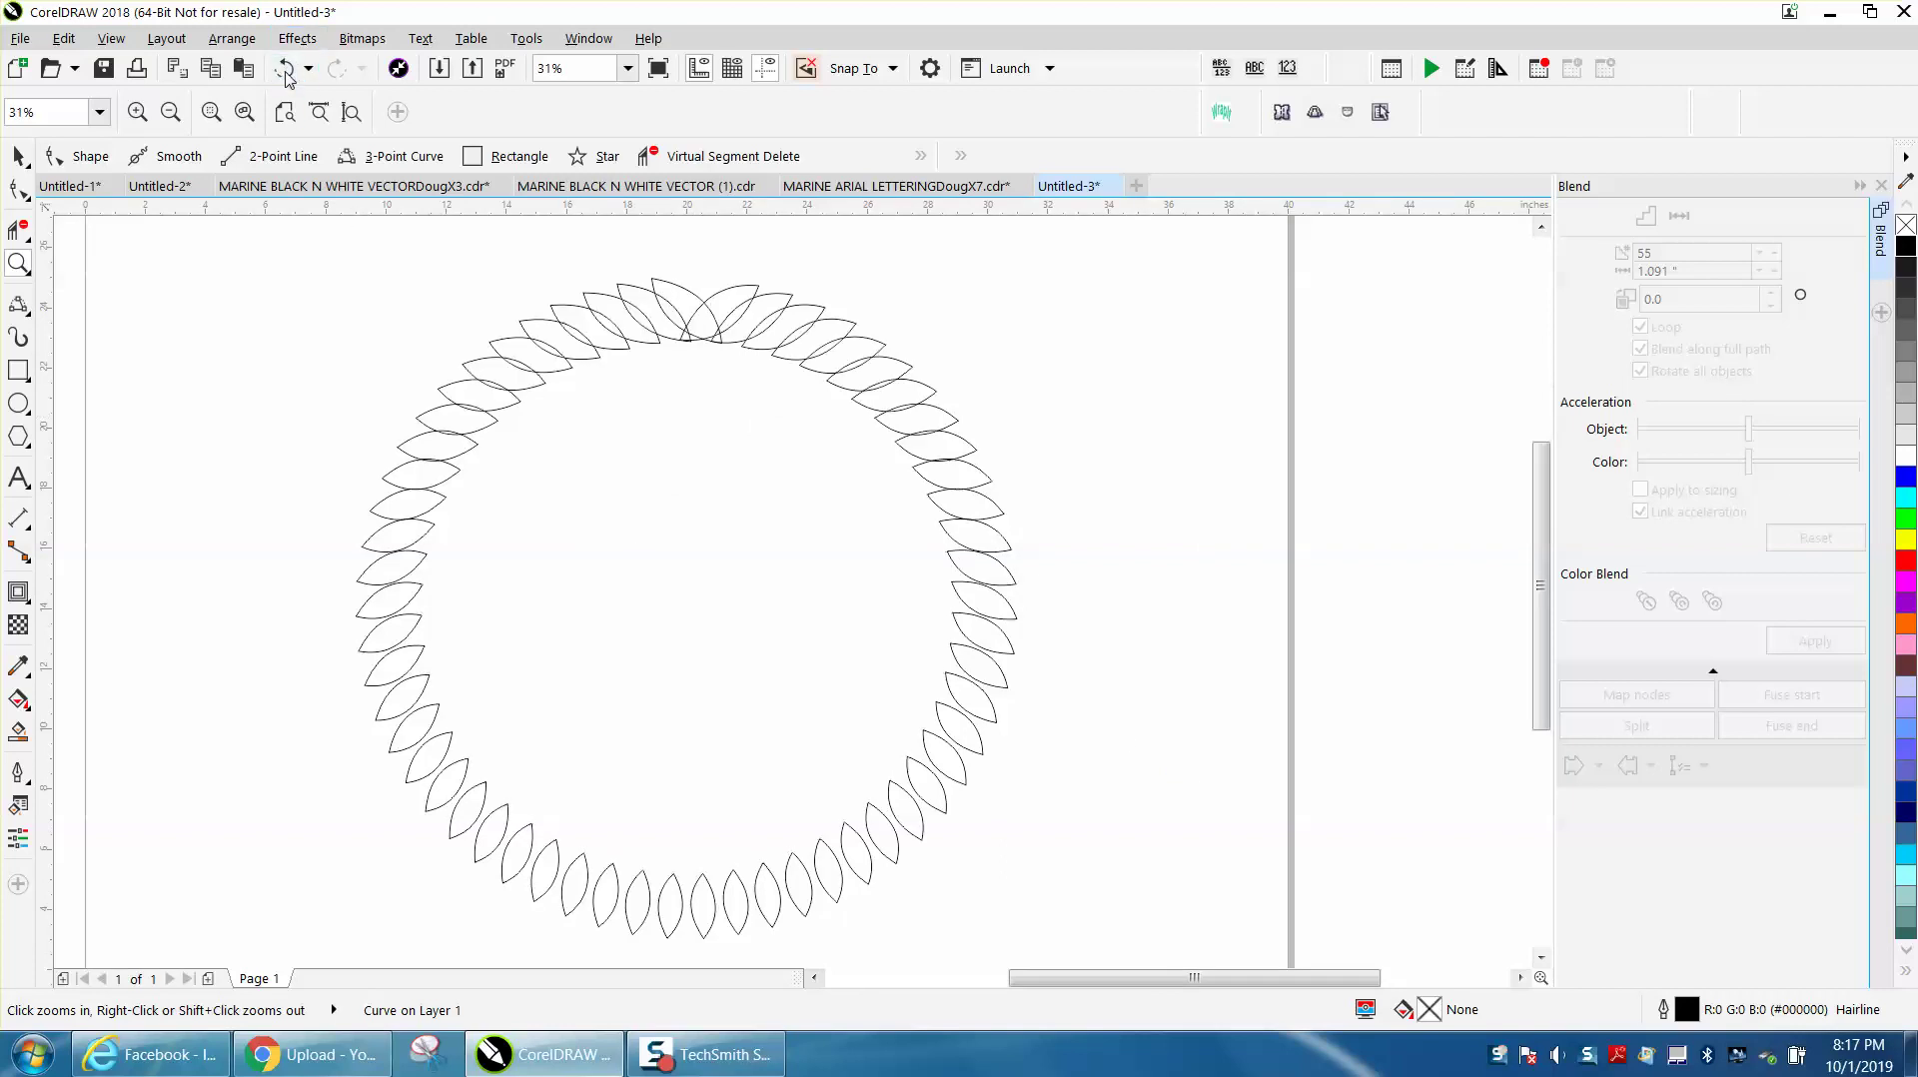
left_click(286, 70)
left_click(286, 71)
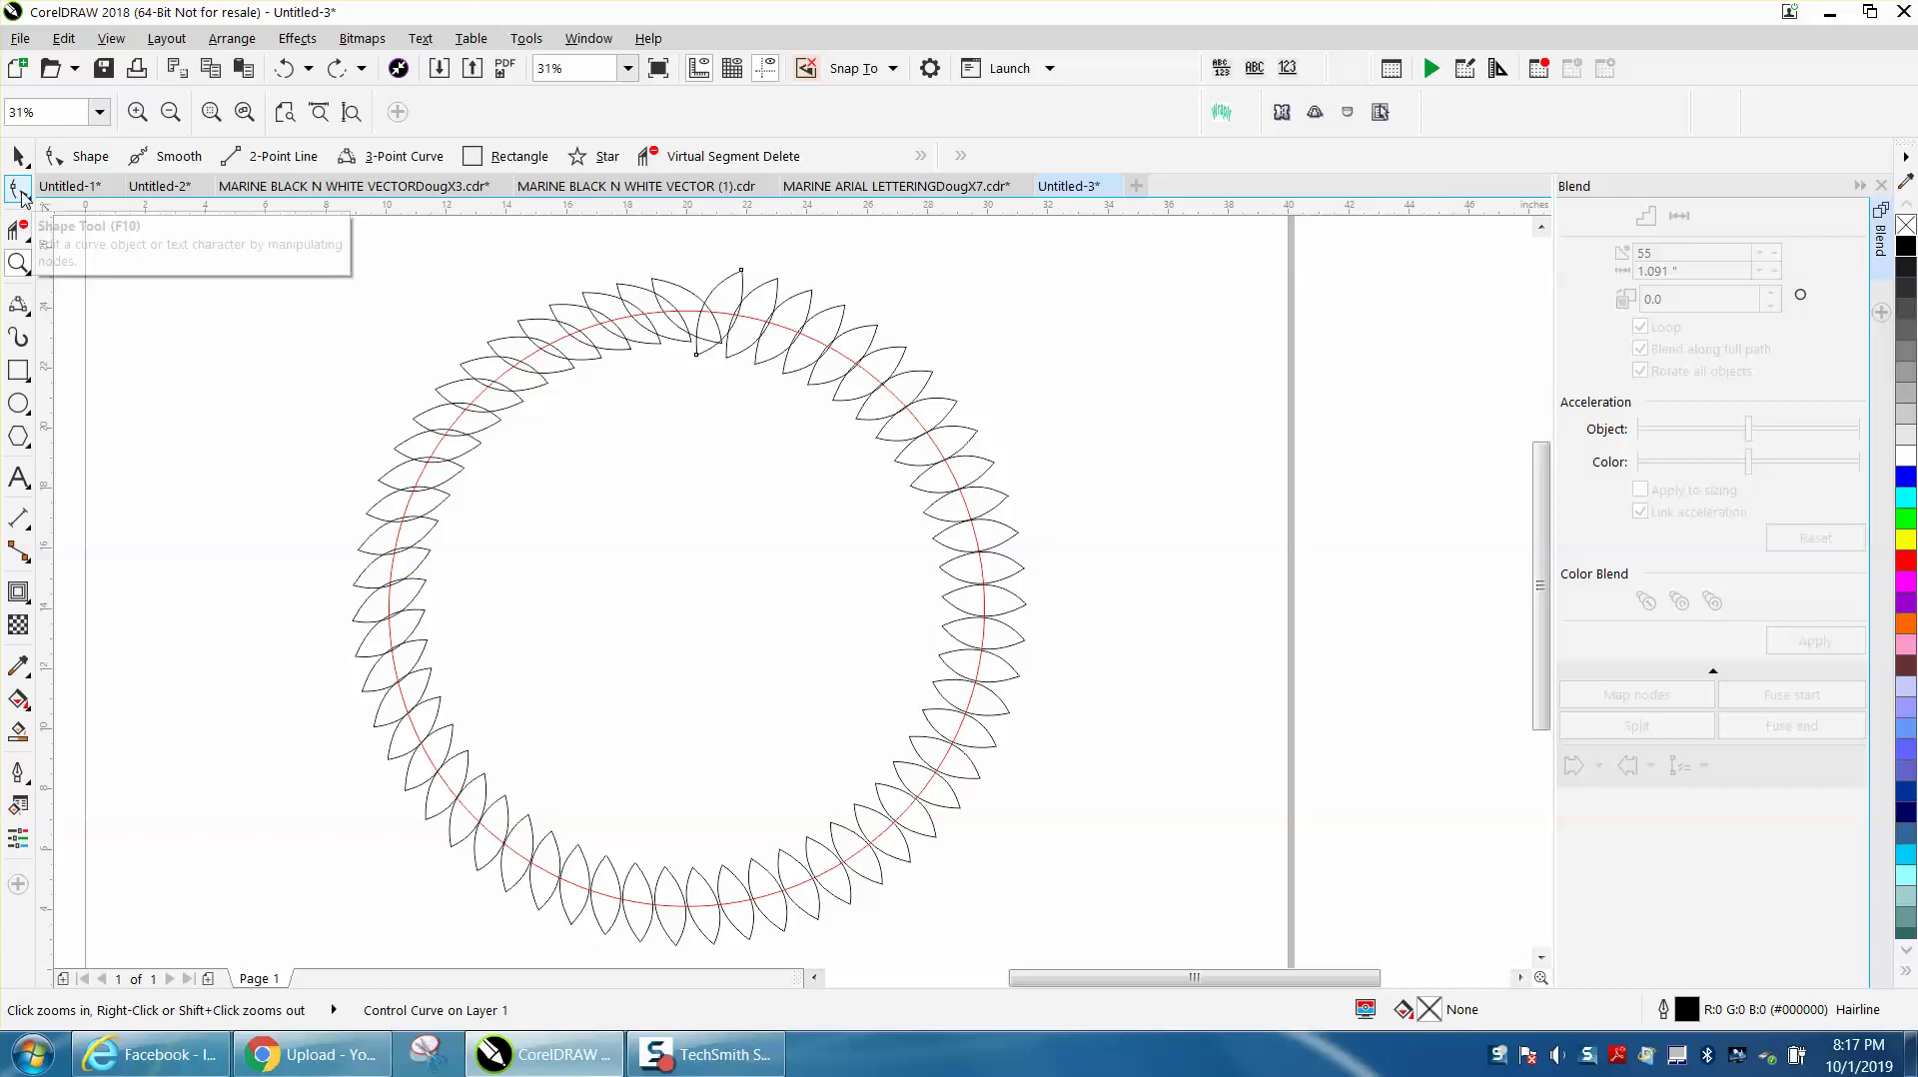
- Rotate the top end leaf to 164.586° so the wreath's leaves tilt more steeply
left_click(18, 156)
left_click(711, 280)
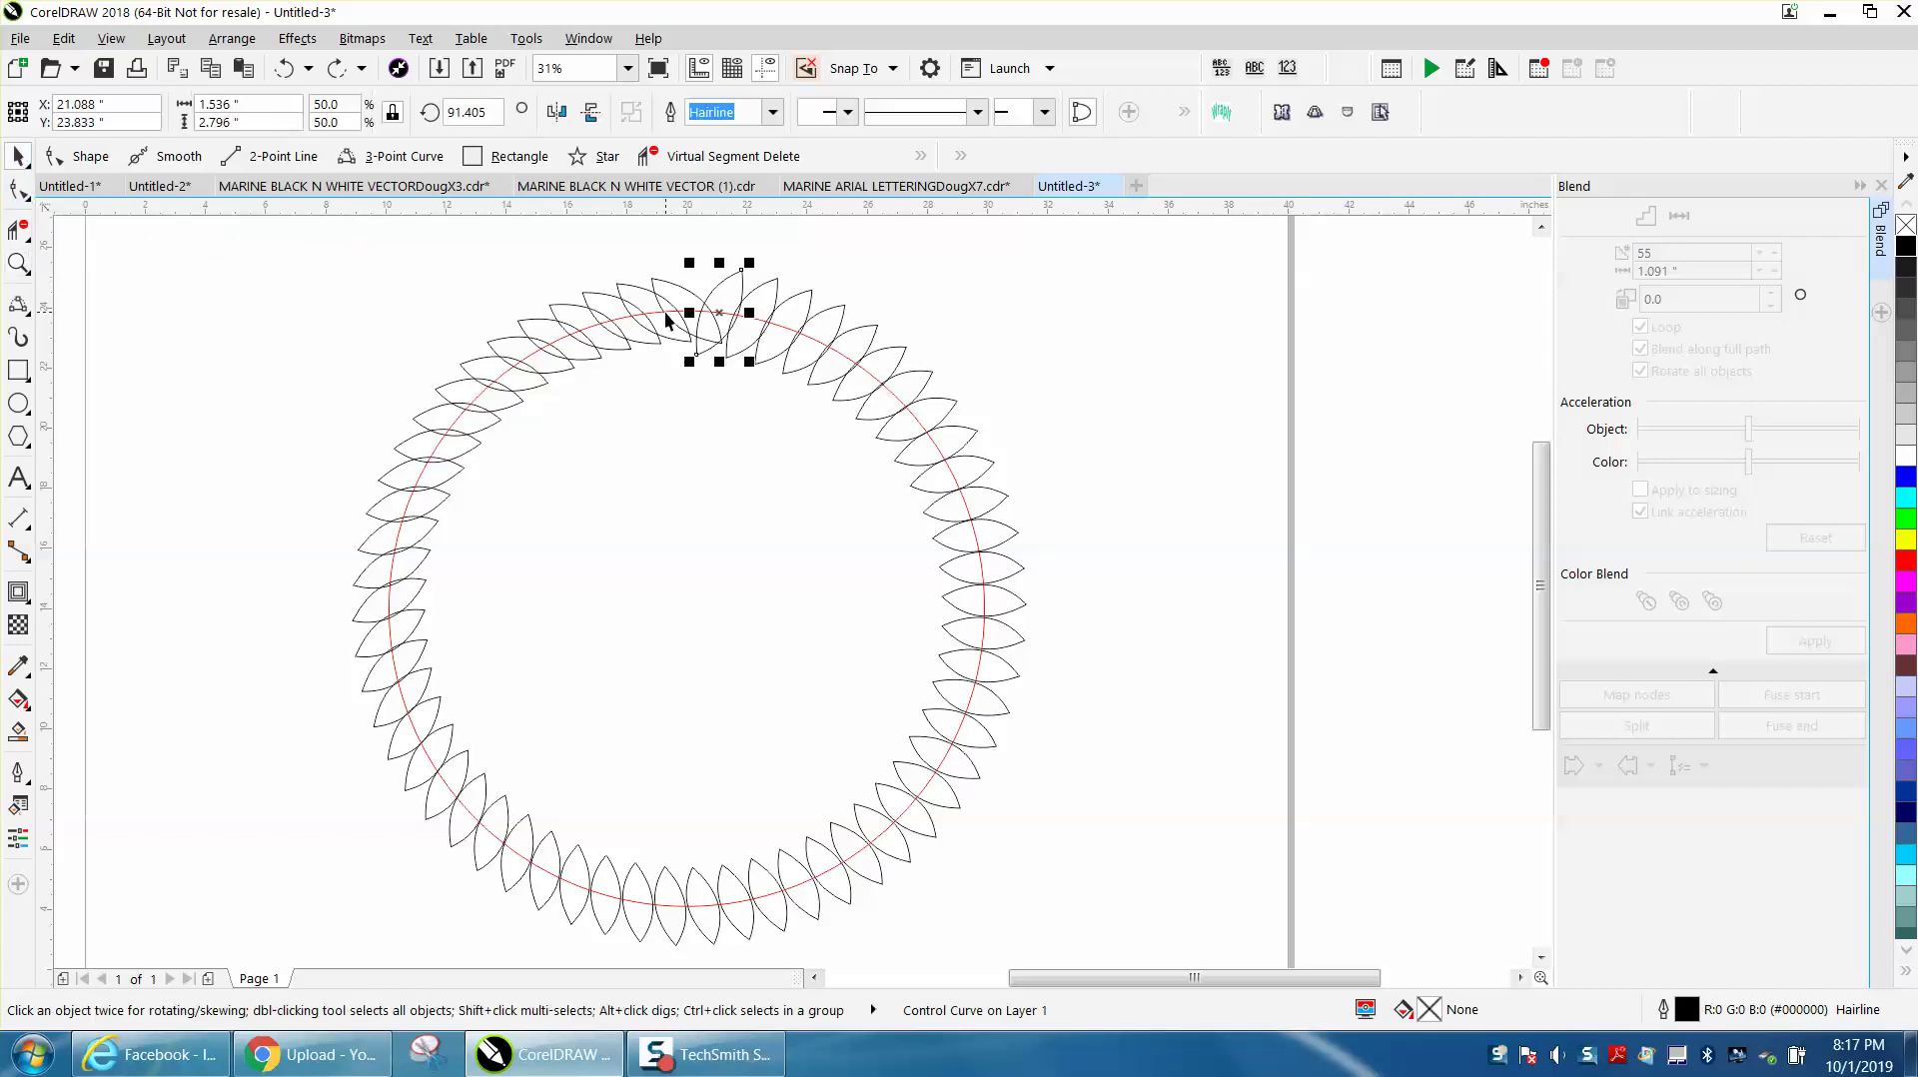
left_click(721, 294)
left_click_drag(750, 263, 660, 318)
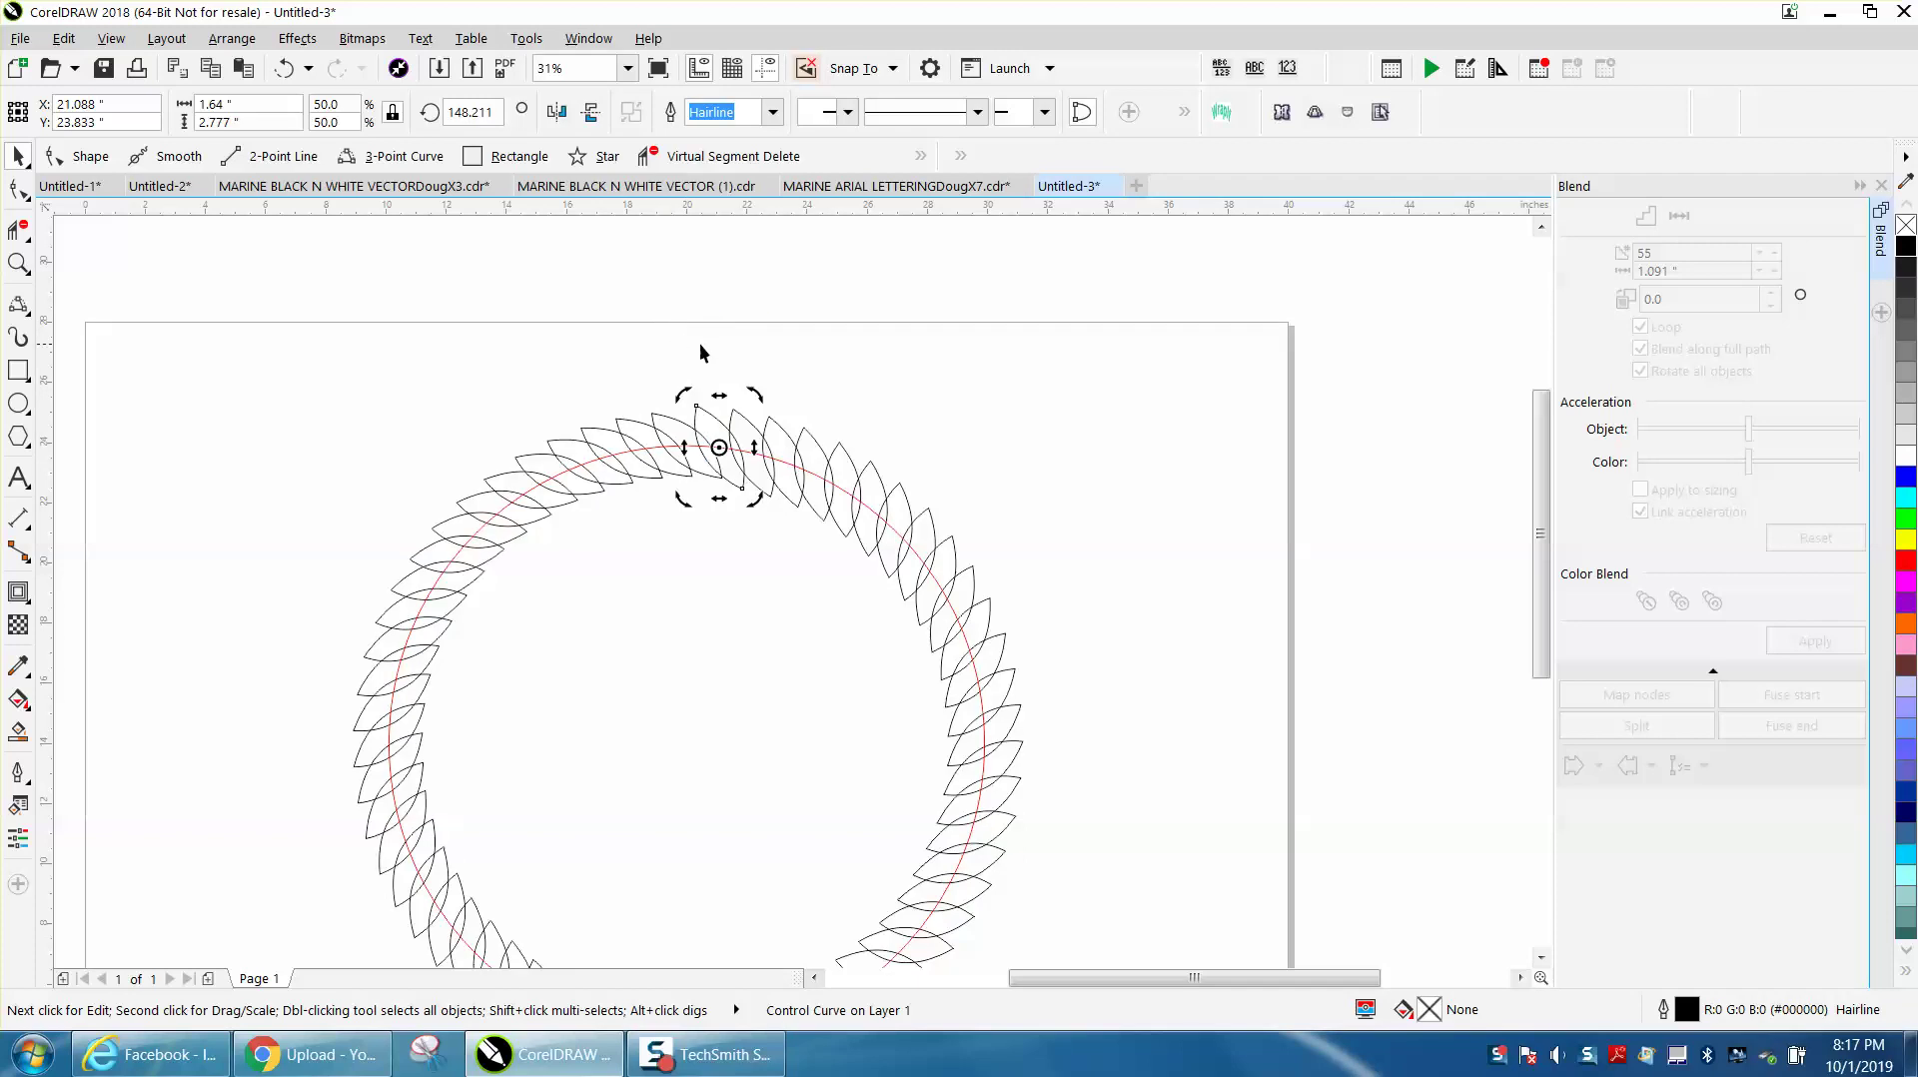
scroll(751, 356, "down", 2)
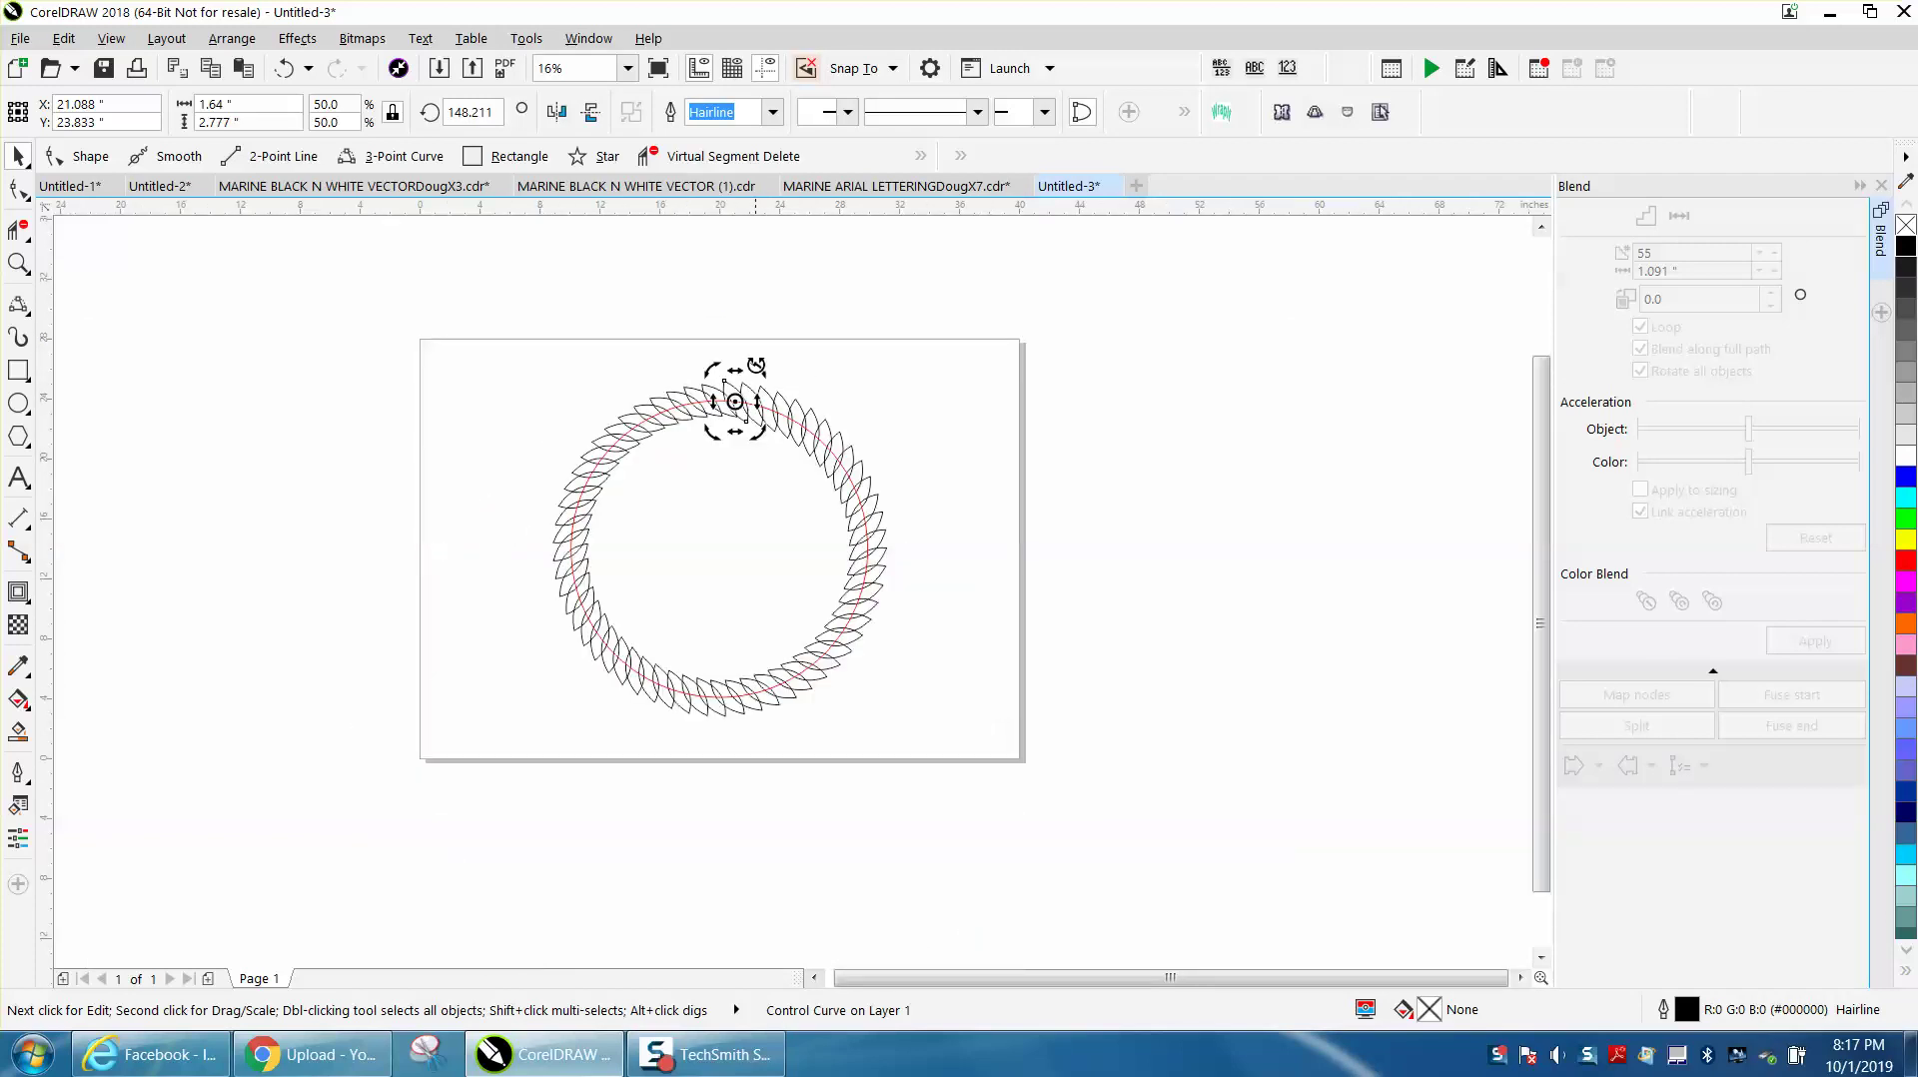
left_click_drag(756, 365, 837, 364)
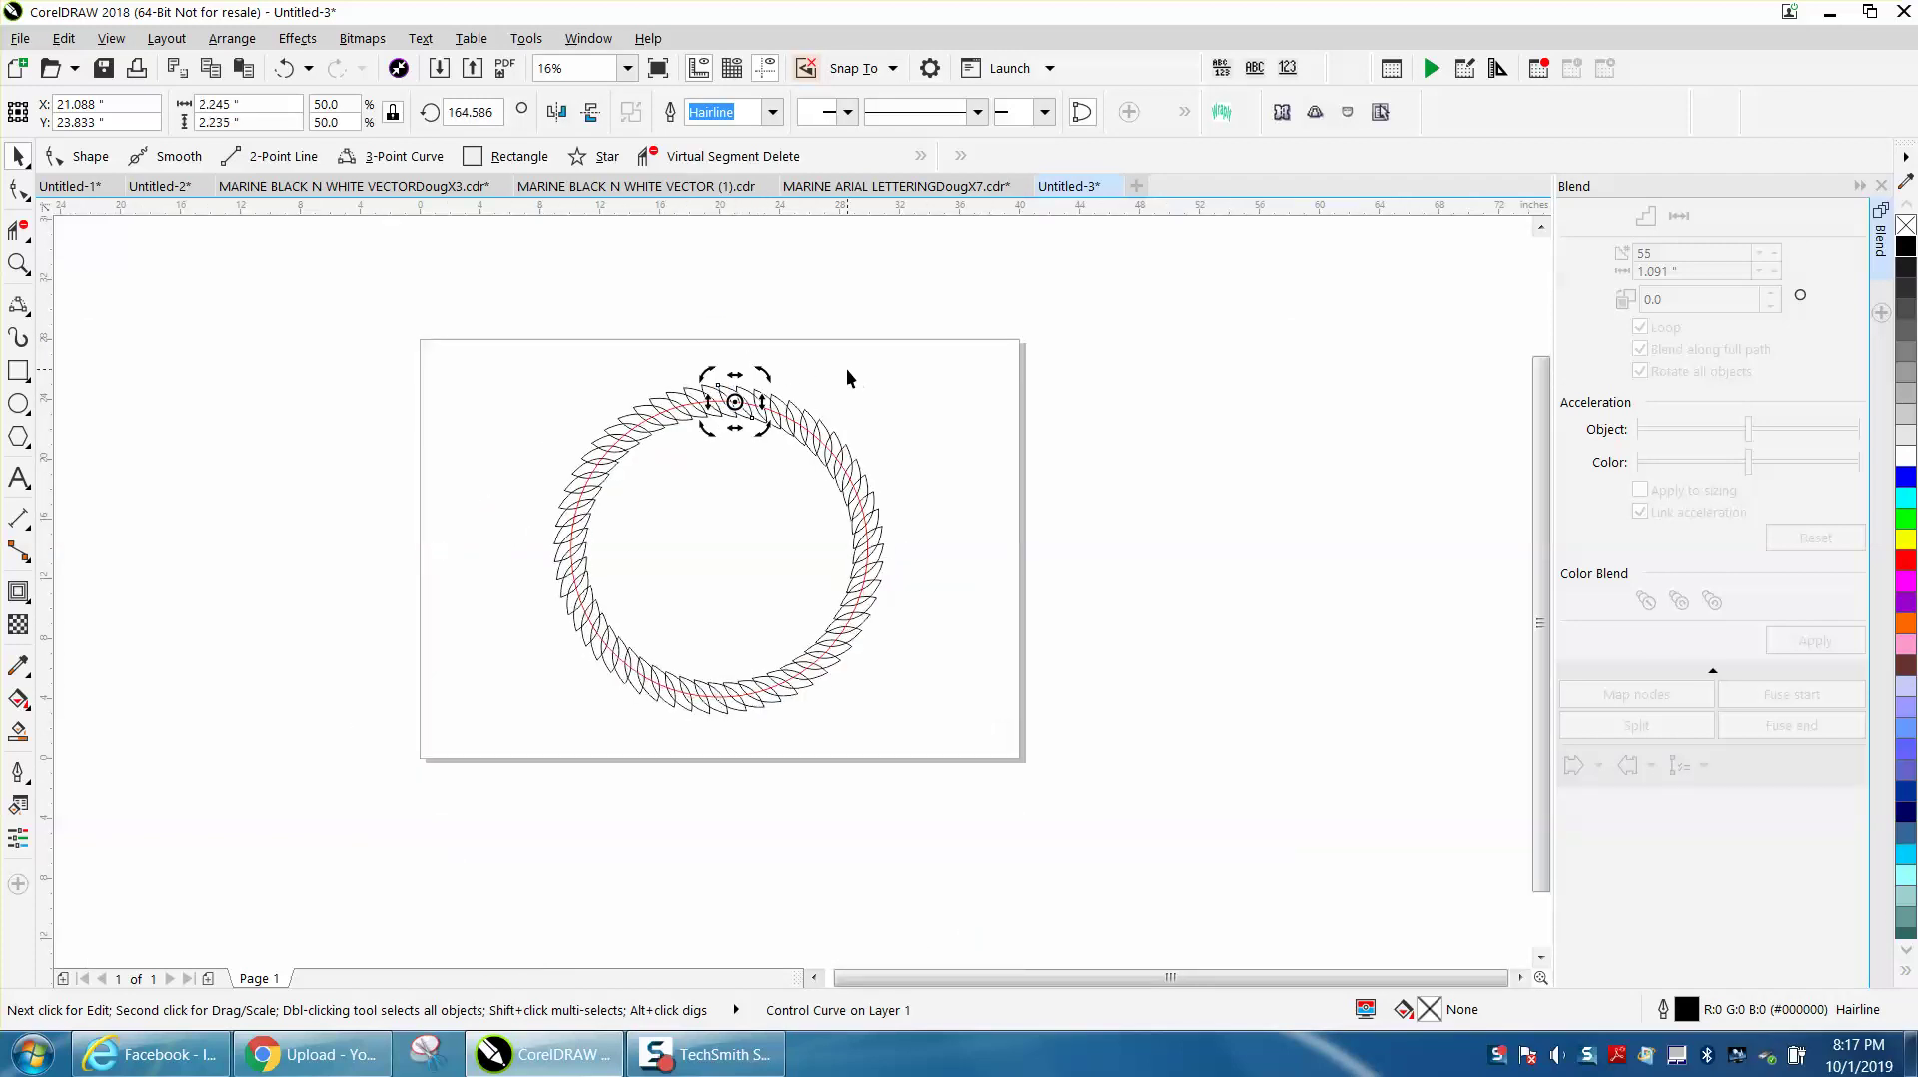
scroll(848, 368, "down", 2)
left_click(18, 262)
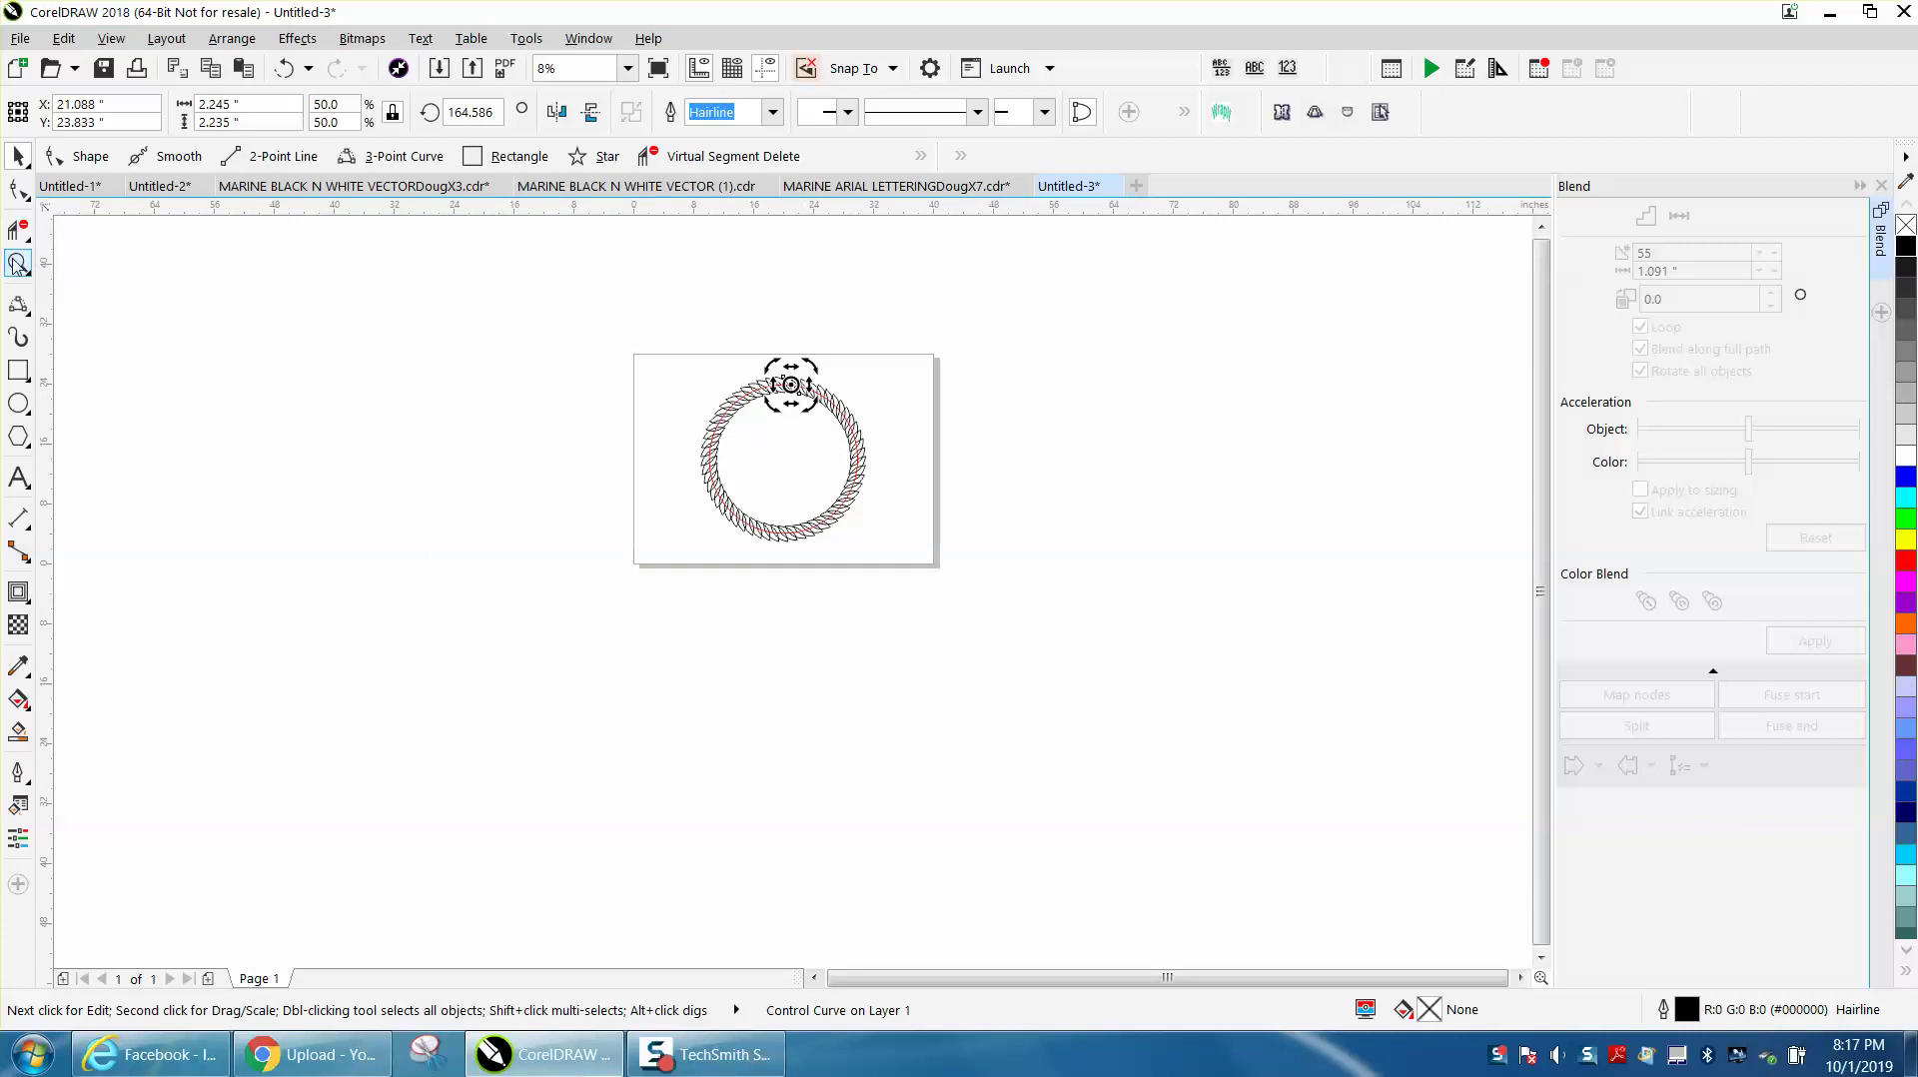
left_click(125, 266)
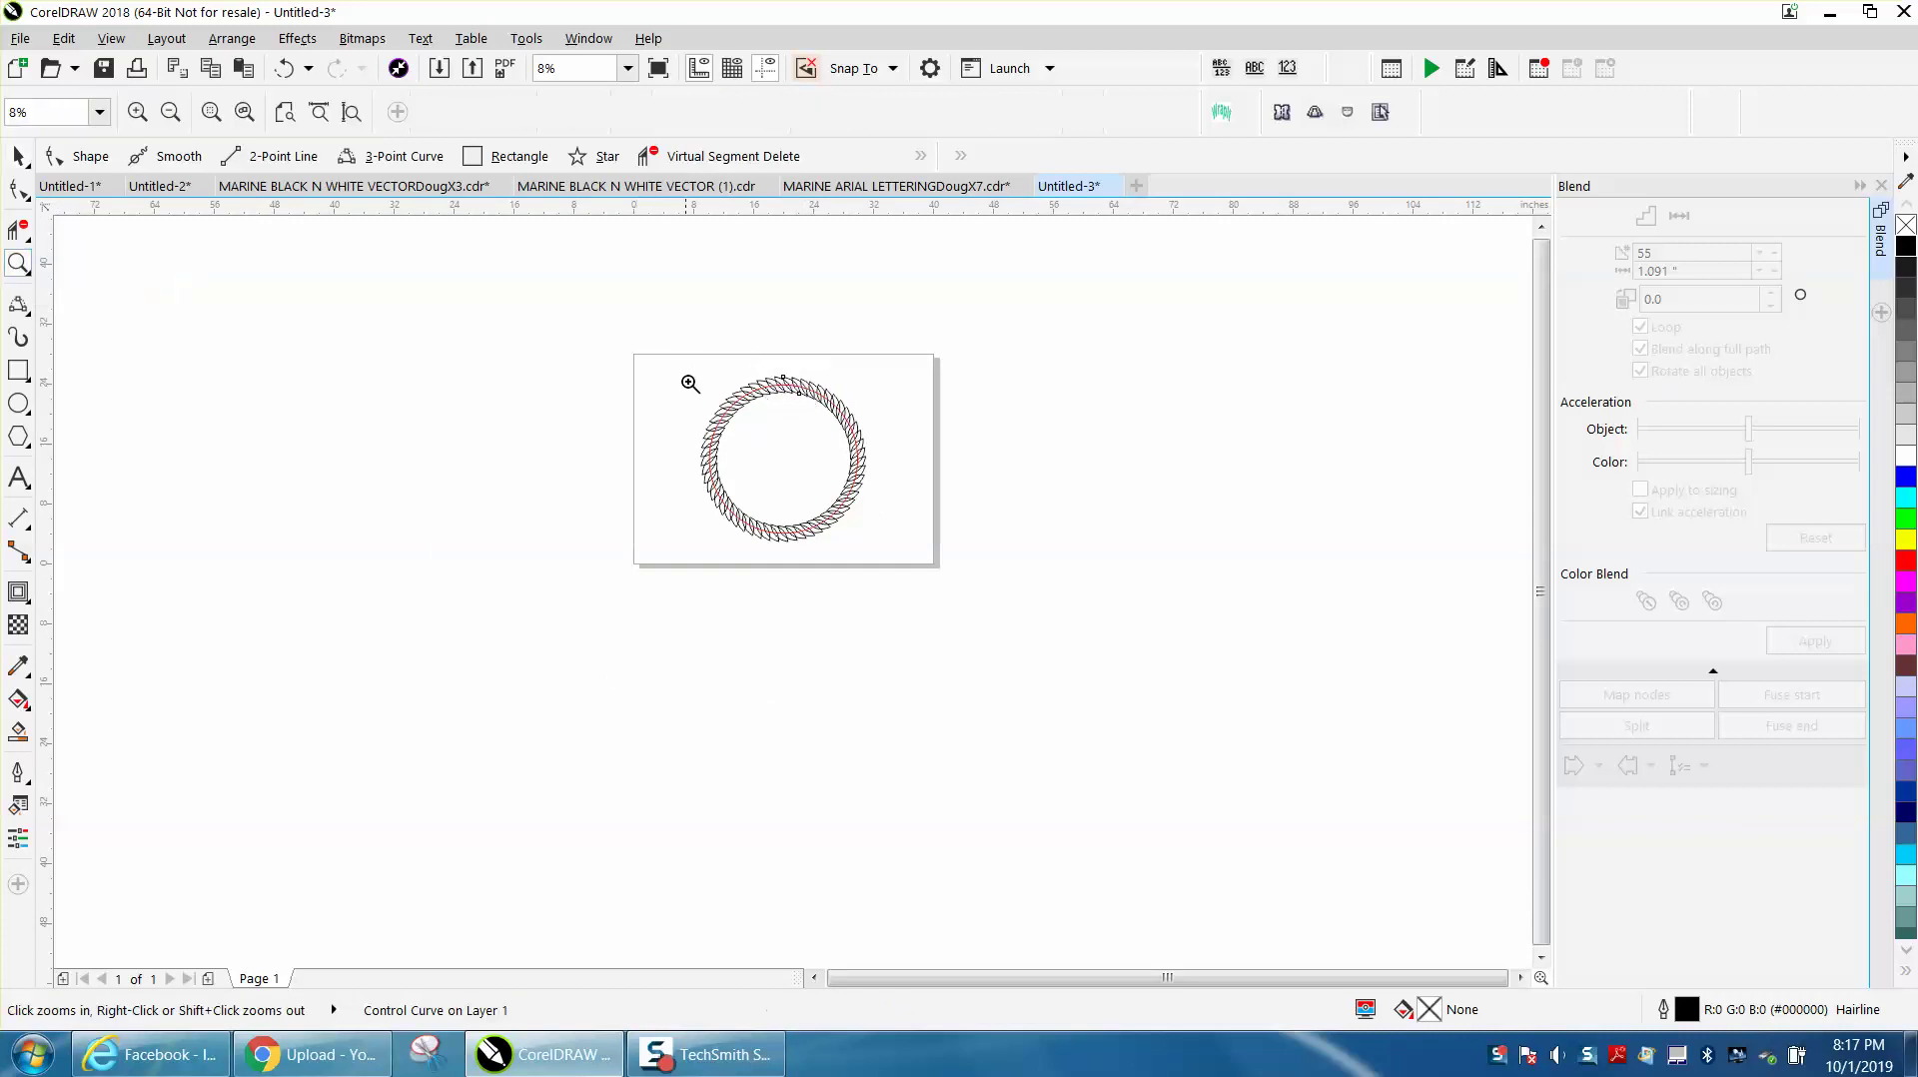
left_click_drag(685, 374, 984, 610)
- Break the blend apart and delete the red guide circle
left_click(18, 156)
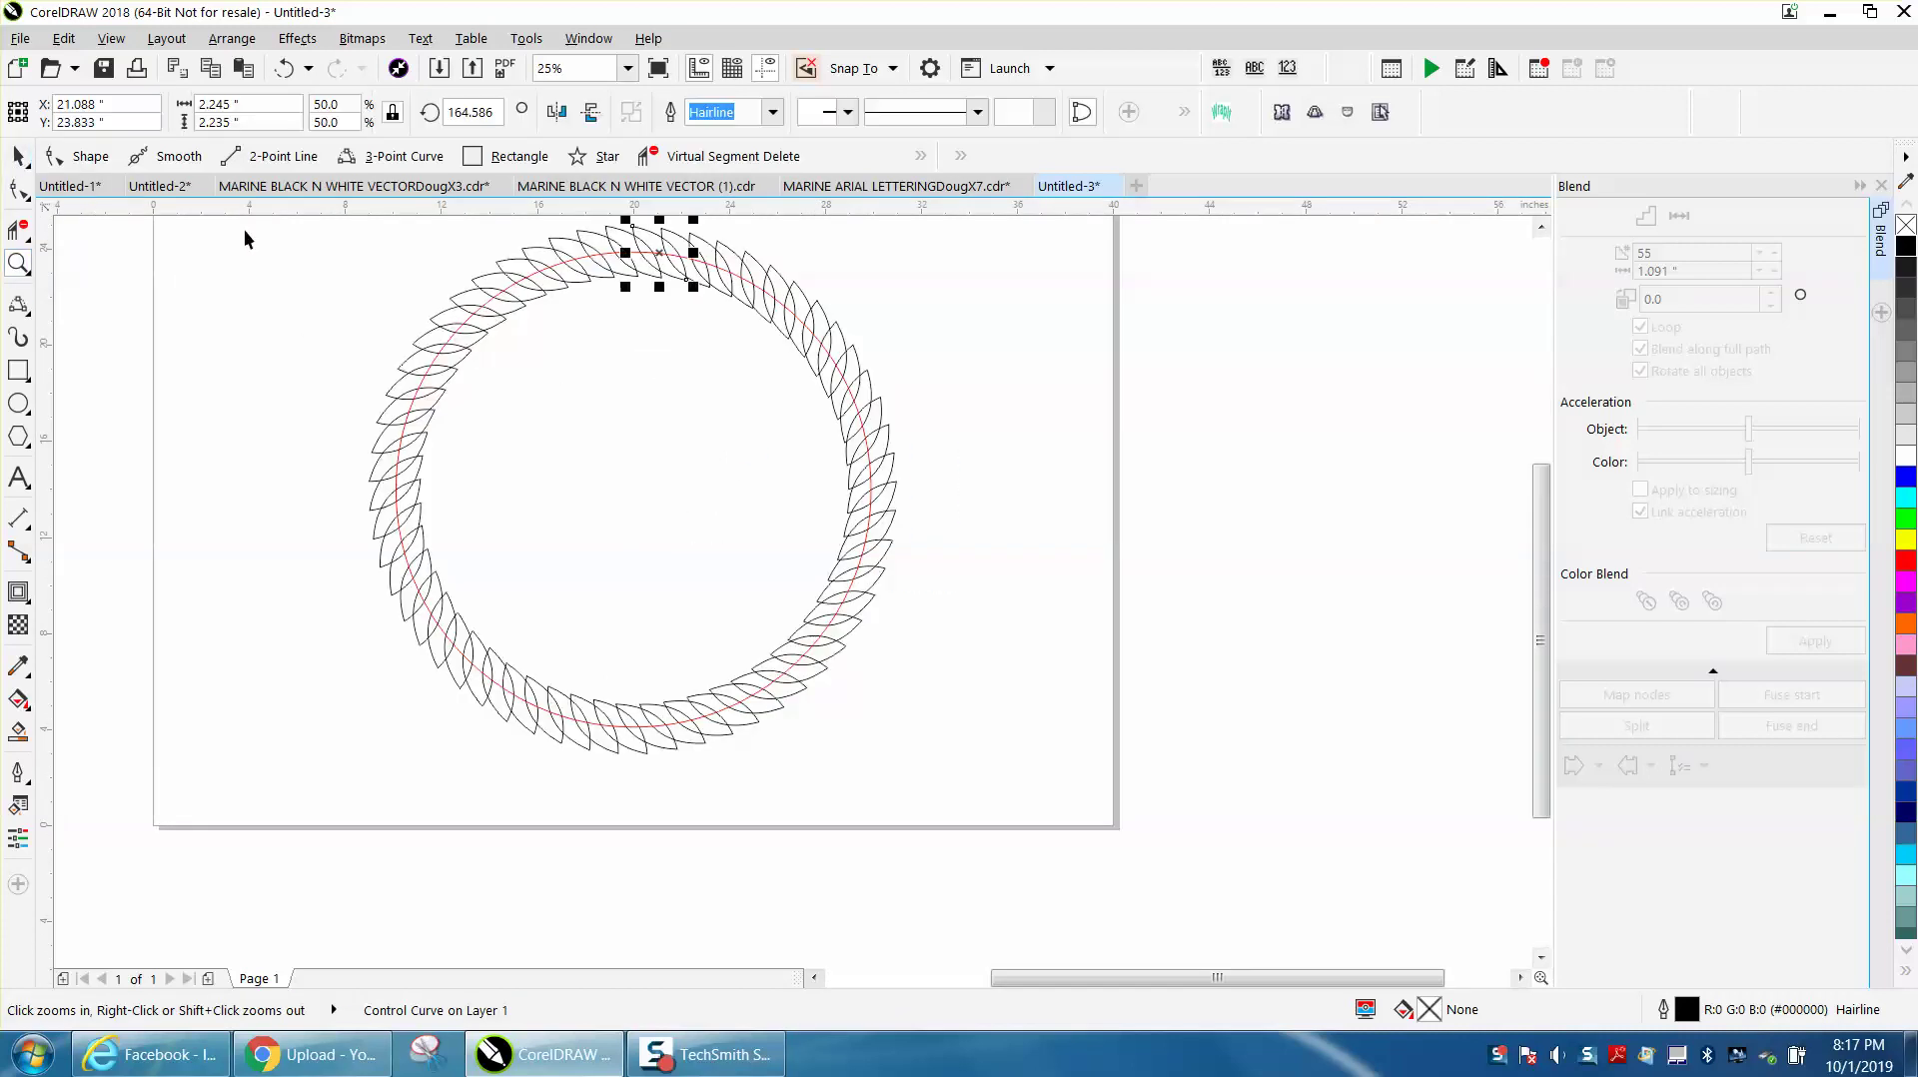
scroll(490, 329, "down", 1)
left_click_drag(392, 246, 898, 627)
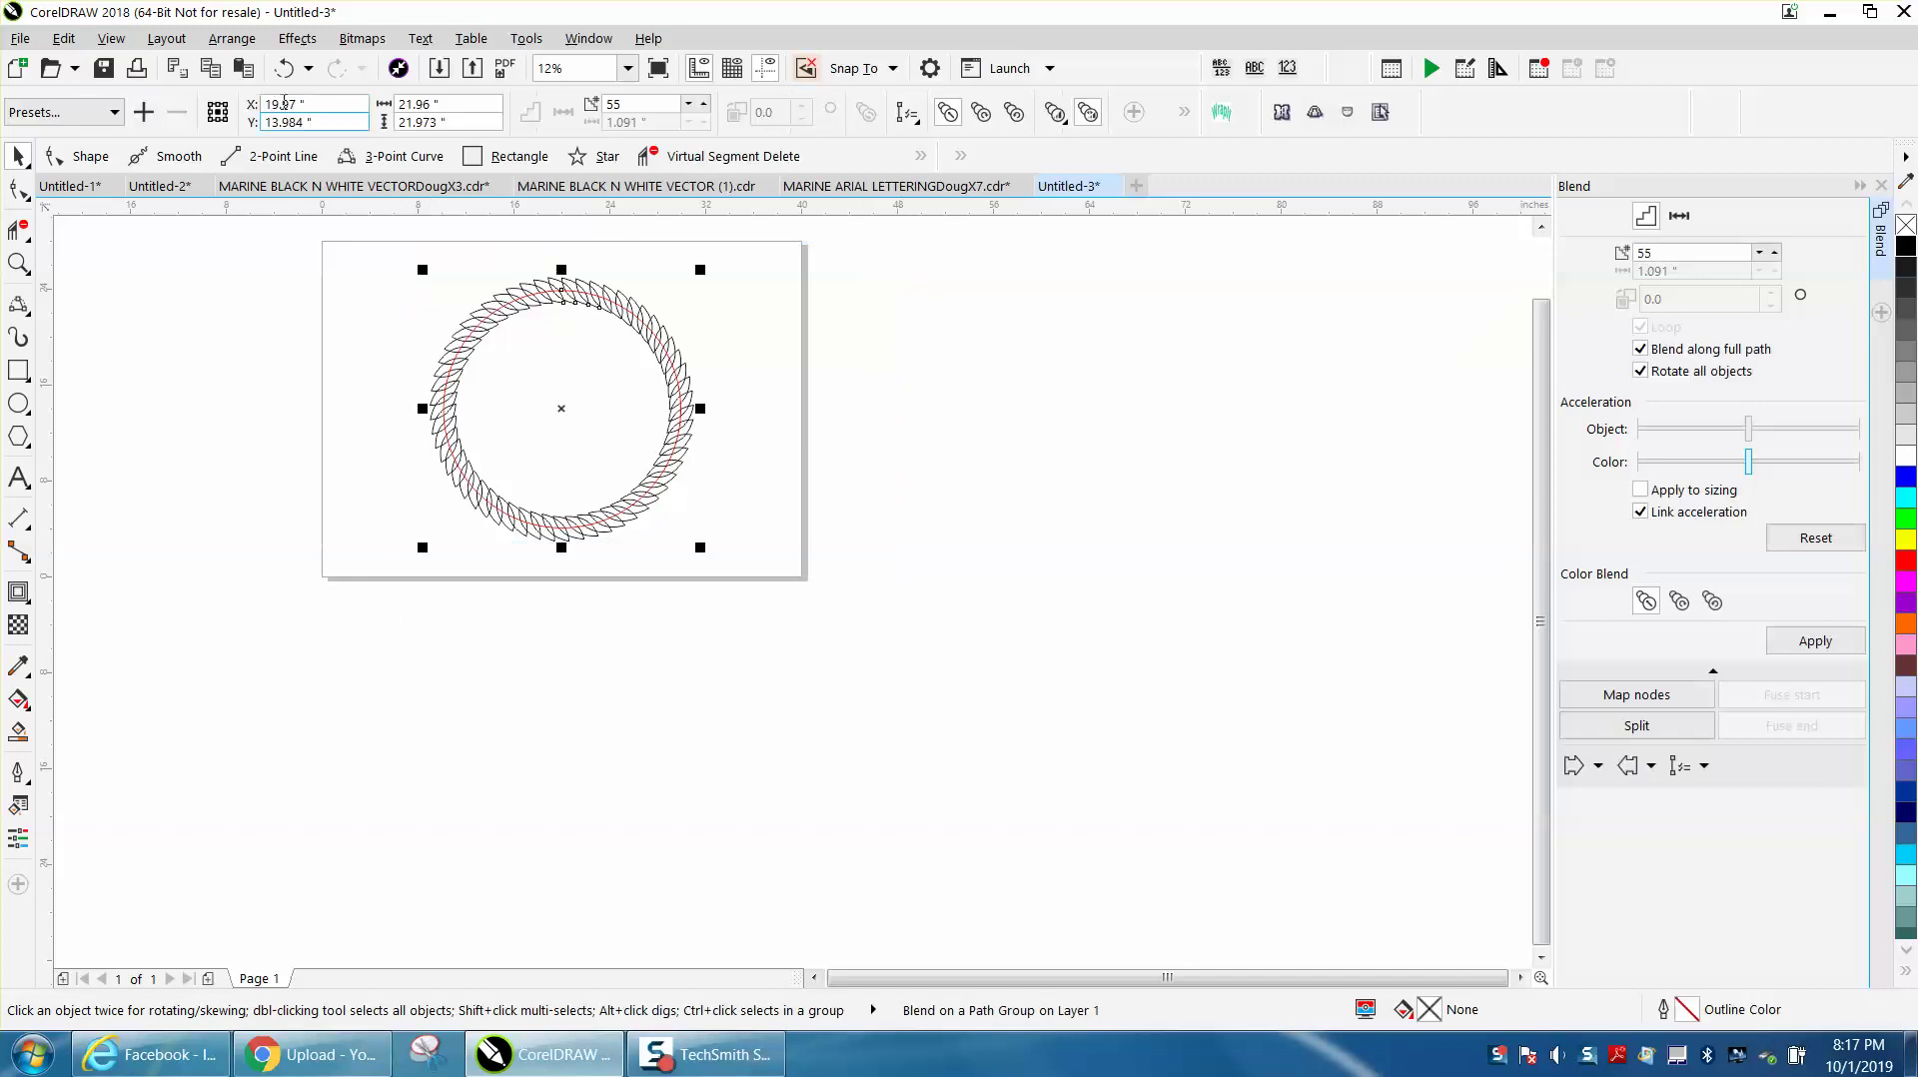
left_click(244, 48)
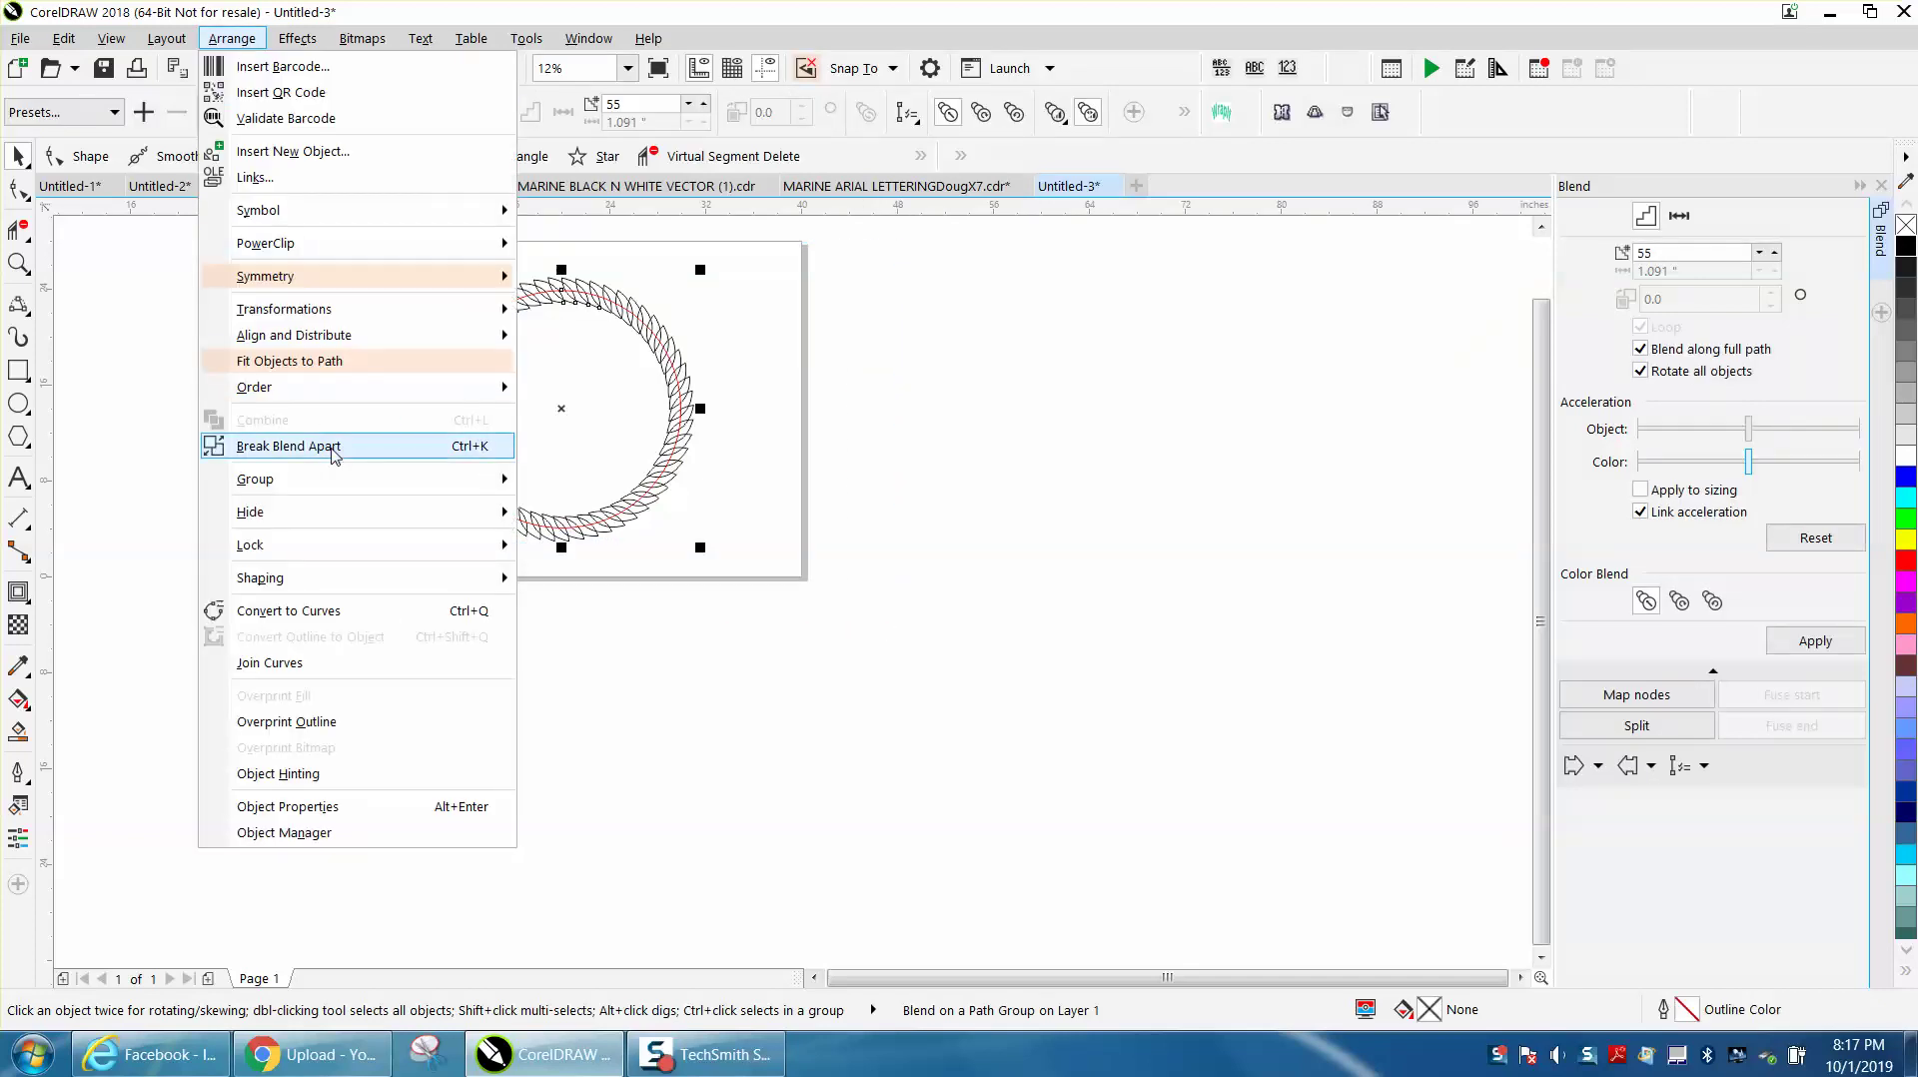
left_click(333, 455)
left_click(532, 296)
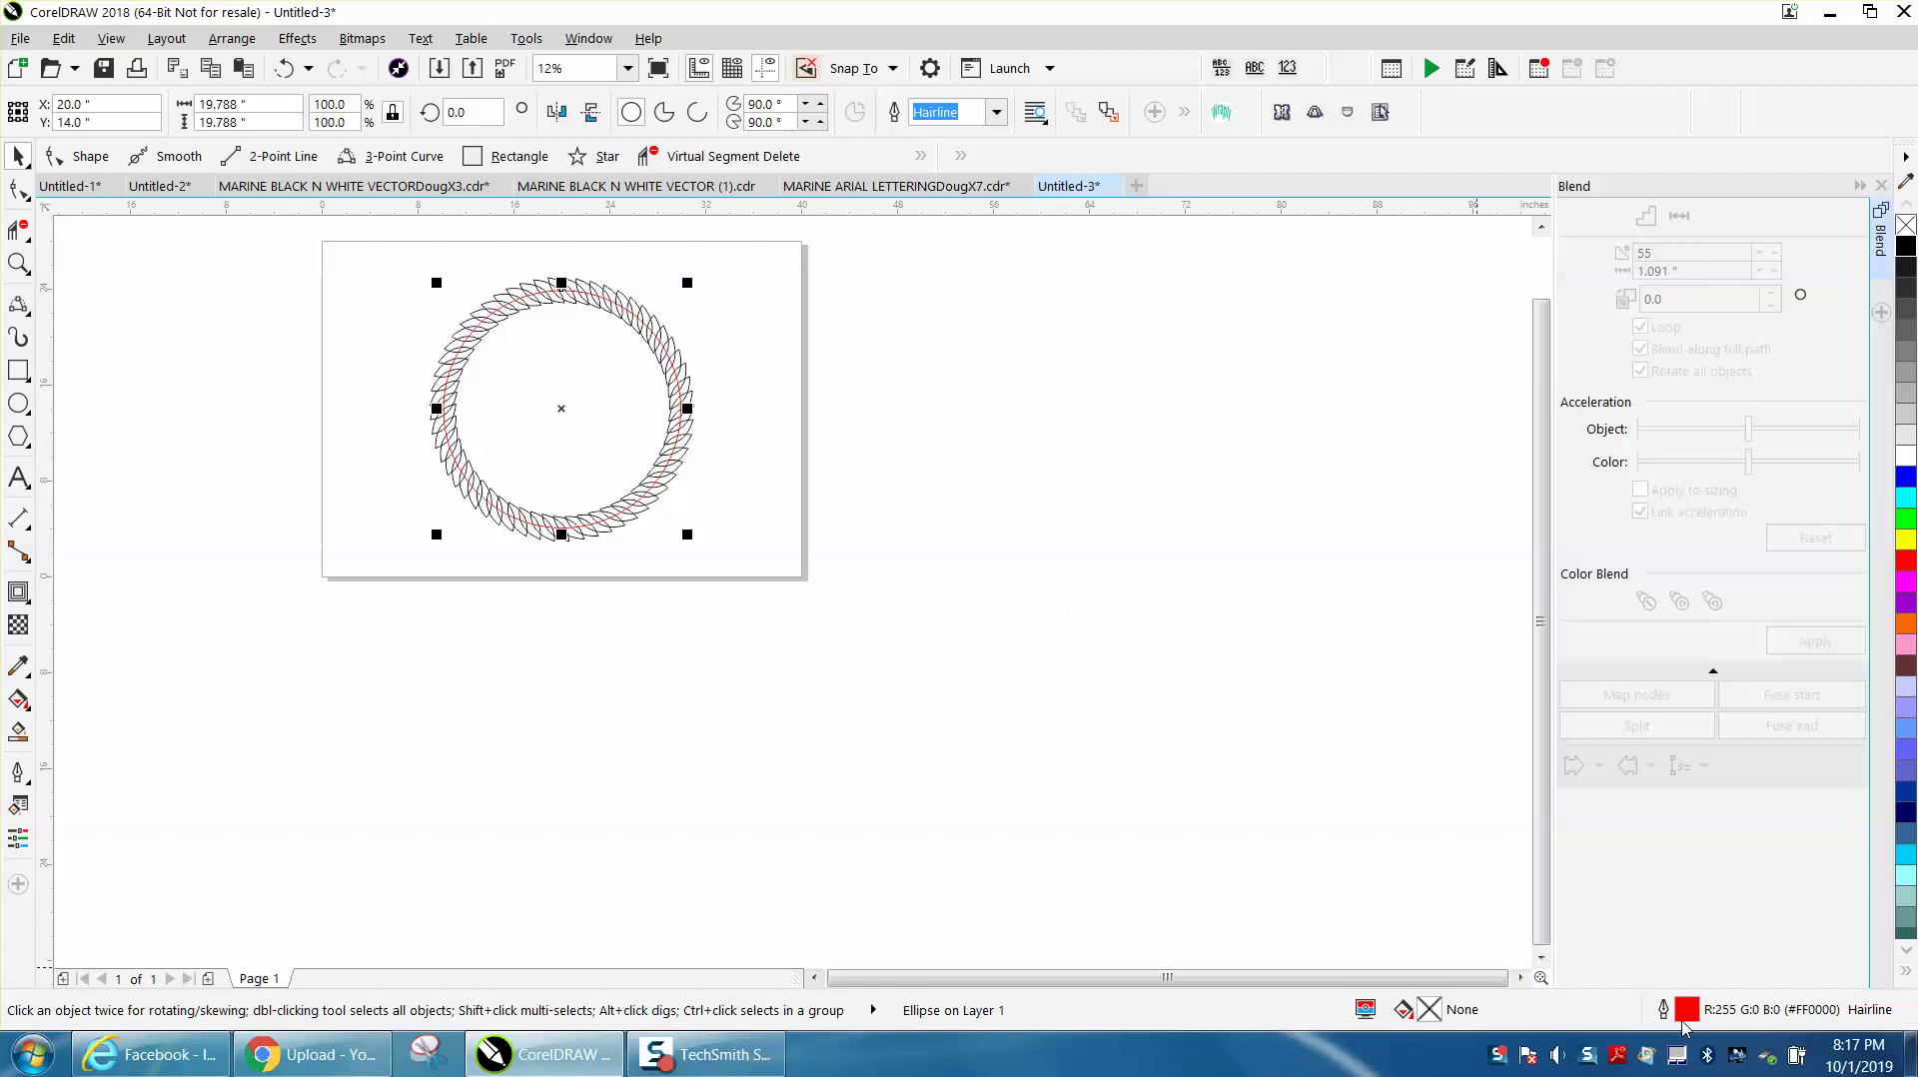
key("Delete")
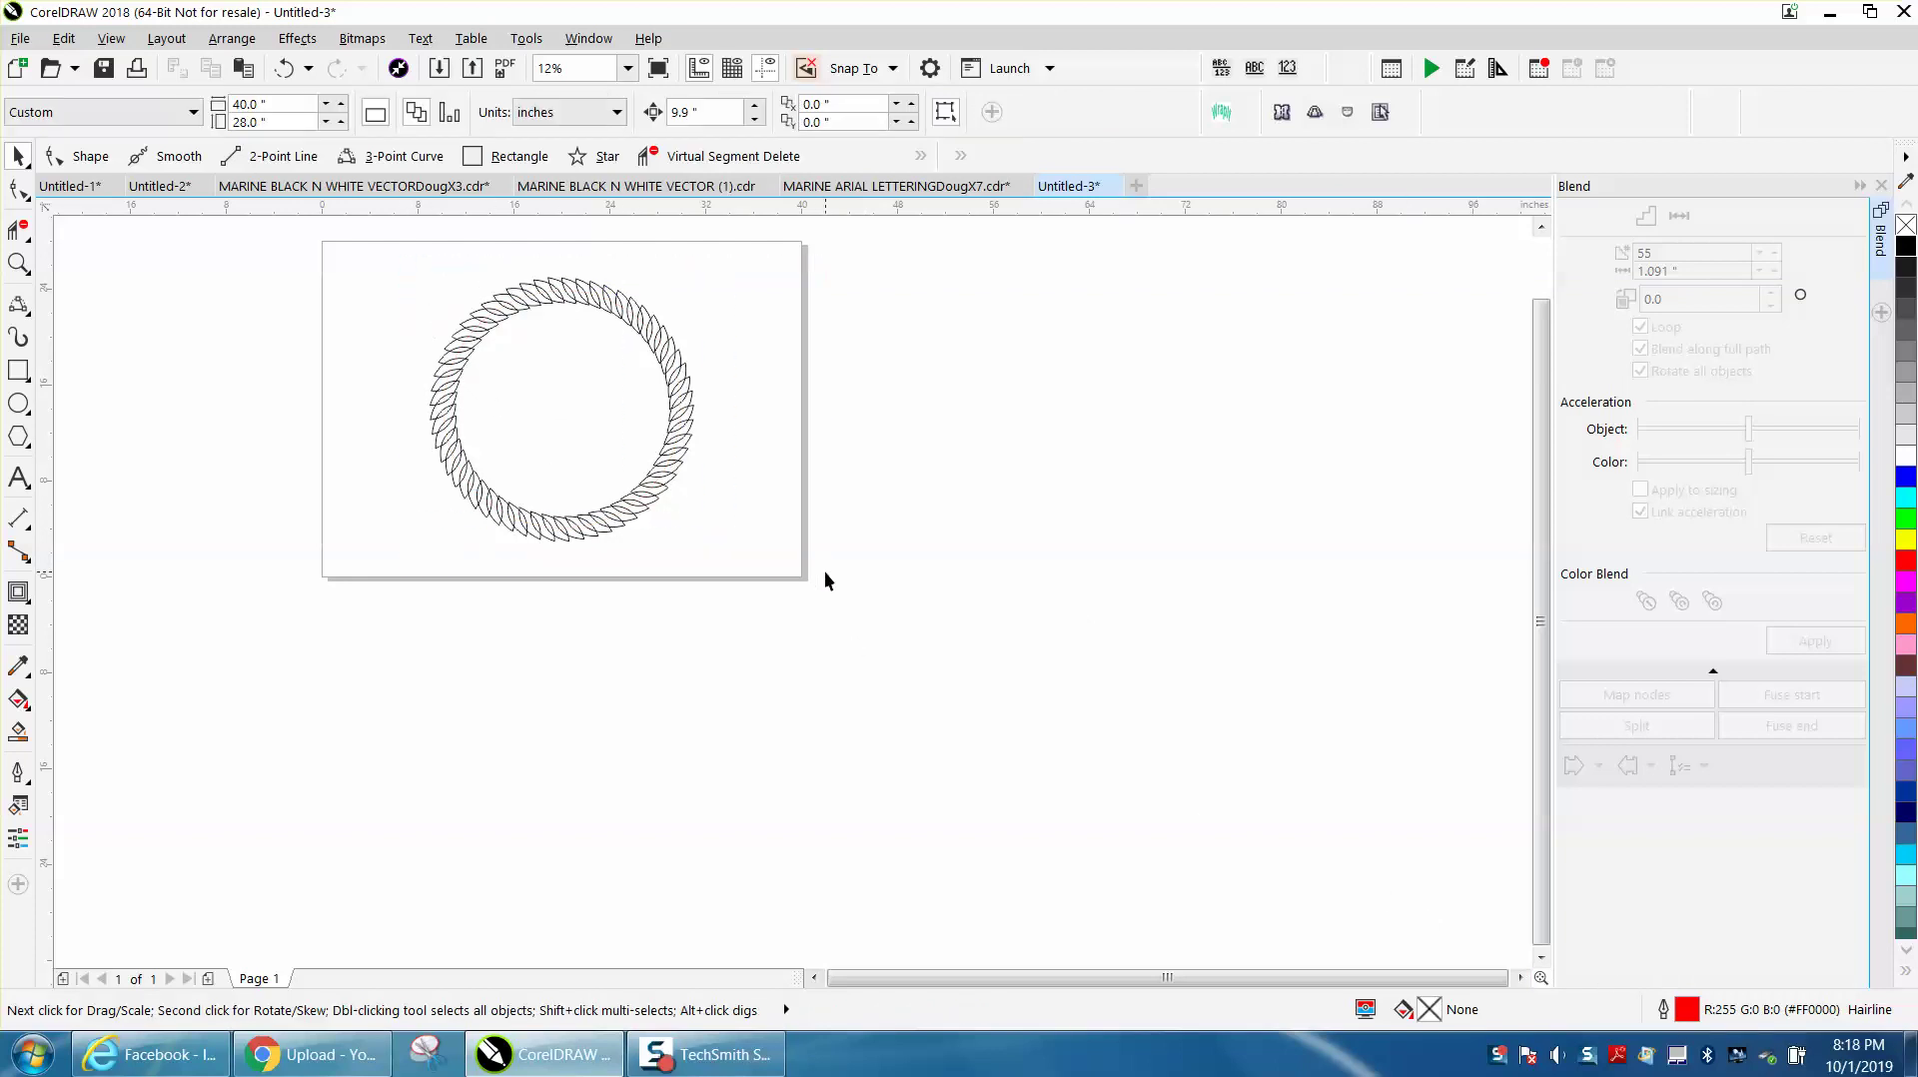
- Select all the leaves with Ctrl+A and weld them into one jagged ring outline
key("ctrl+a")
left_click(676, 114)
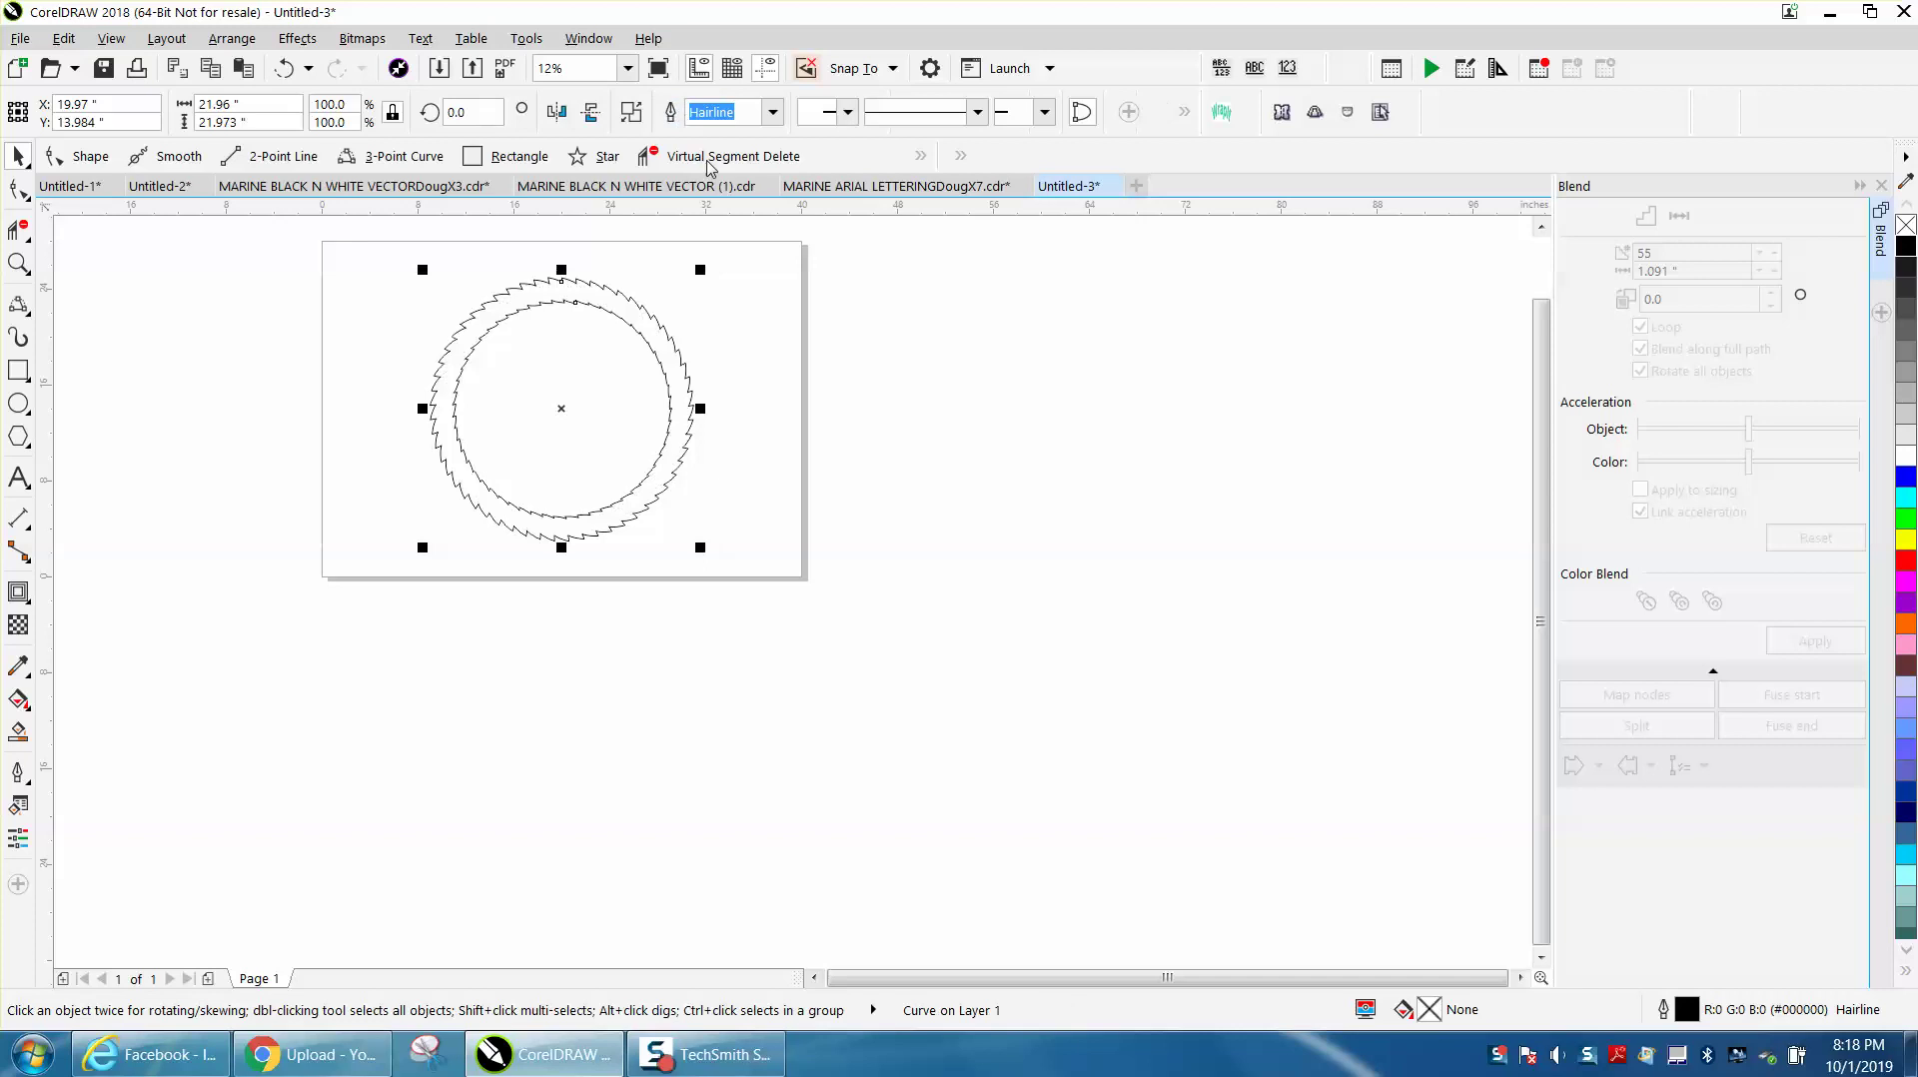
left_click(769, 322)
left_click(18, 264)
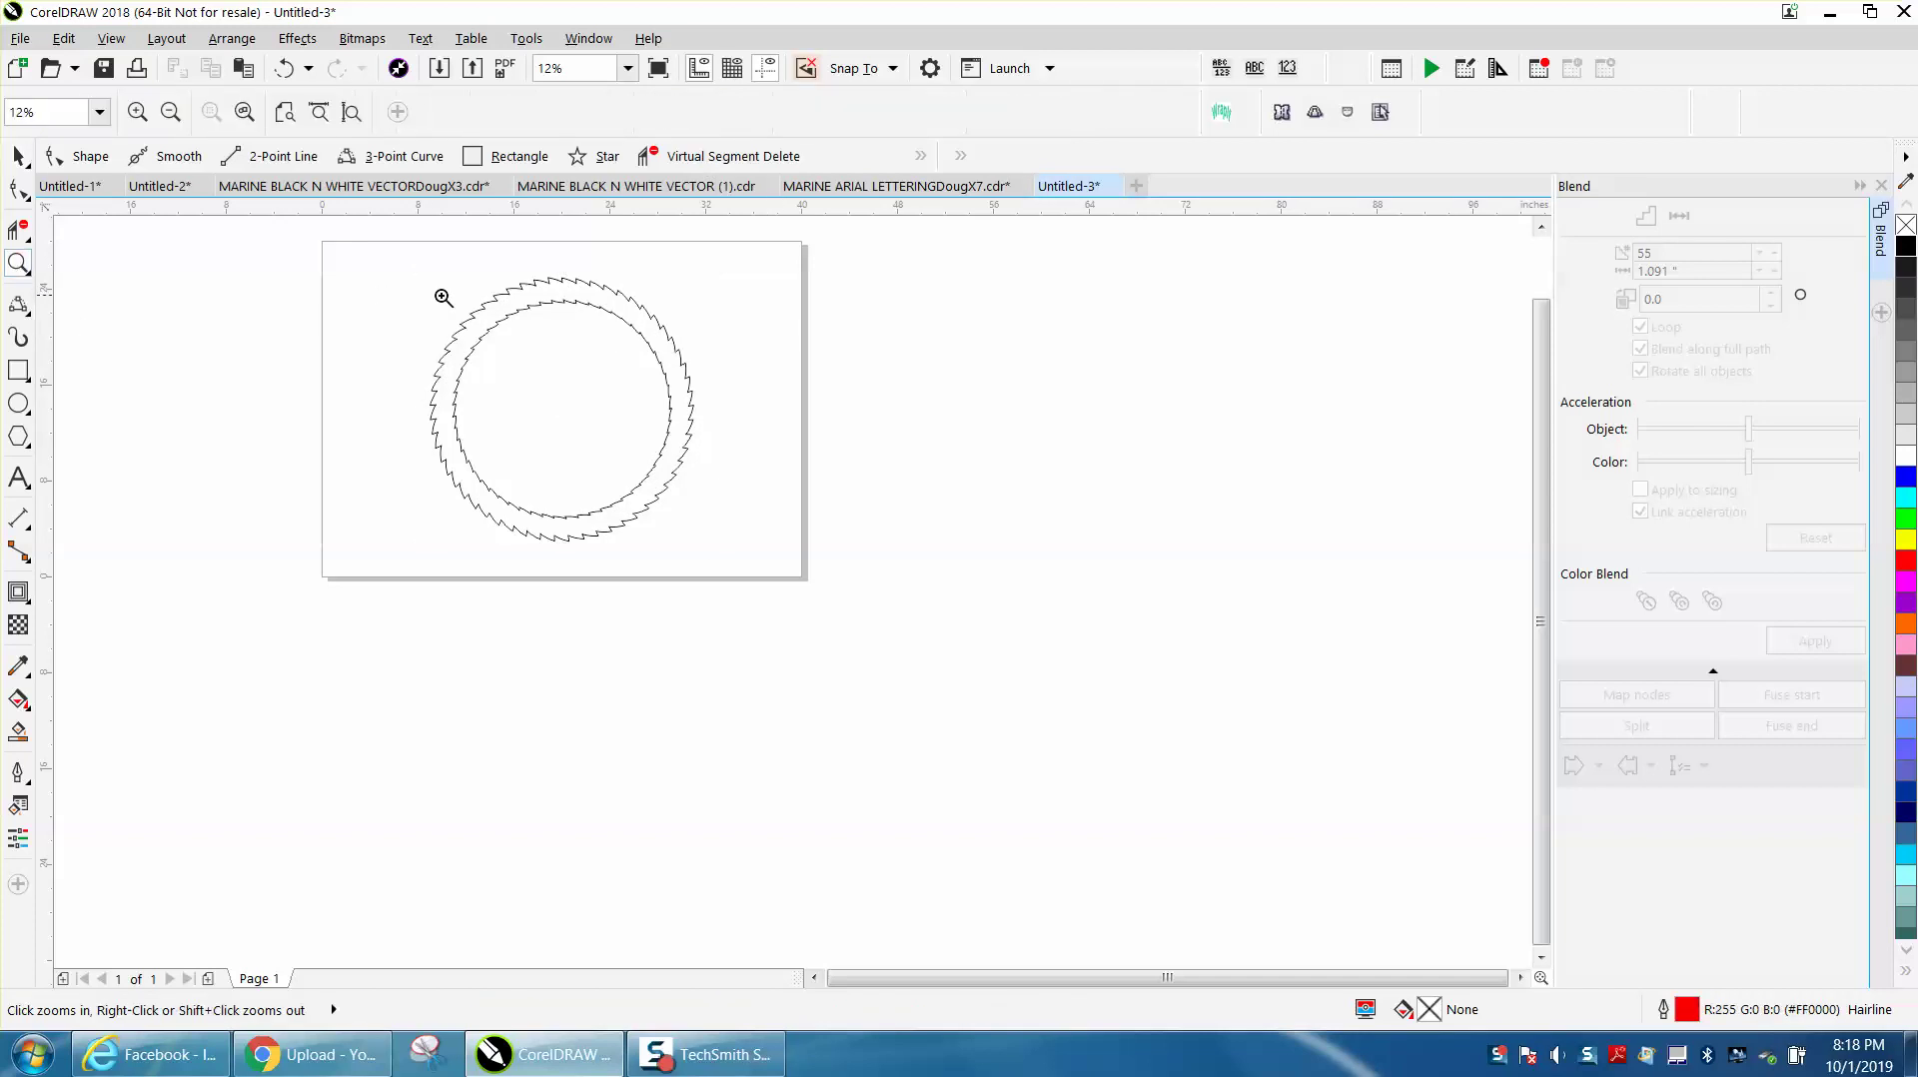
left_click_drag(430, 265, 873, 589)
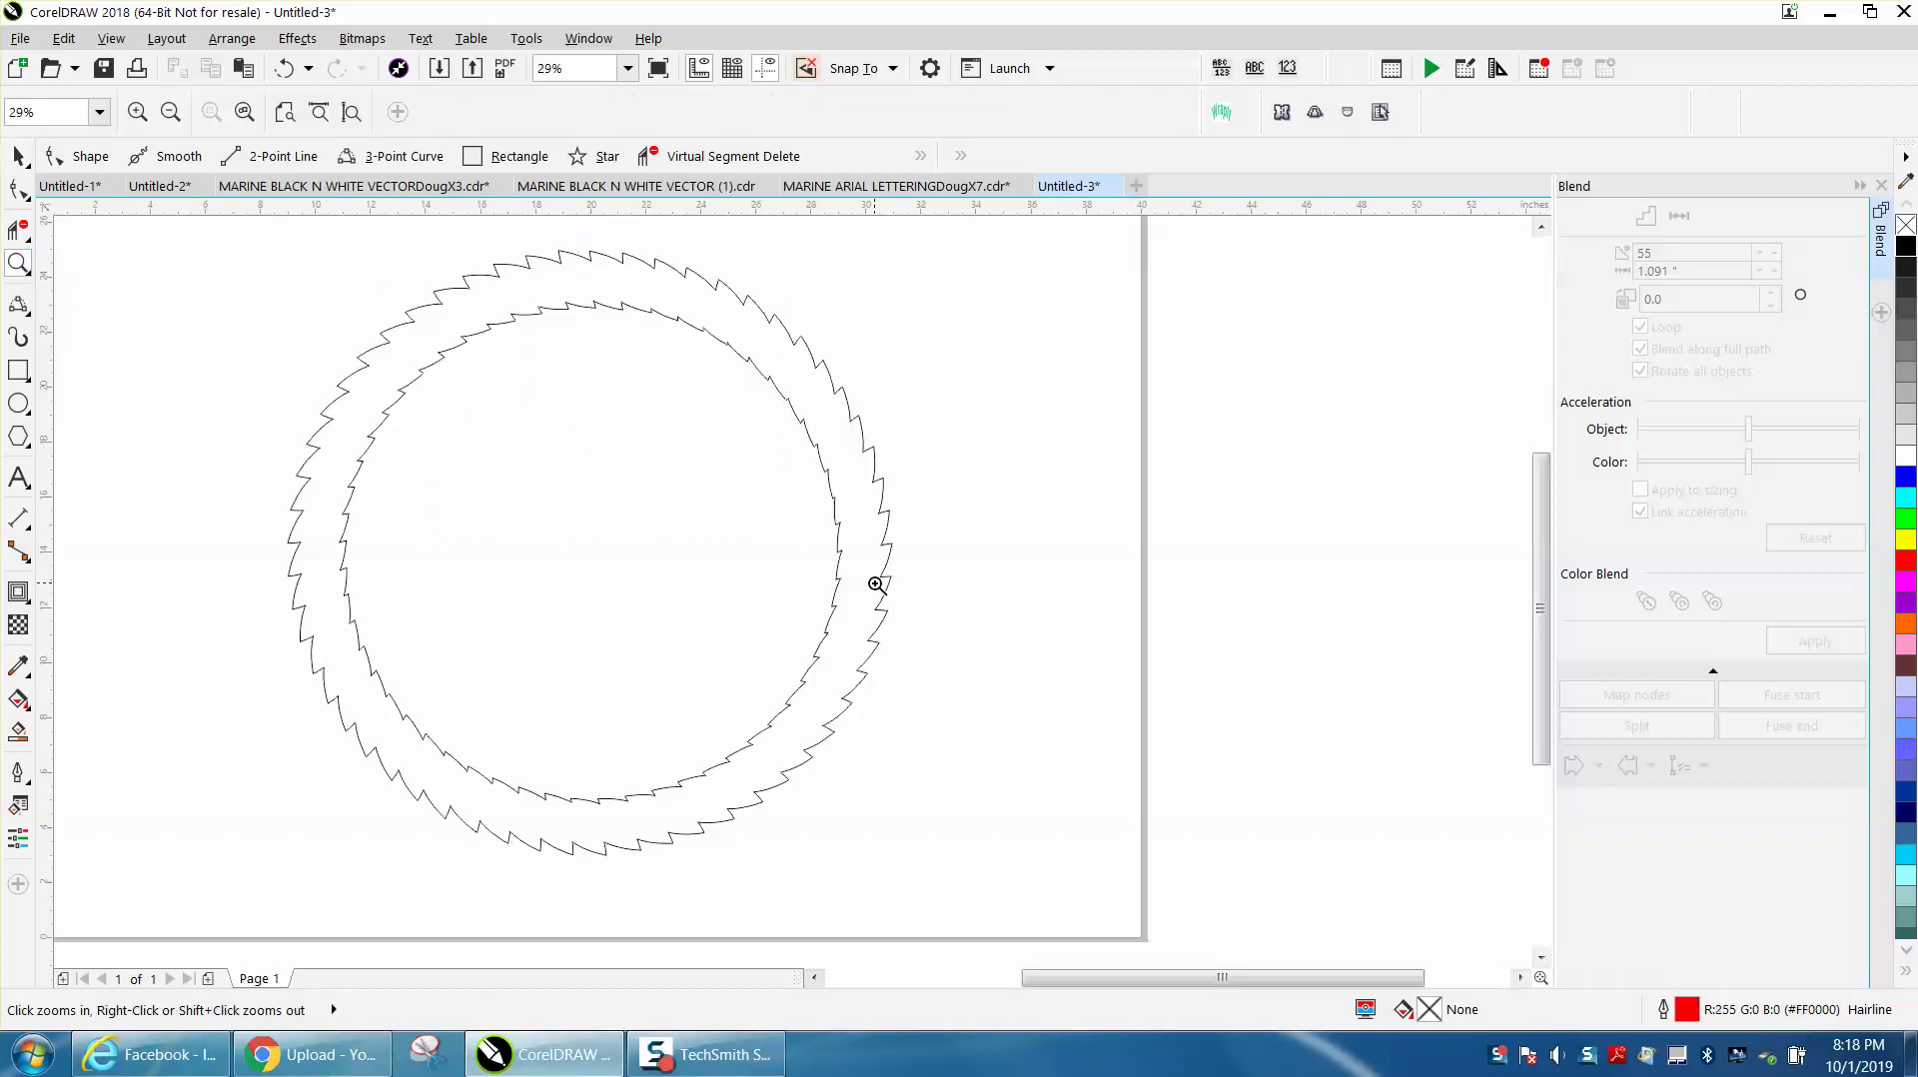
- Undo the weld, then zoom in to check the overlapping leaf outlines at the ring's top
left_click(281, 71)
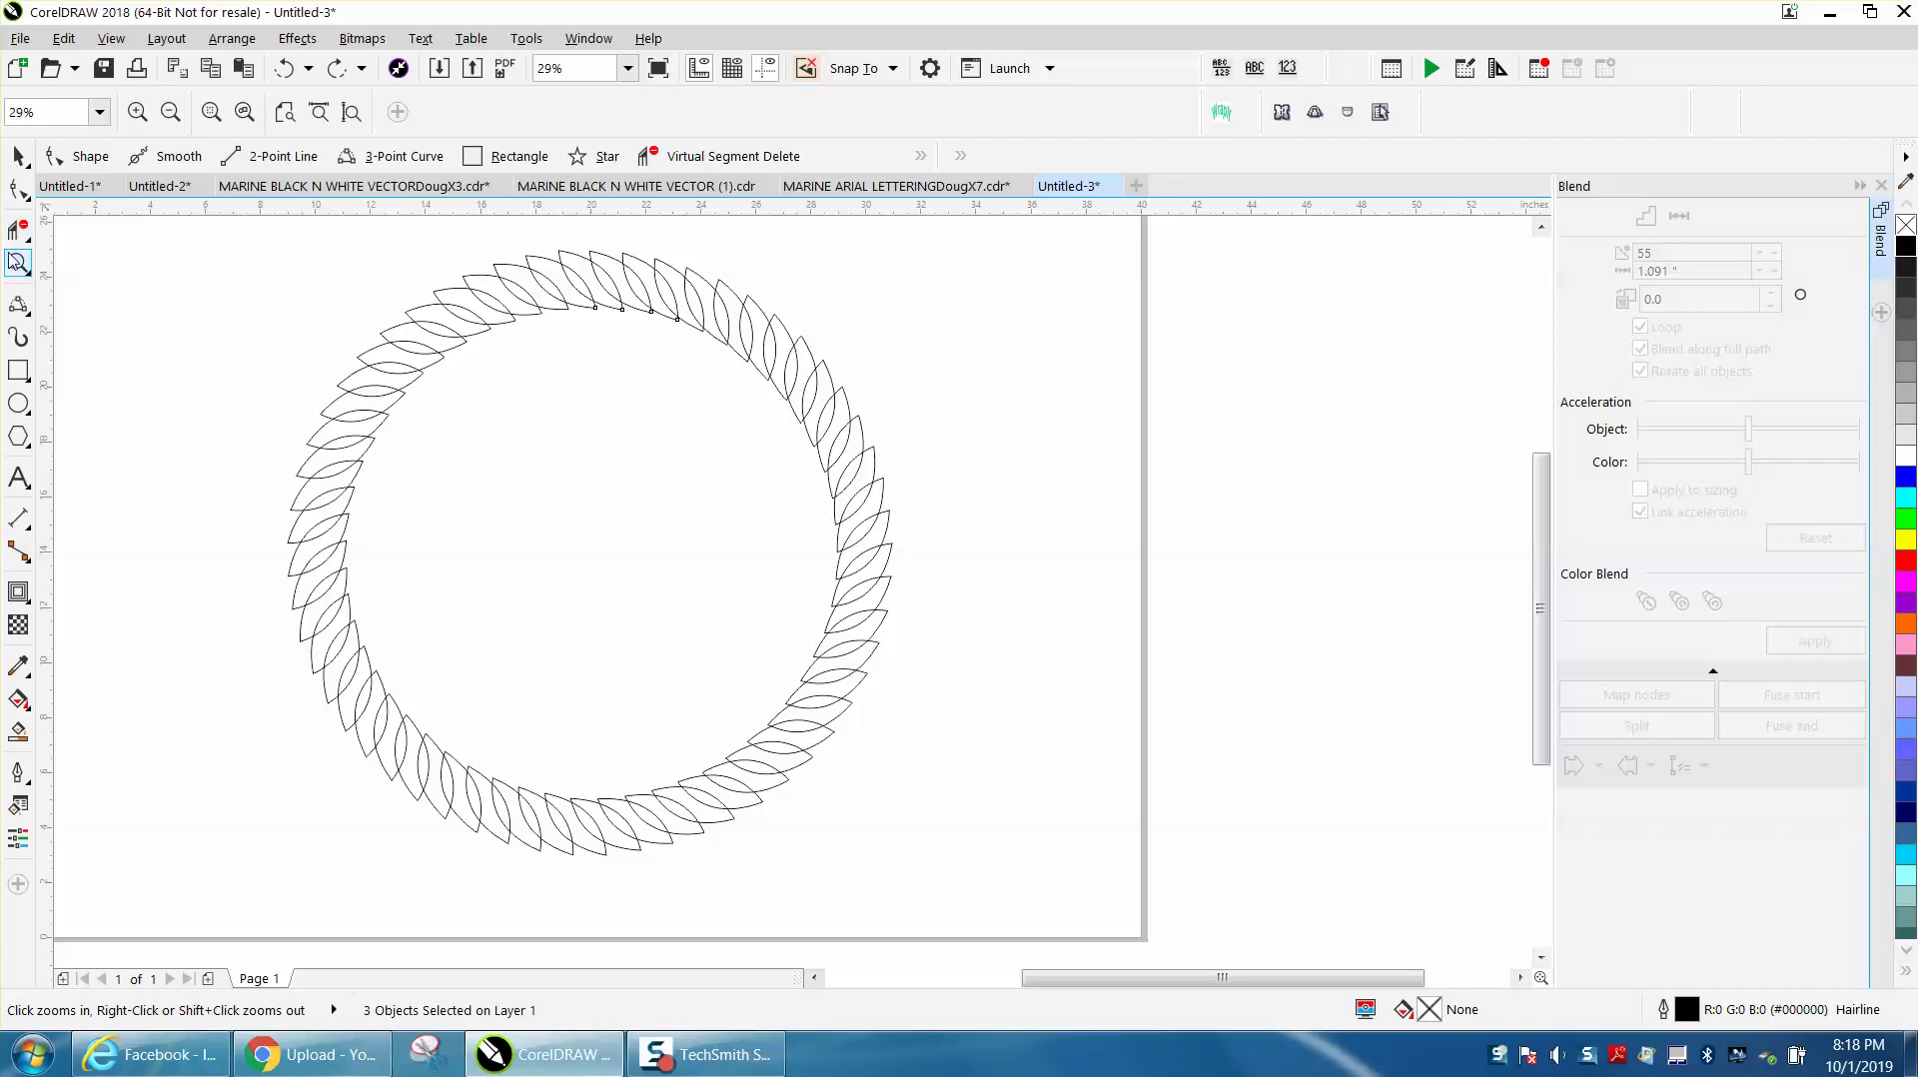
left_click_drag(488, 229, 859, 430)
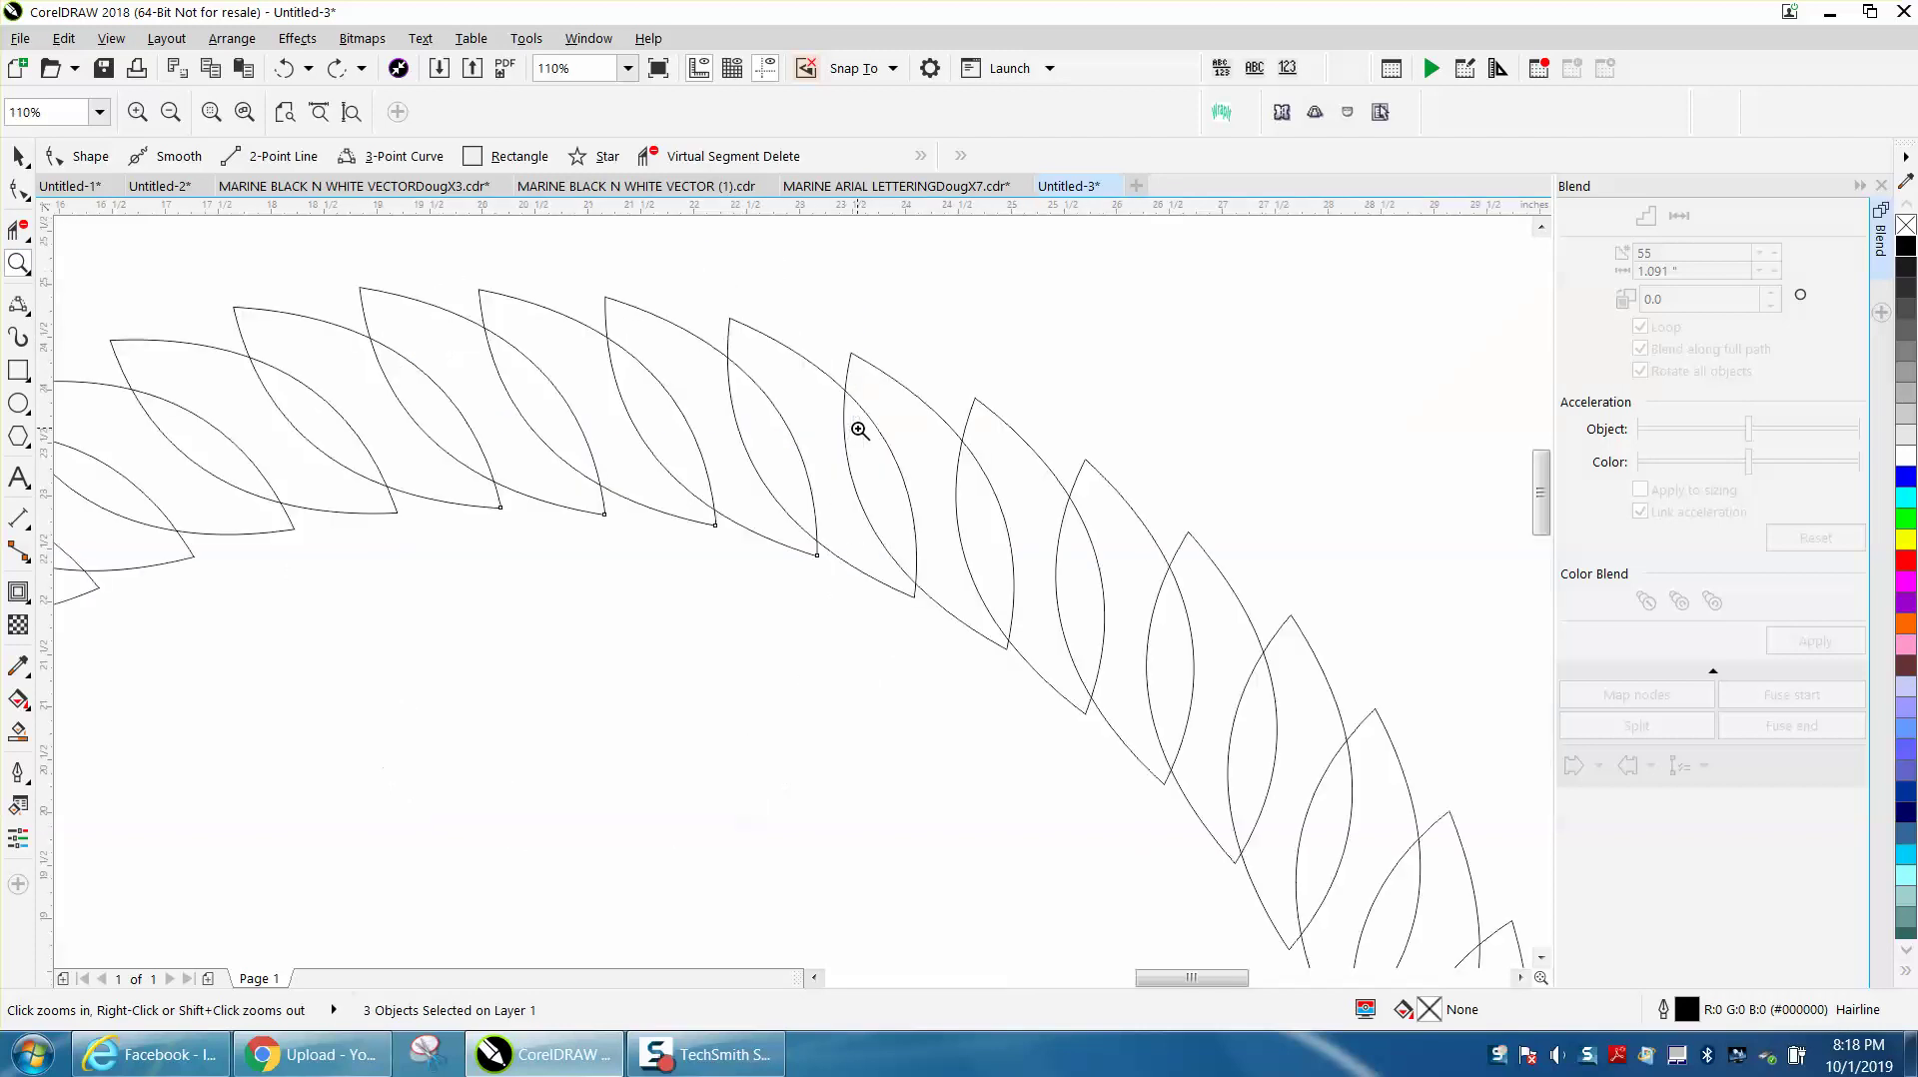
right_click(860, 430)
right_click(857, 429)
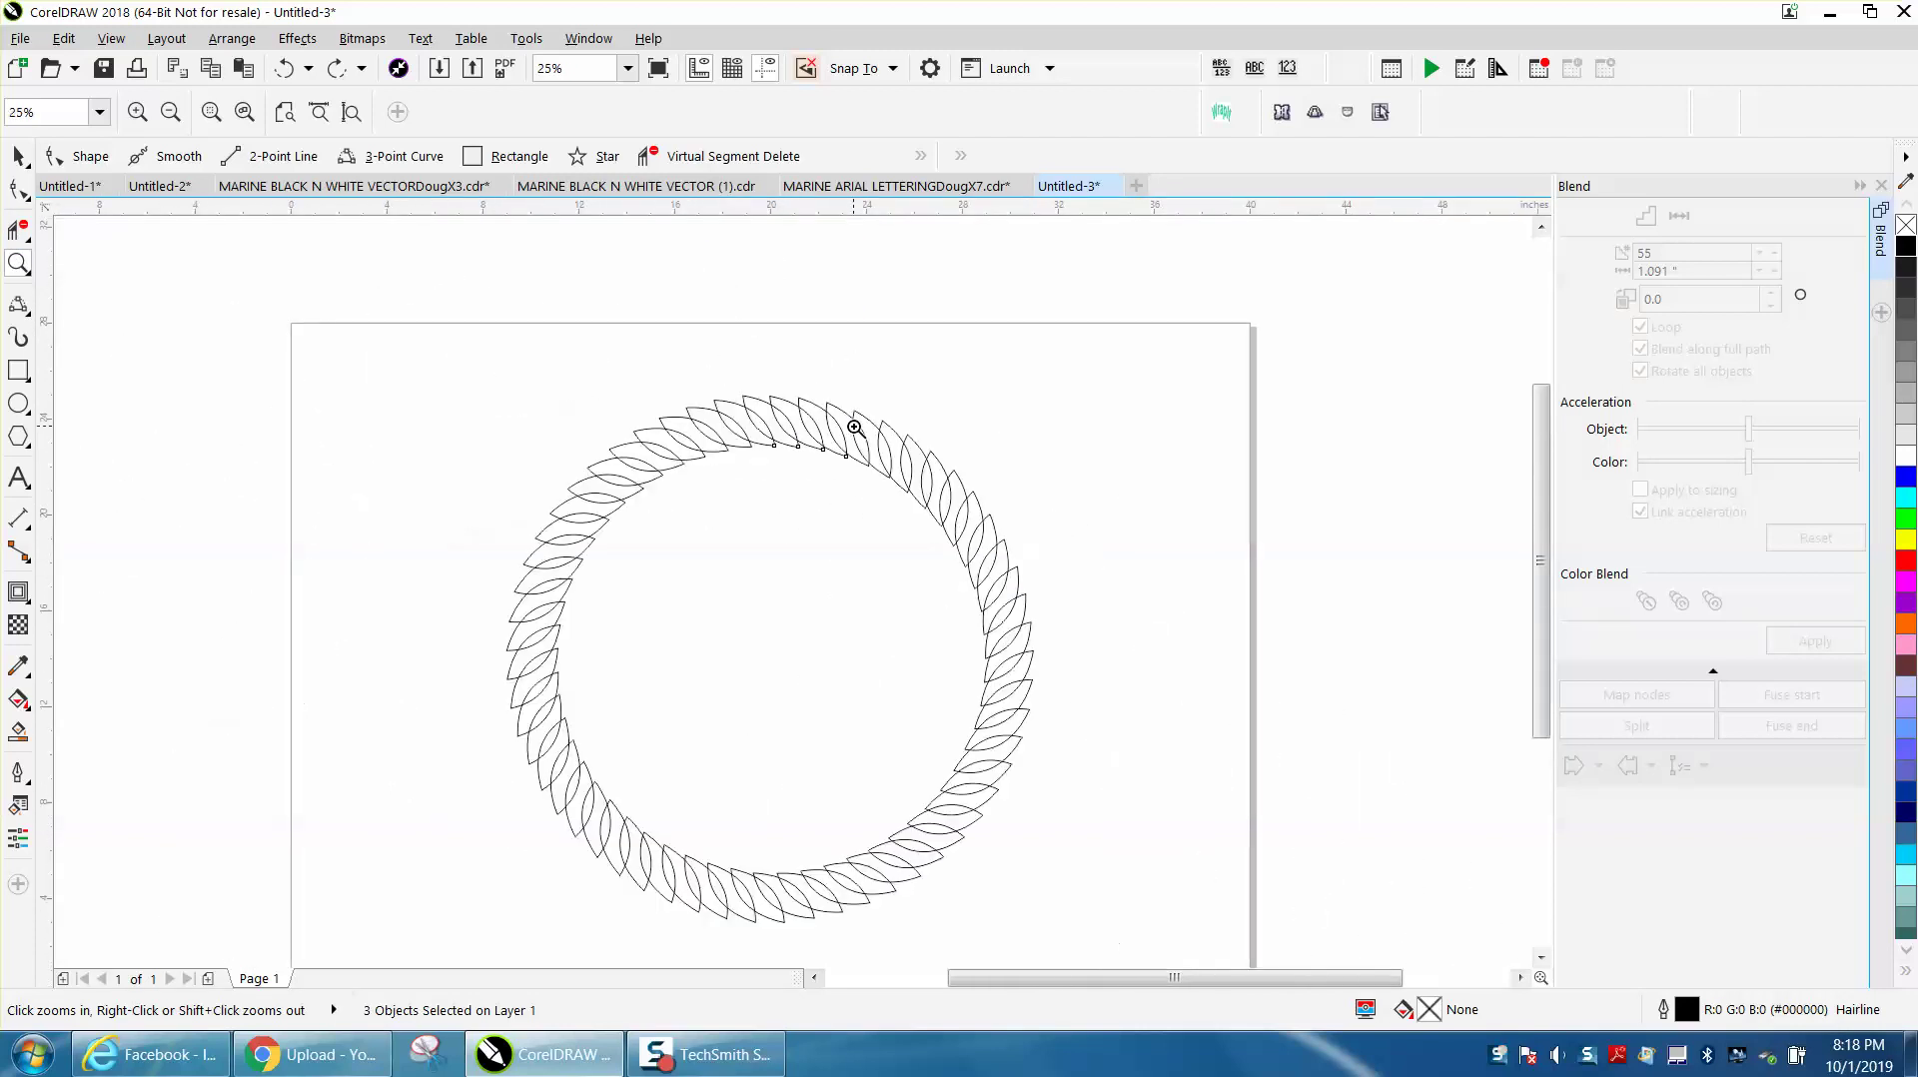